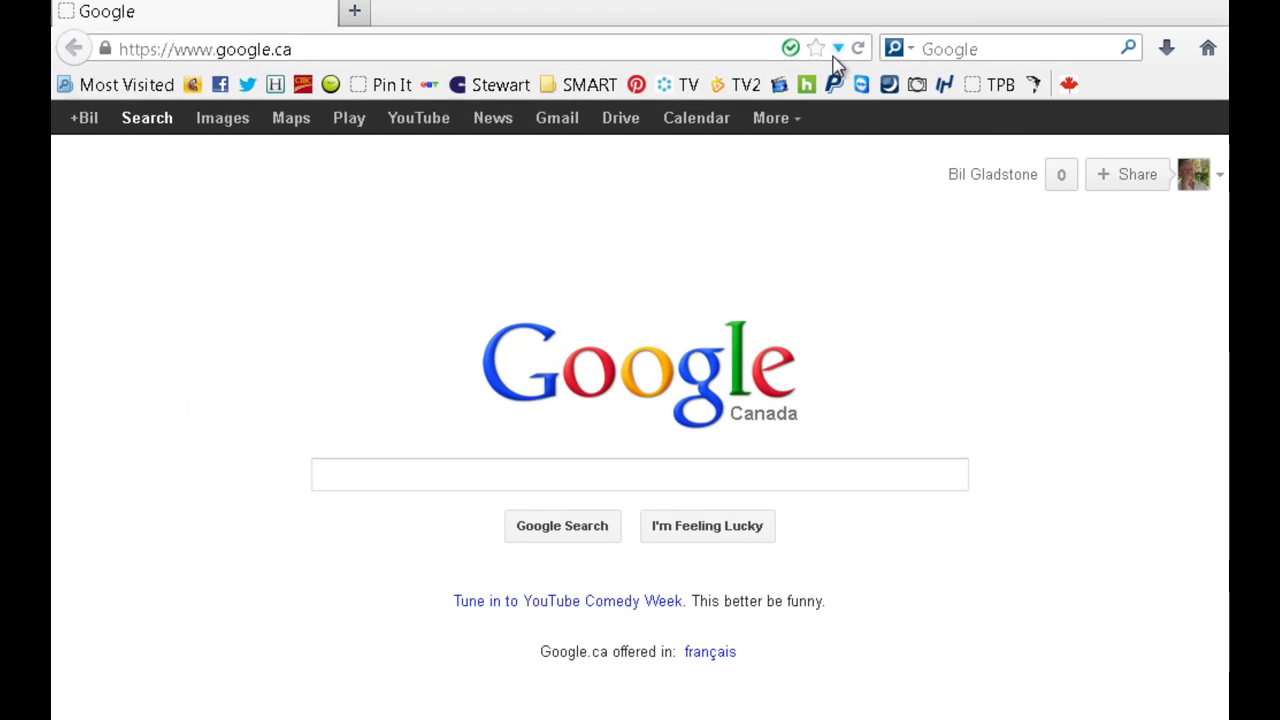
# Open Firefox's recently visited sites list from the Google Canada page.
pyautogui.click(838, 48)
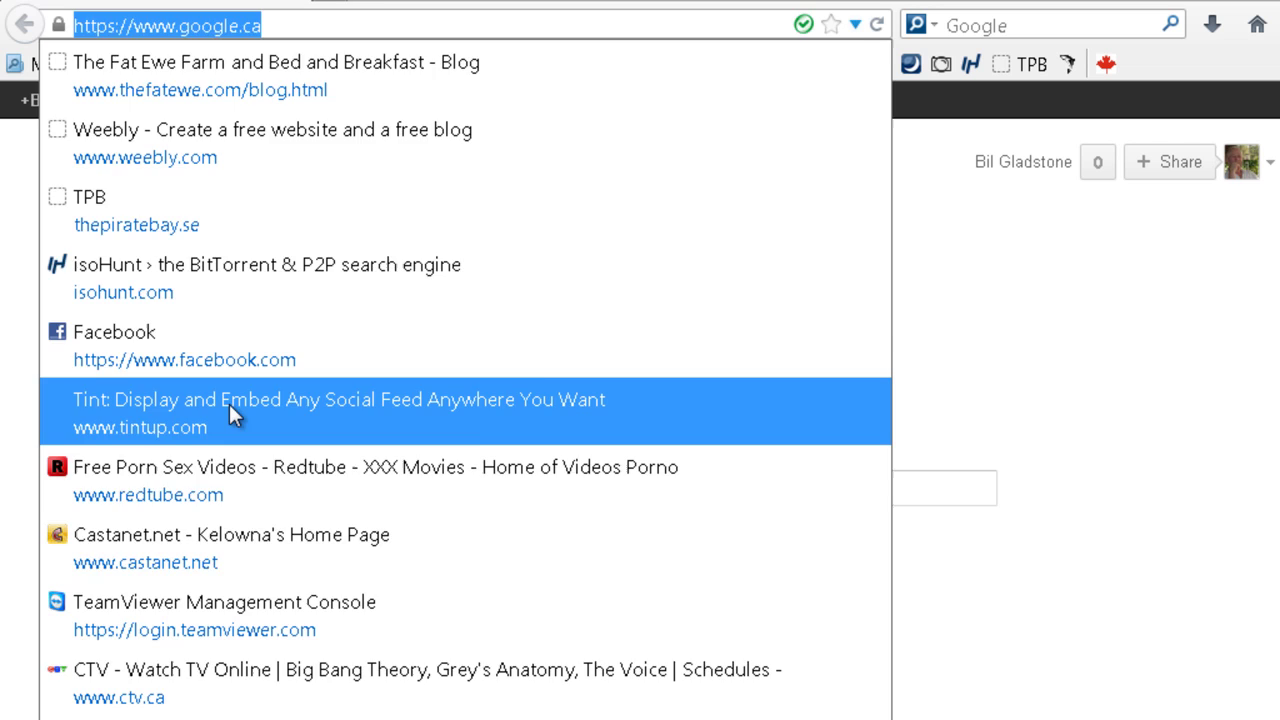
# Go to the Tint site from history and log in with the saved account credentials.
pyautogui.click(231, 414)
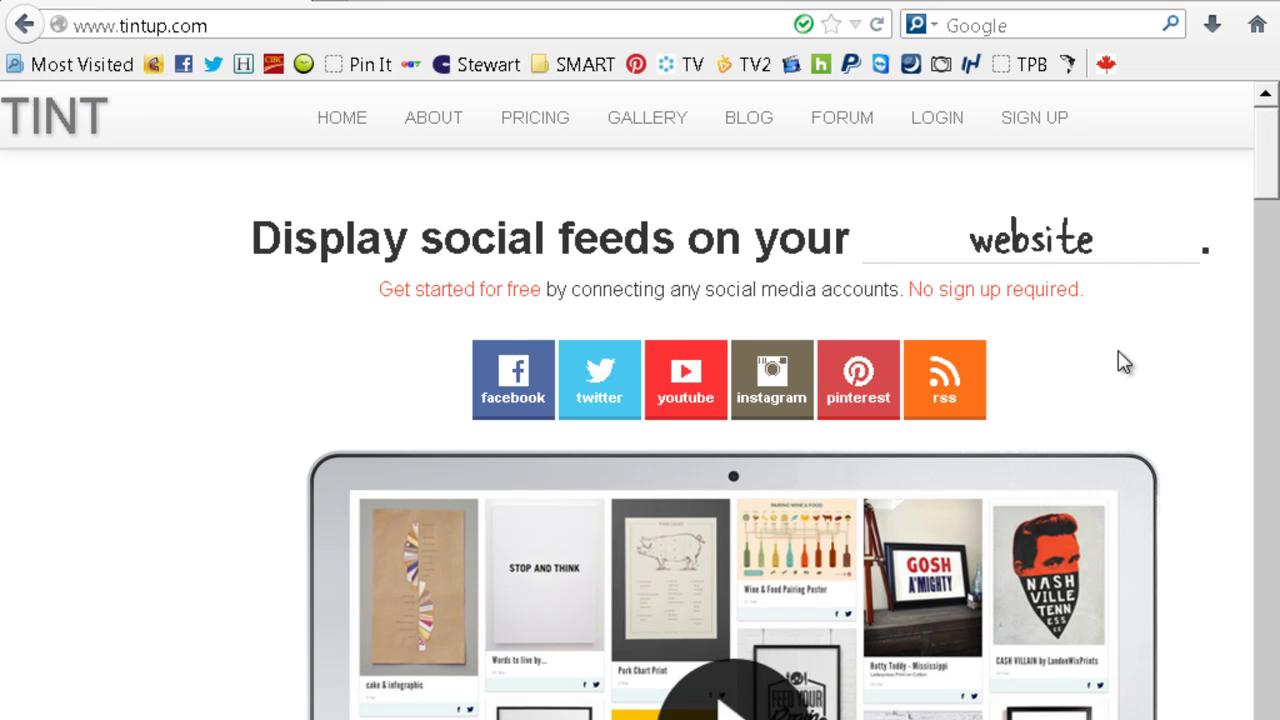
pyautogui.click(938, 119)
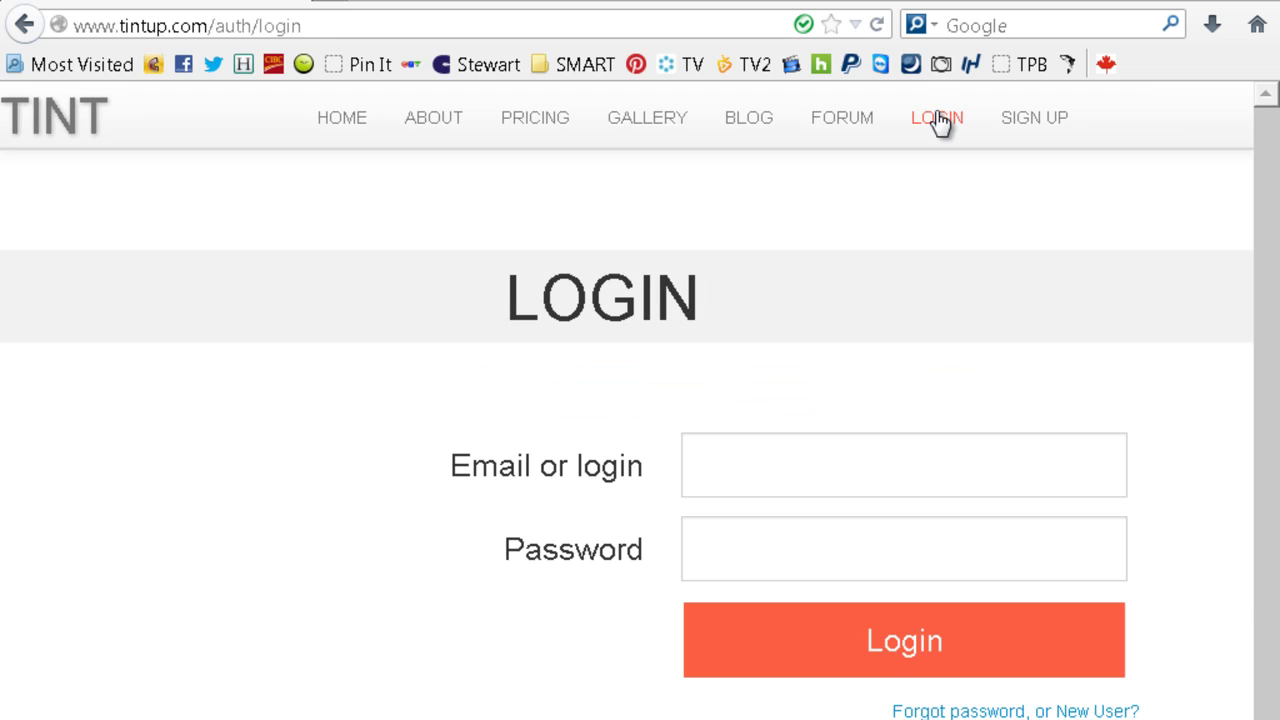
pyautogui.click(736, 474)
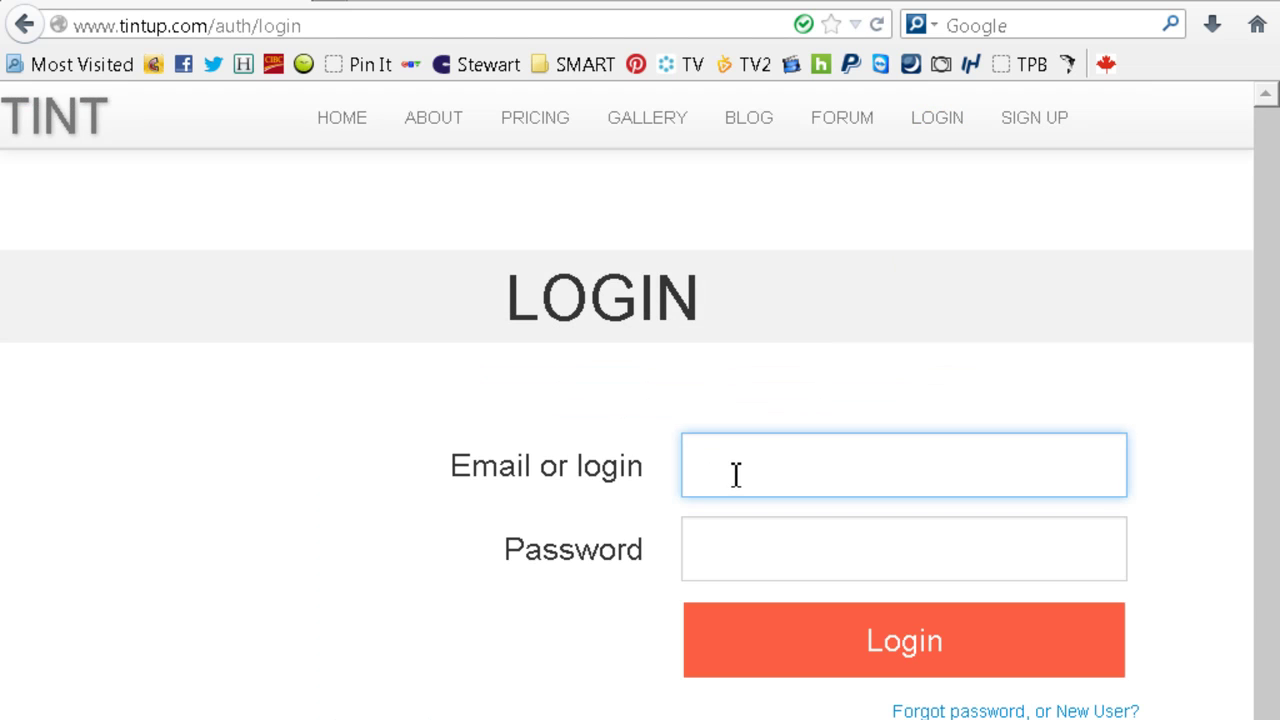
pyautogui.write('th')
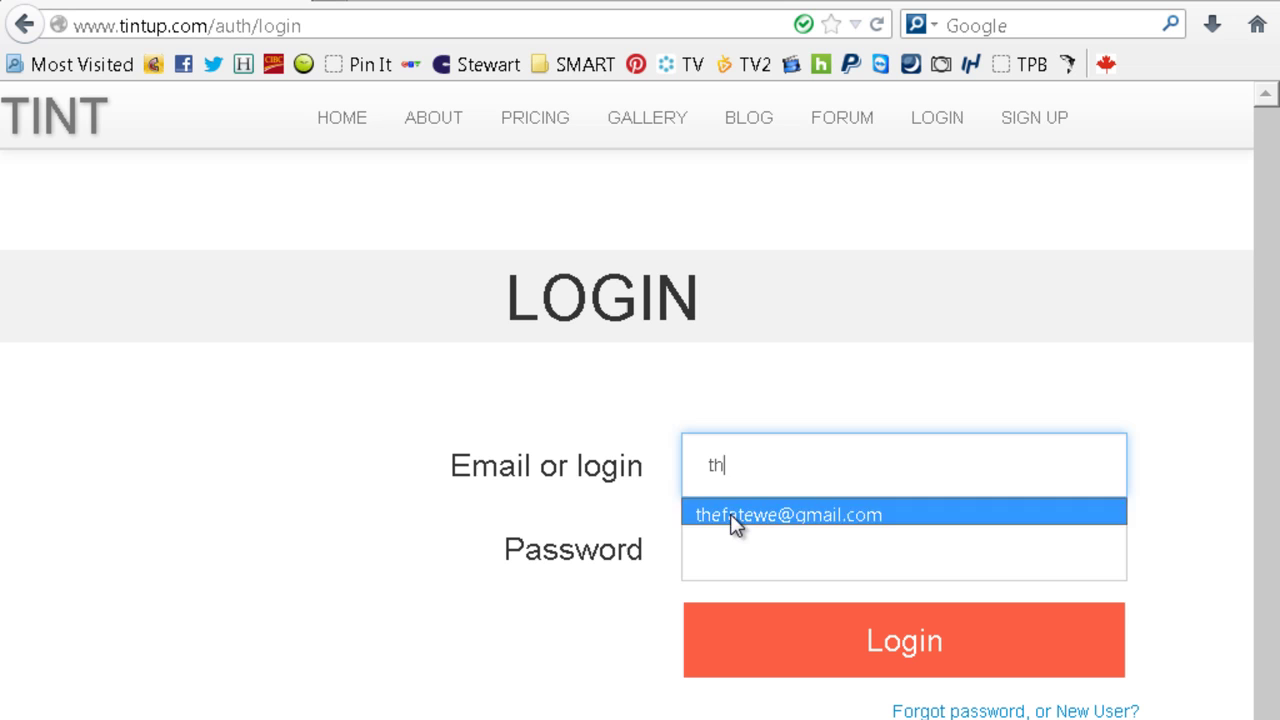
pyautogui.click(738, 516)
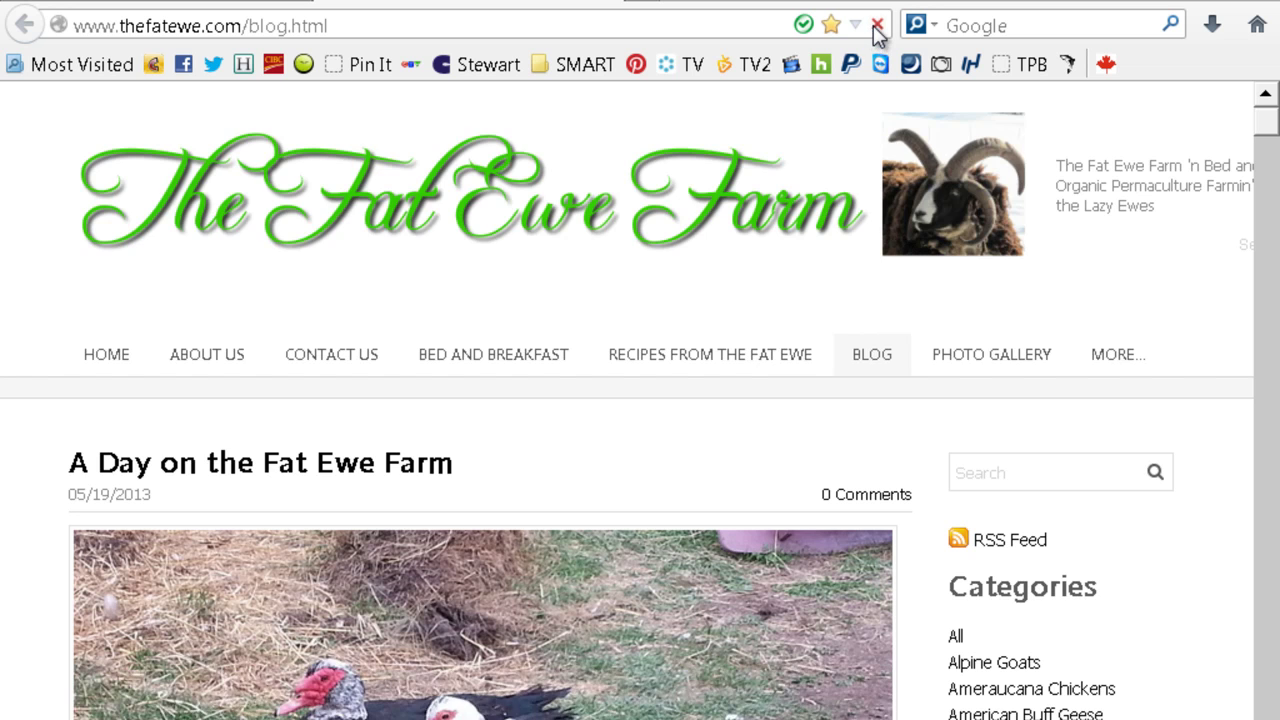
# Stop the blog load, sign in to Weebly with the saved password, and return to Tint's dashboard.
pyautogui.click(875, 26)
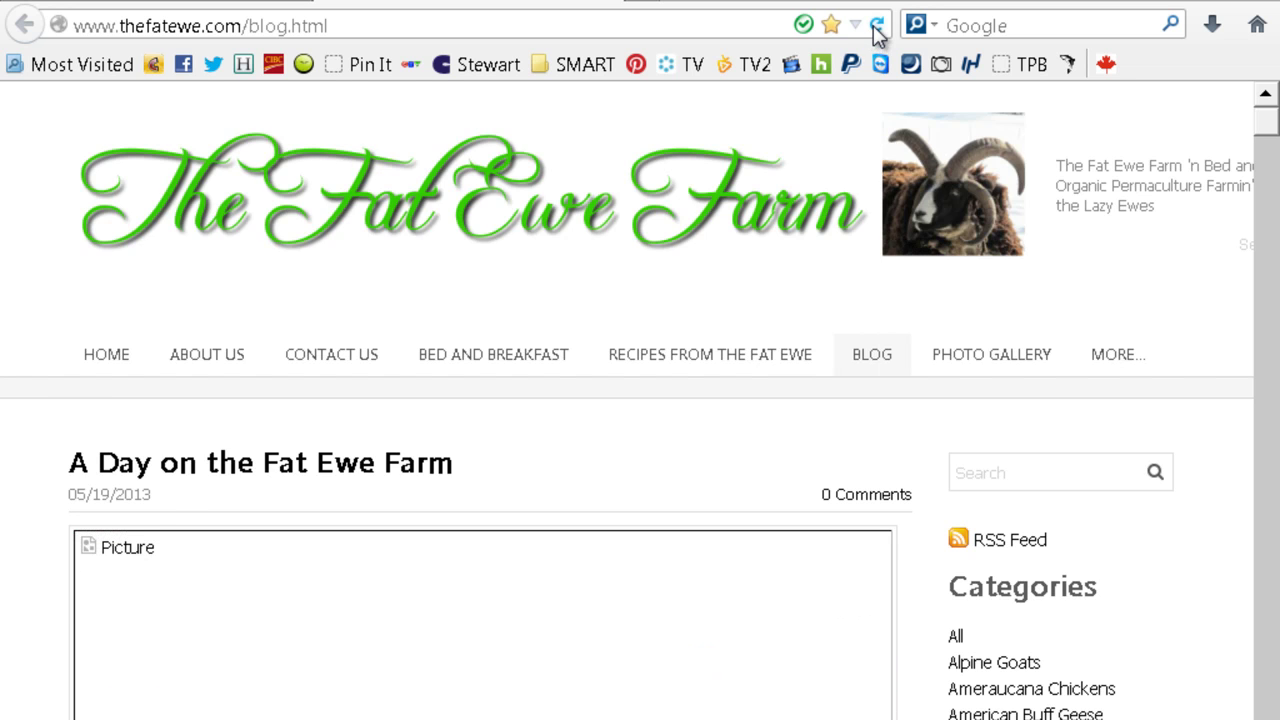
pyautogui.click(855, 25)
pyautogui.click(308, 207)
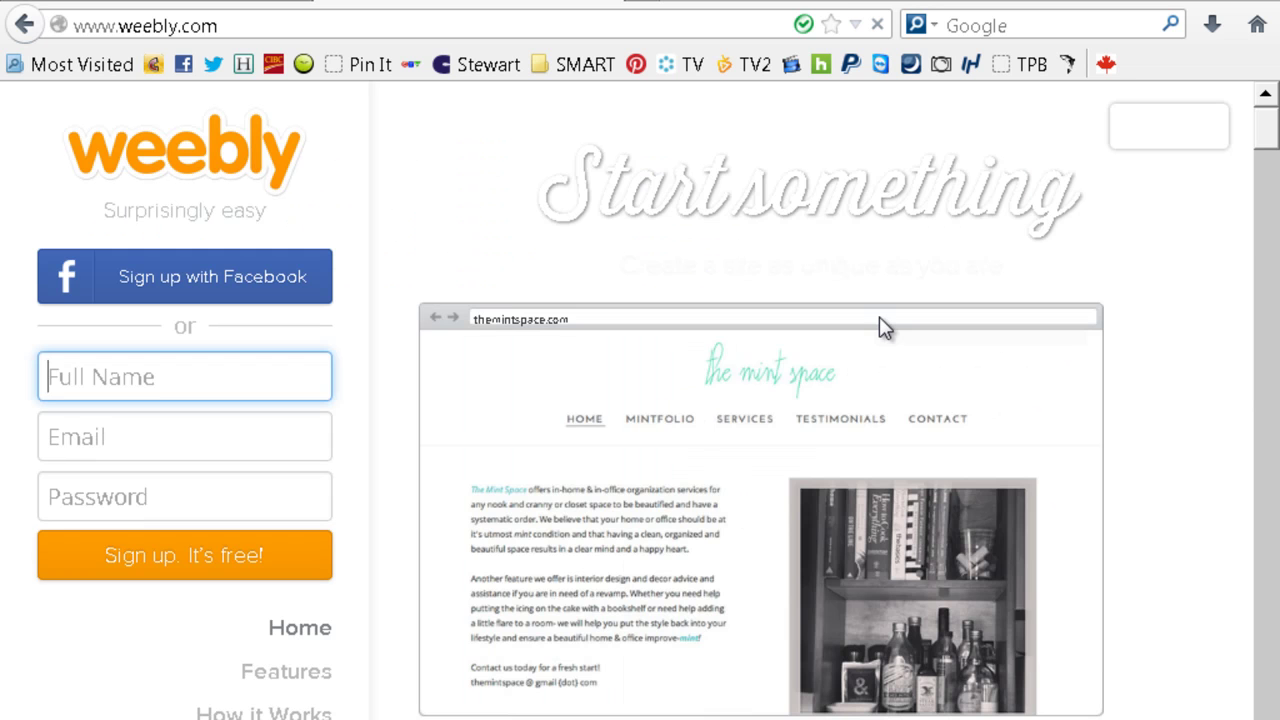
pyautogui.click(1166, 128)
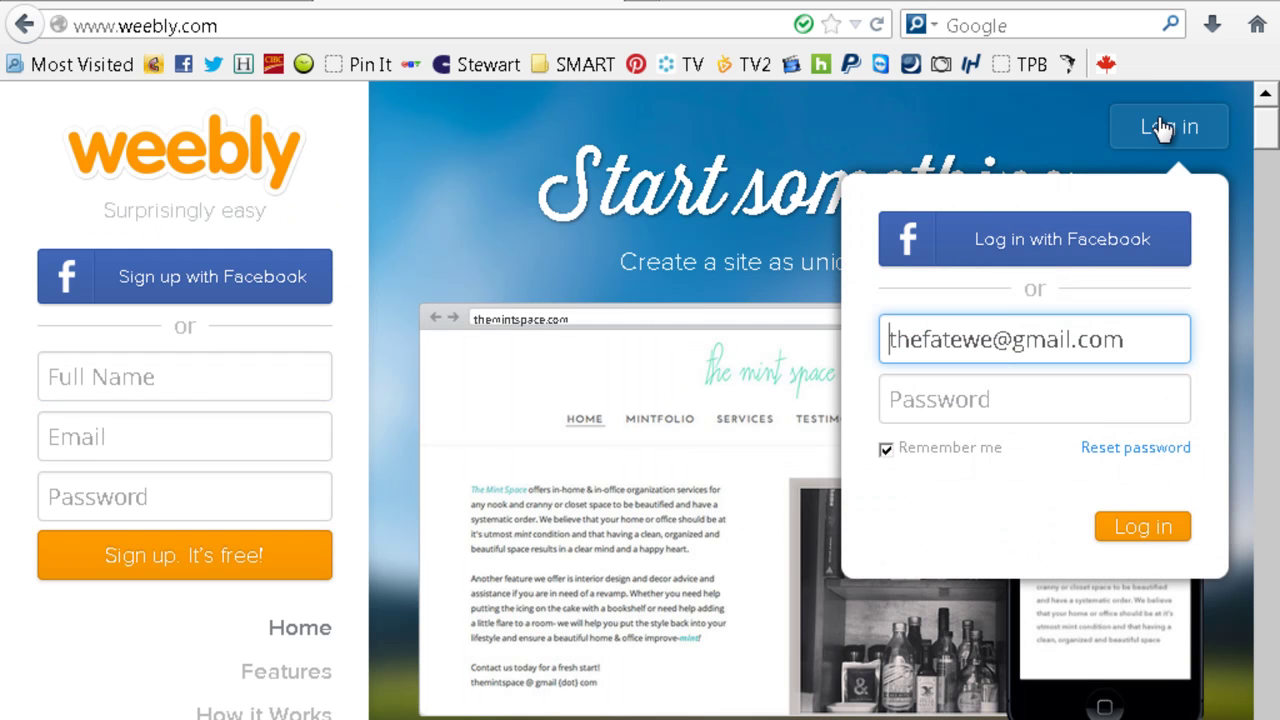
pyautogui.click(918, 412)
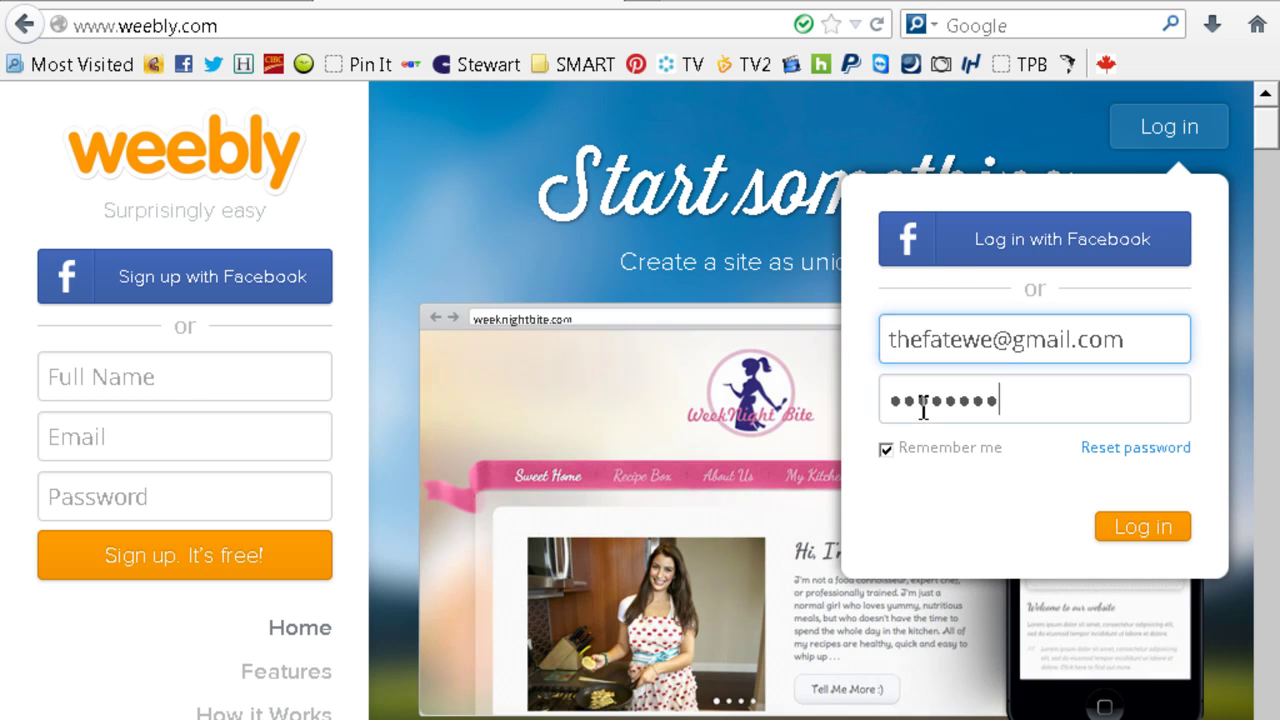
pyautogui.click(1126, 530)
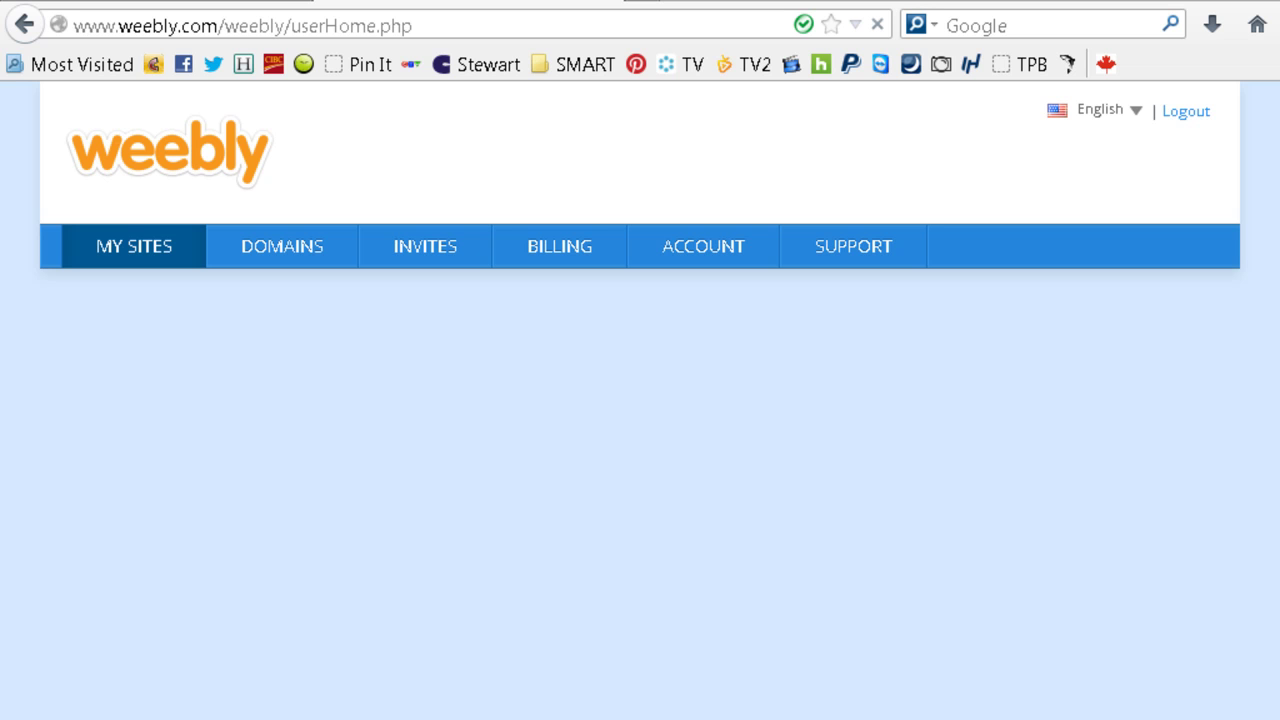
pyautogui.click(178, 2)
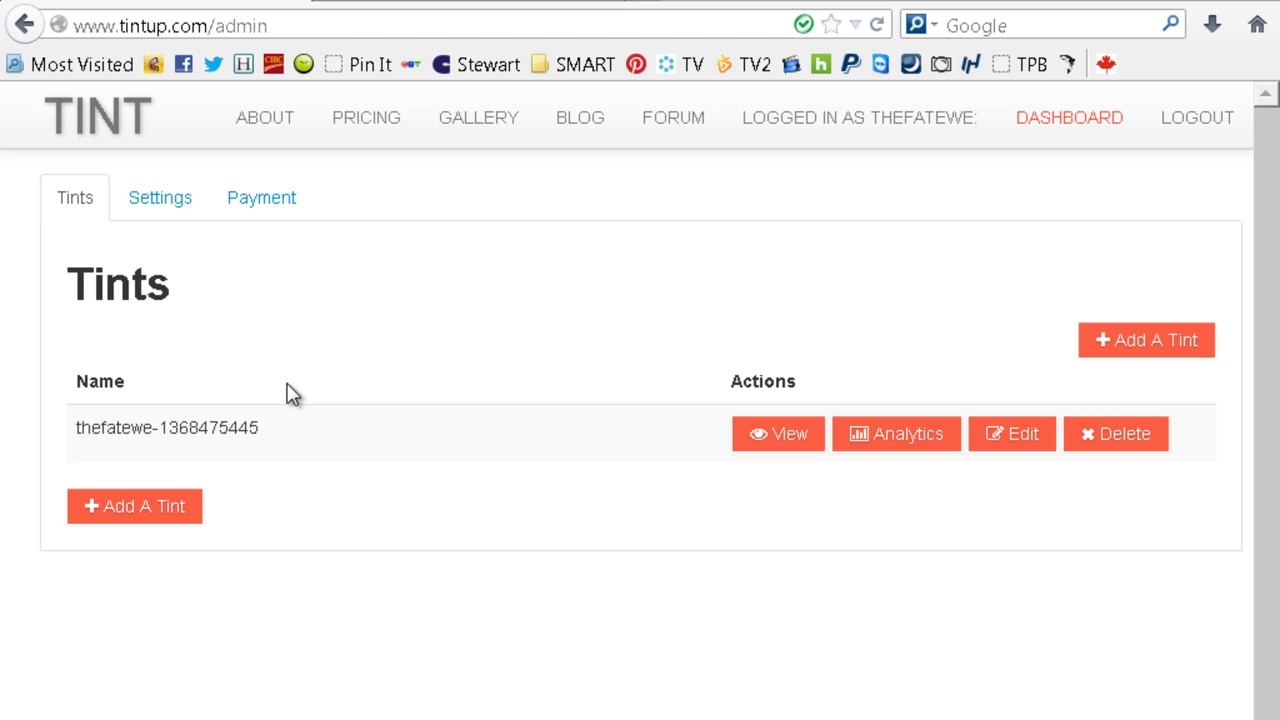
# Edit the existing tint, try black, floral and dotted backgrounds, then keep the wood-grain pattern.
pyautogui.click(996, 440)
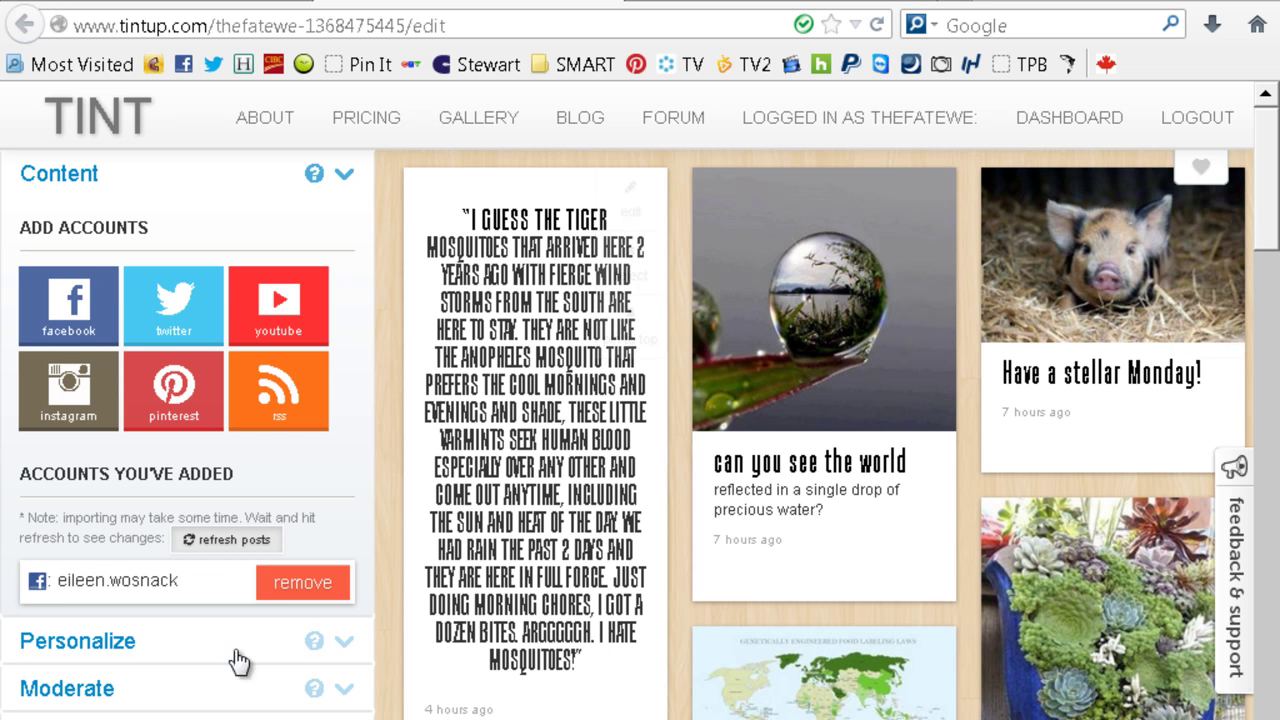
pyautogui.click(124, 645)
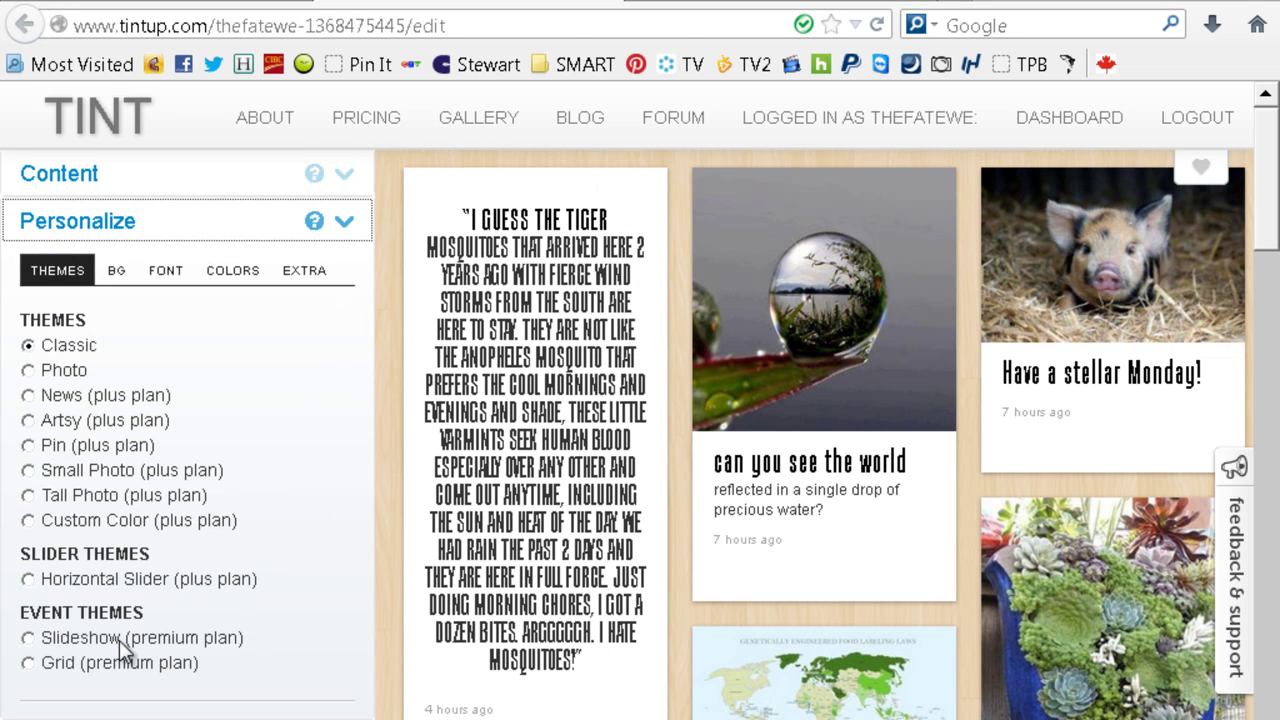
pyautogui.click(119, 270)
pyautogui.click(121, 276)
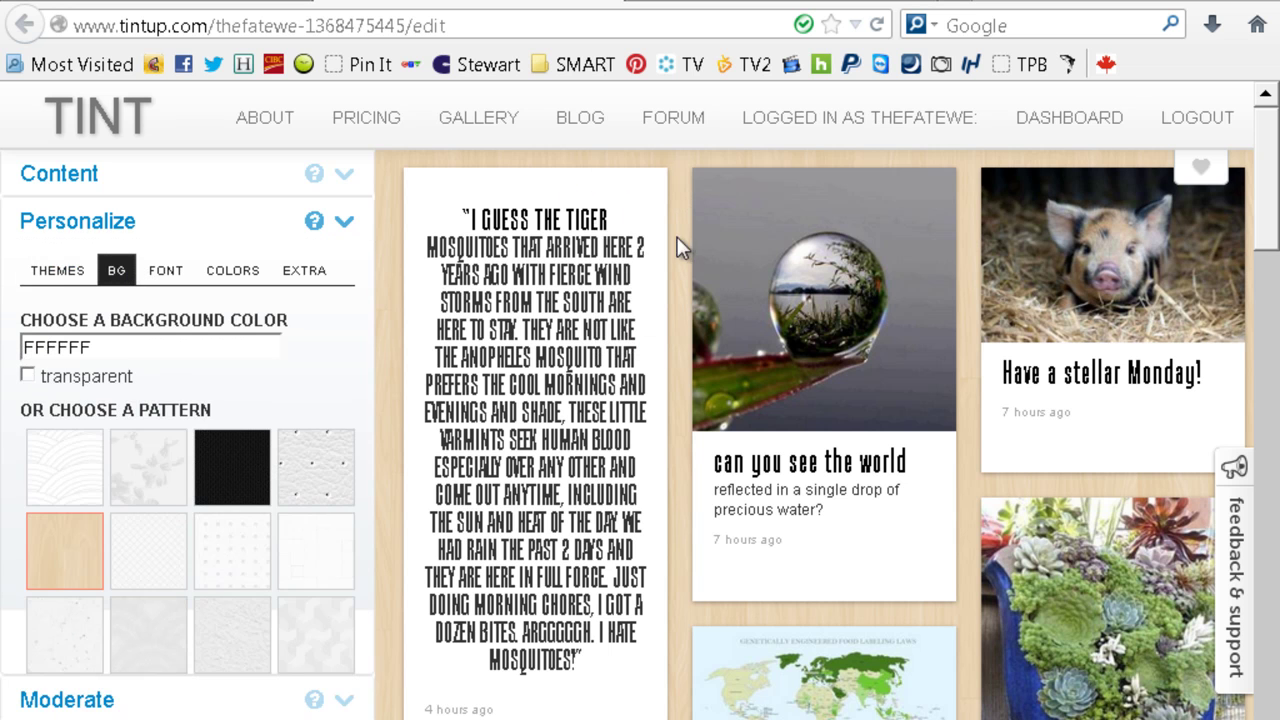
pyautogui.click(249, 496)
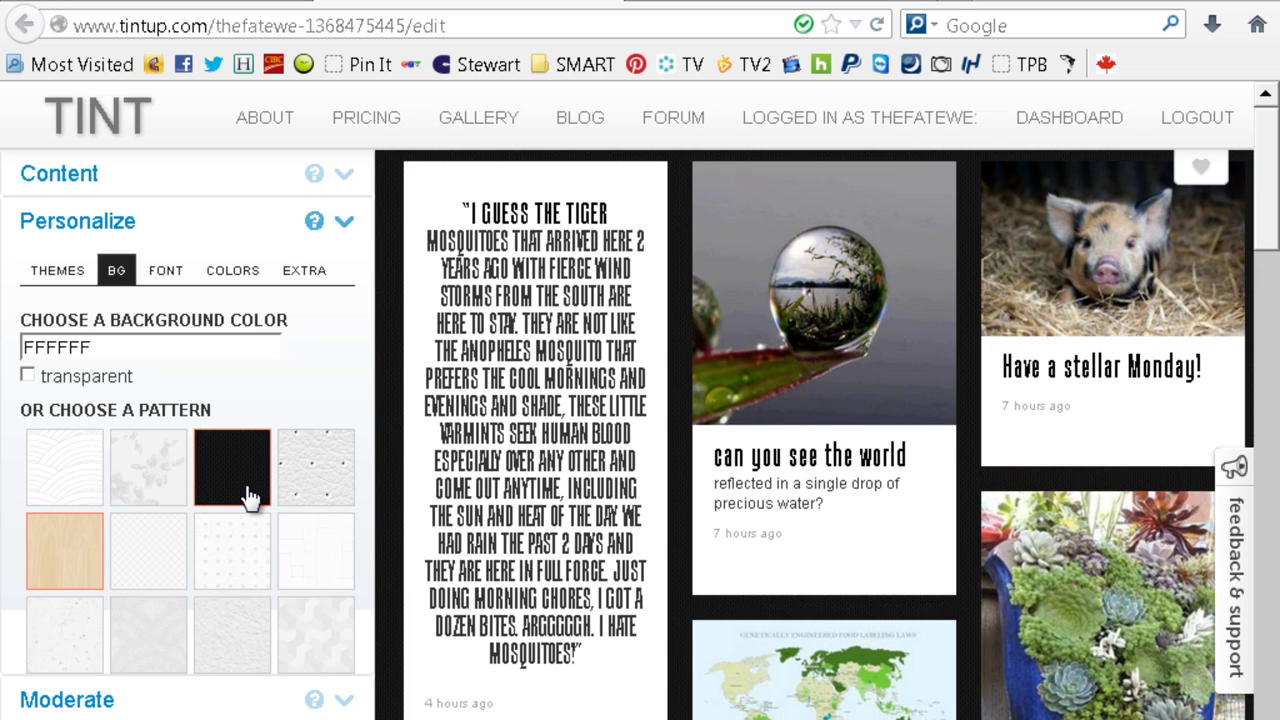
pyautogui.click(167, 490)
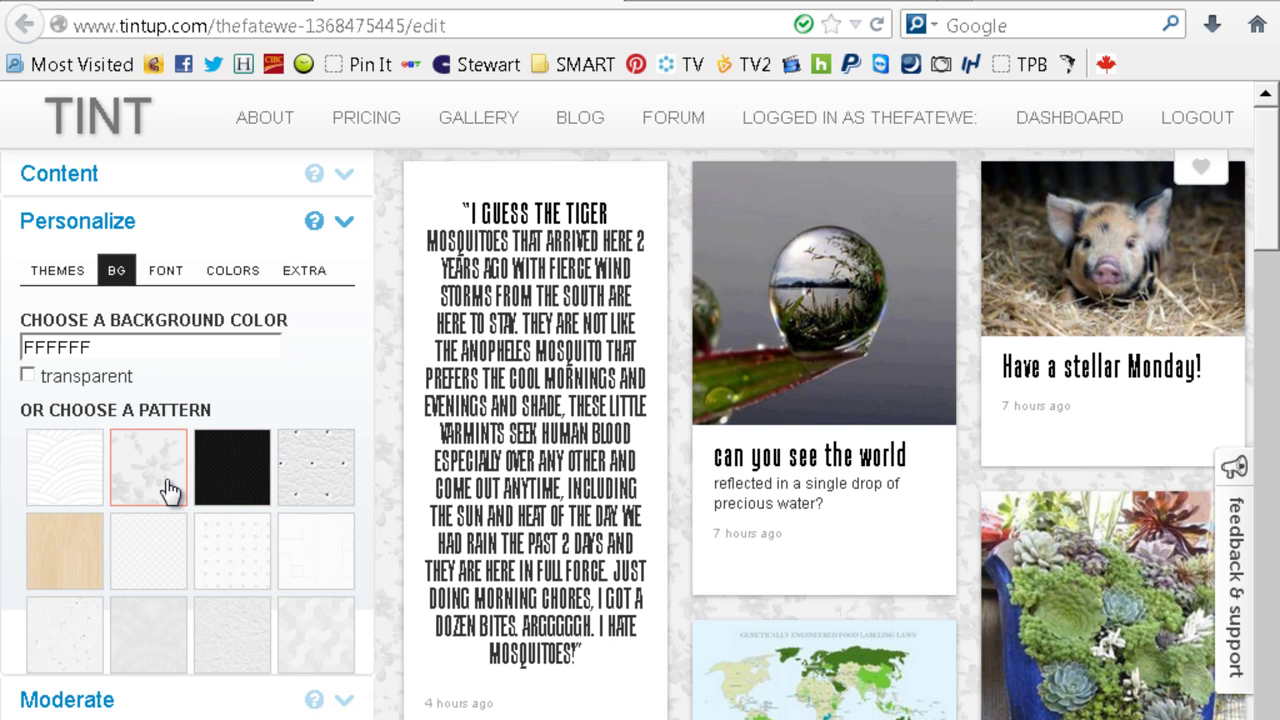
pyautogui.click(300, 490)
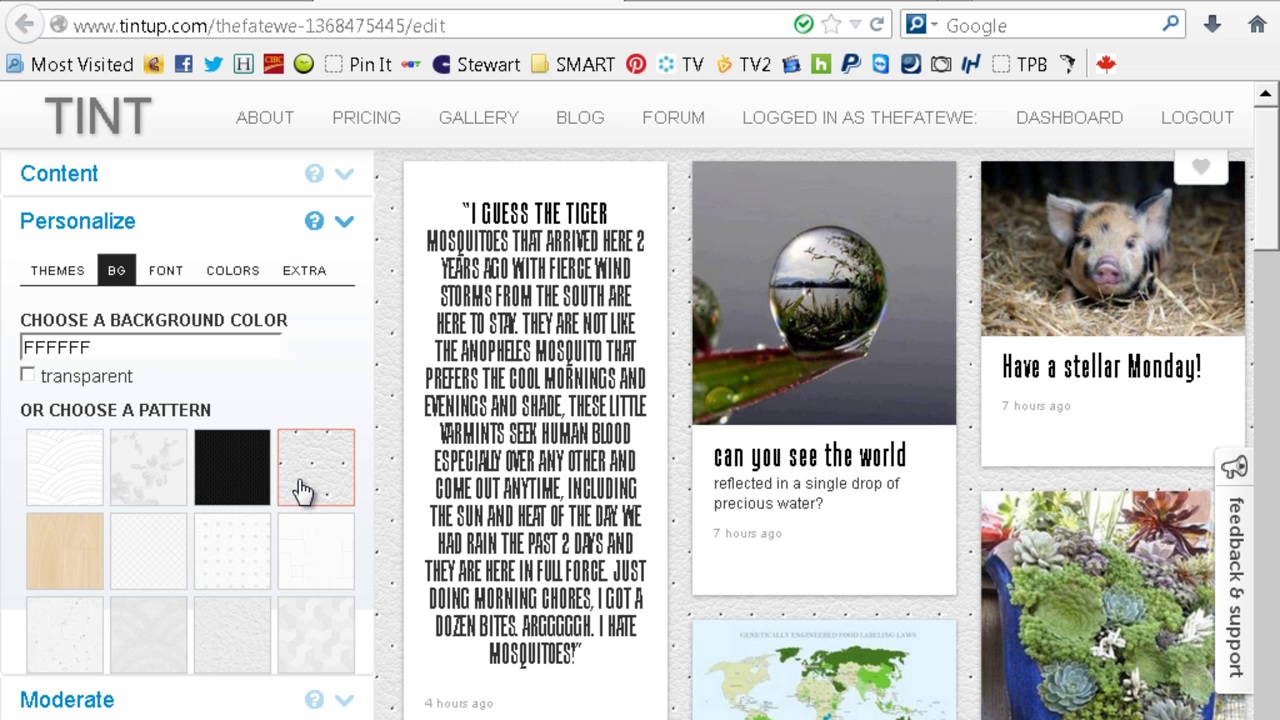
pyautogui.click(78, 570)
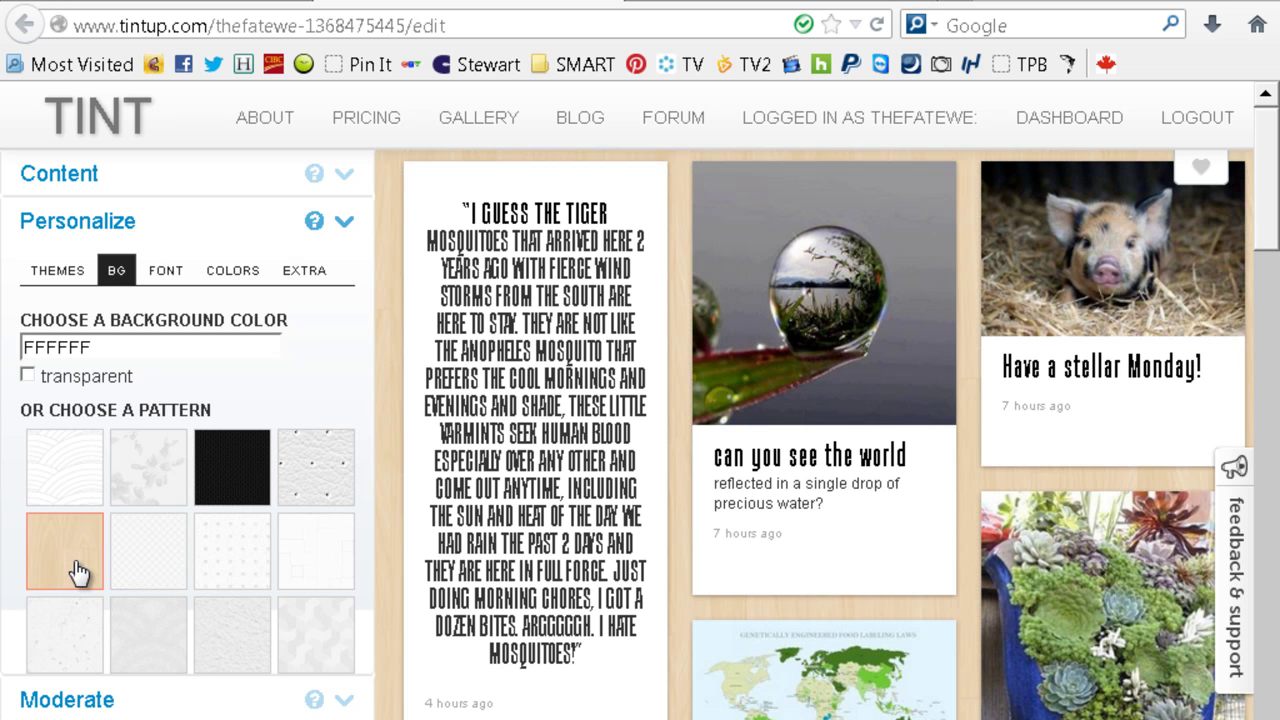
# Try Arial and then Nimbus as the tint's post font.
pyautogui.click(170, 280)
pyautogui.click(238, 372)
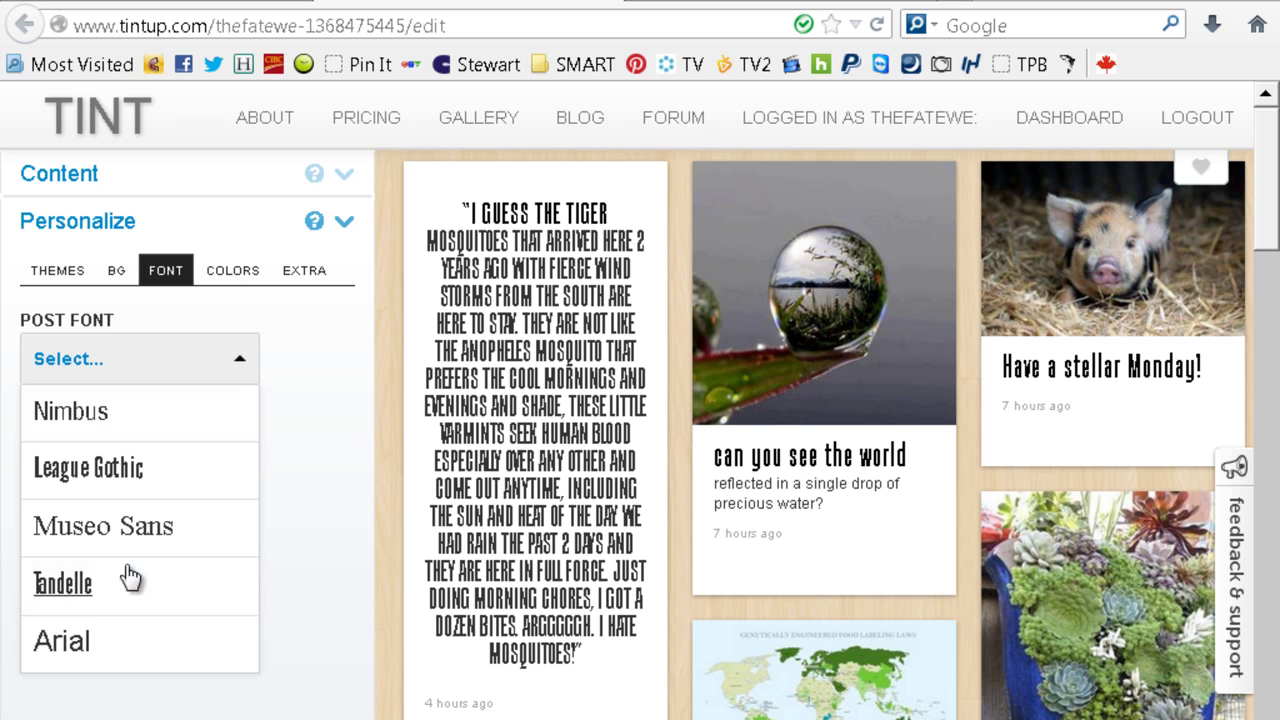
pyautogui.click(66, 640)
pyautogui.moveTo(509, 443)
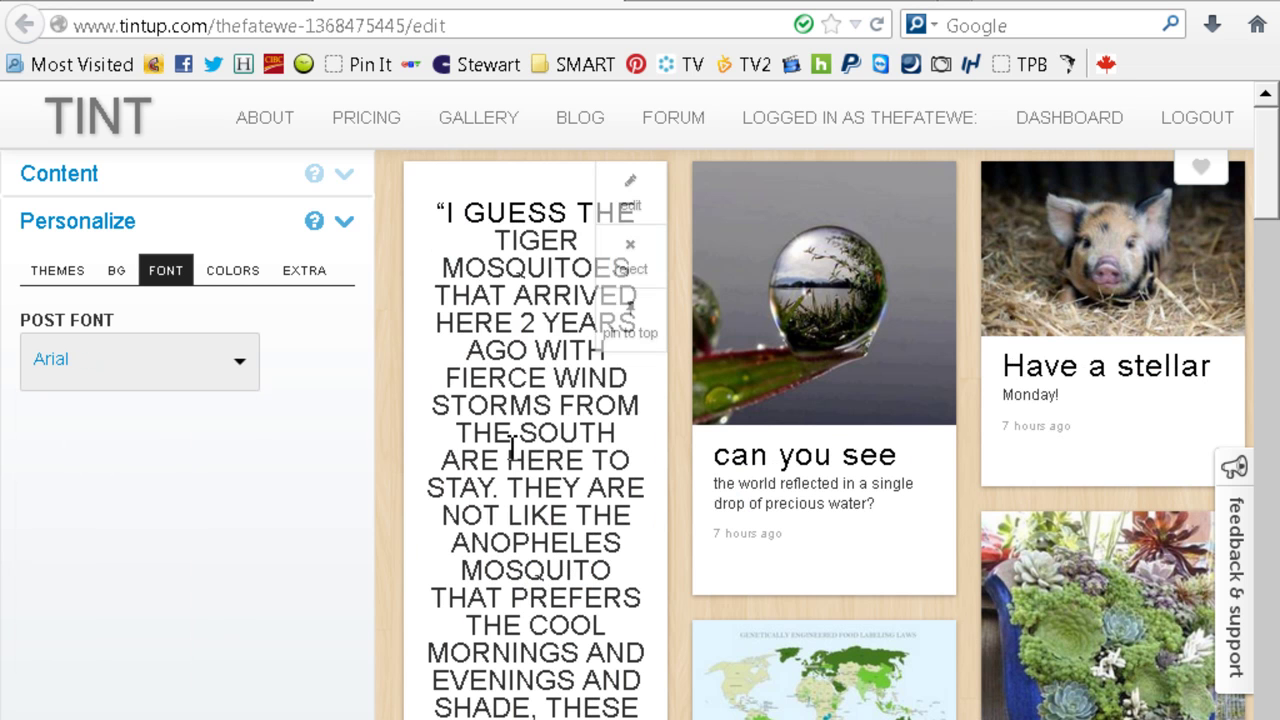
pyautogui.scroll(-10, 516, 440)
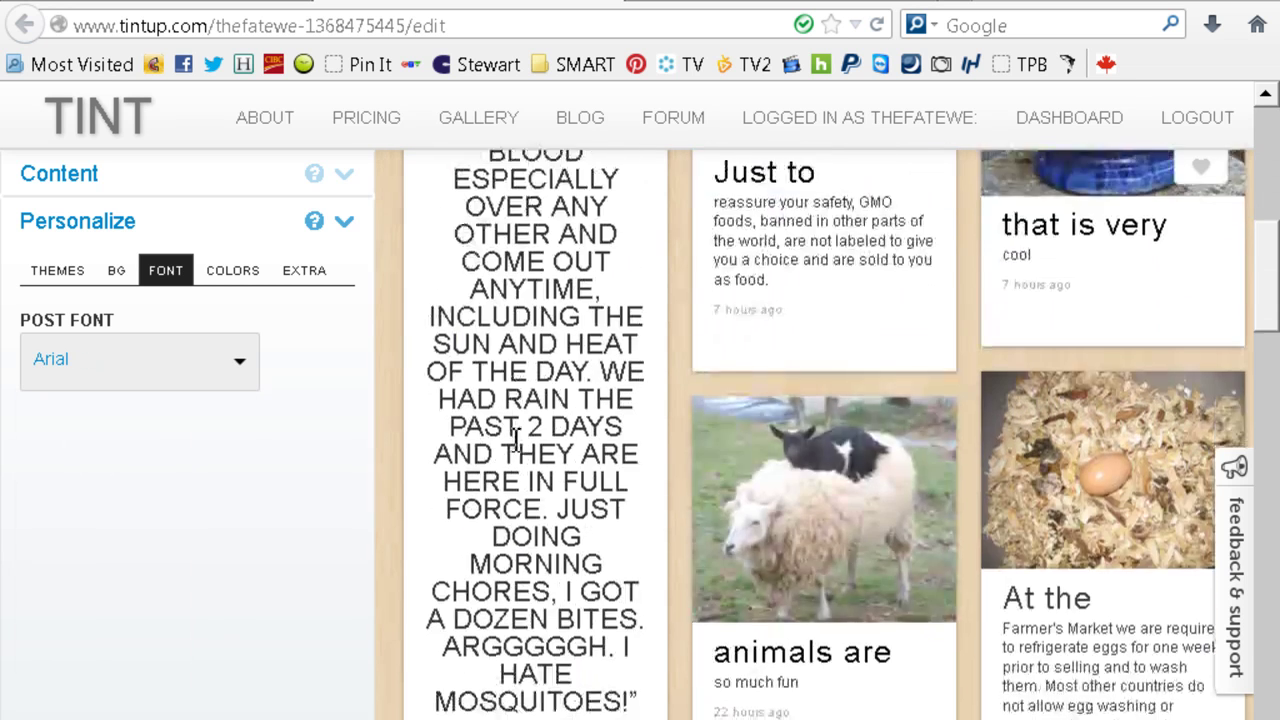
pyautogui.scroll(8, 516, 449)
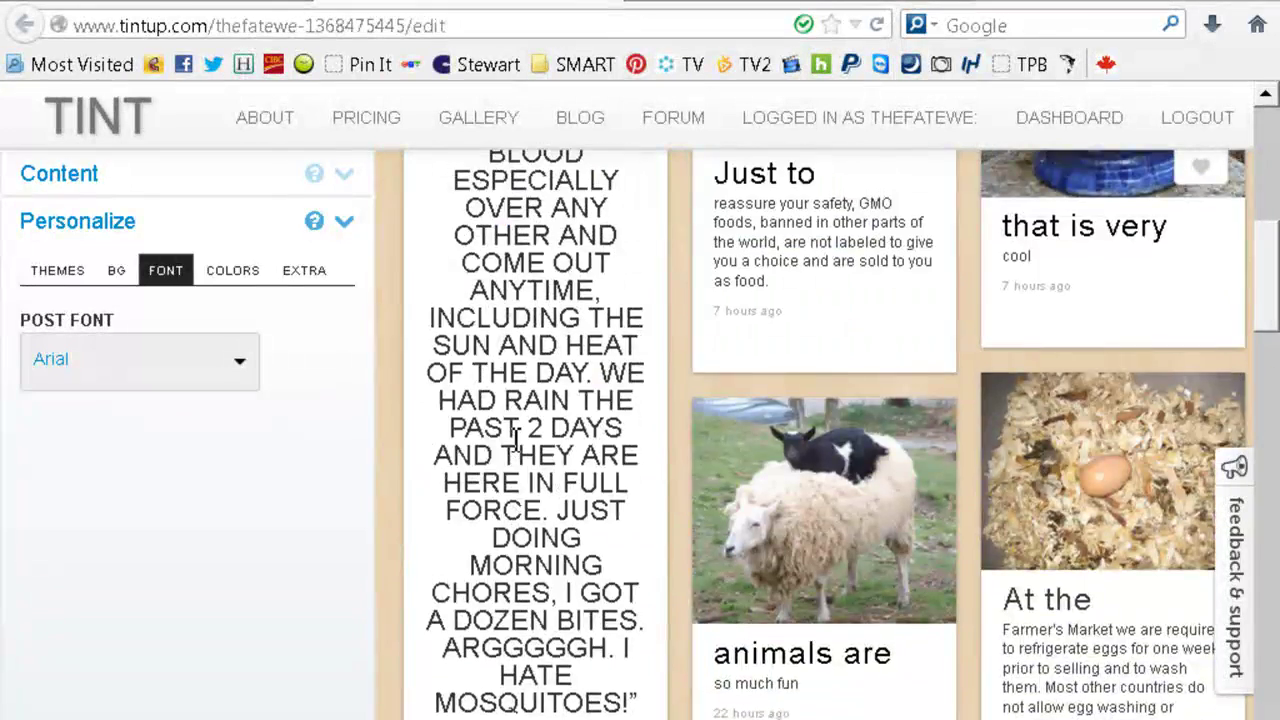
pyautogui.scroll(2, 516, 440)
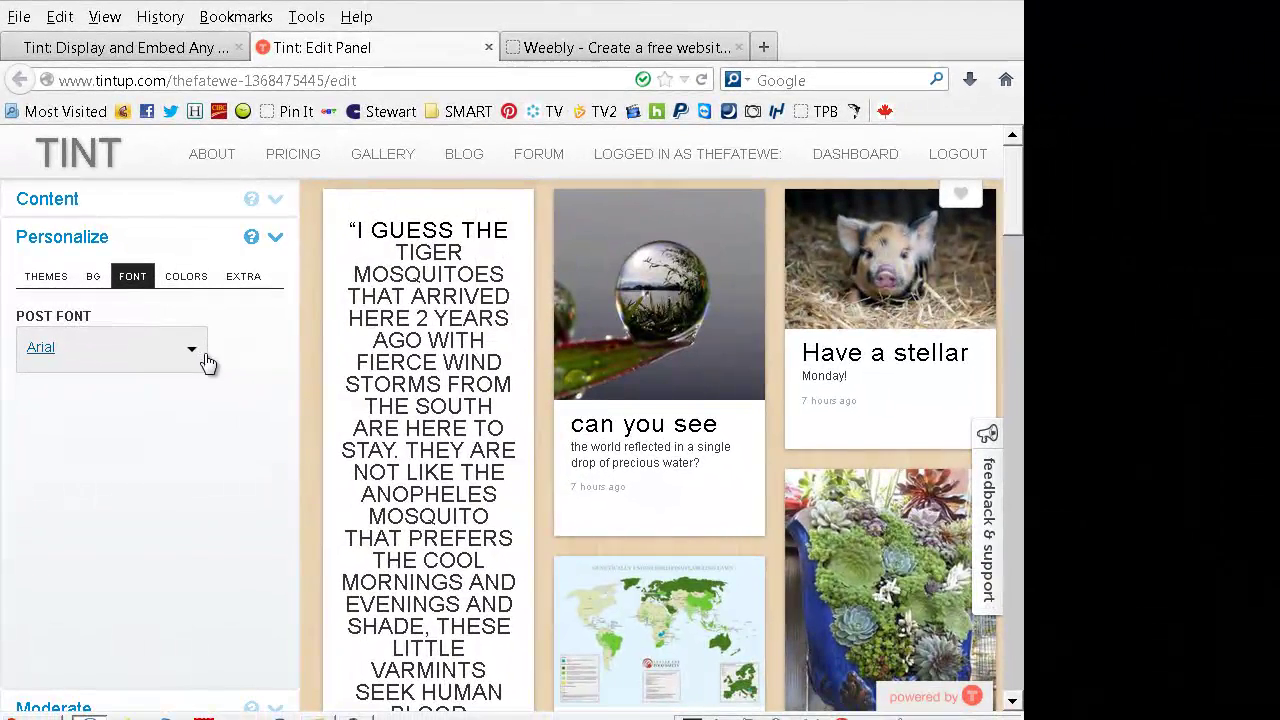
pyautogui.click(200, 356)
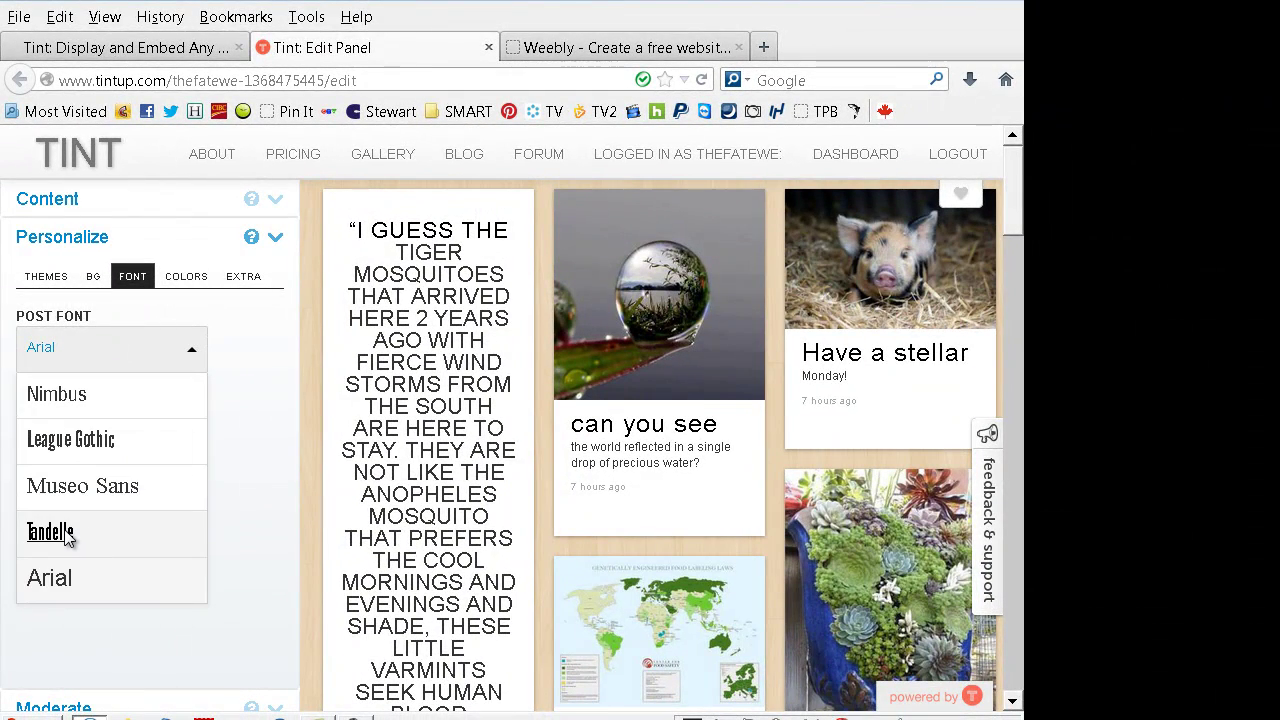
pyautogui.click(84, 398)
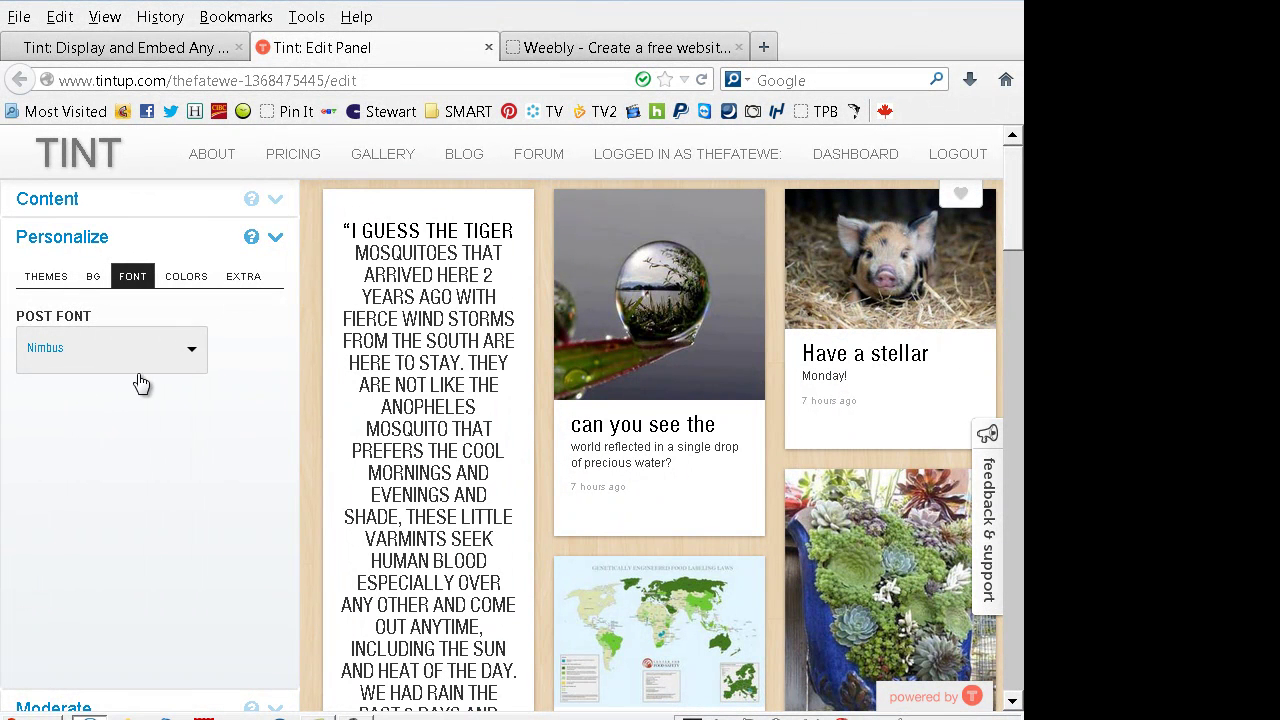
# Try League Gothic and Museo Sans, then set the post font to Tandelle.
pyautogui.click(185, 352)
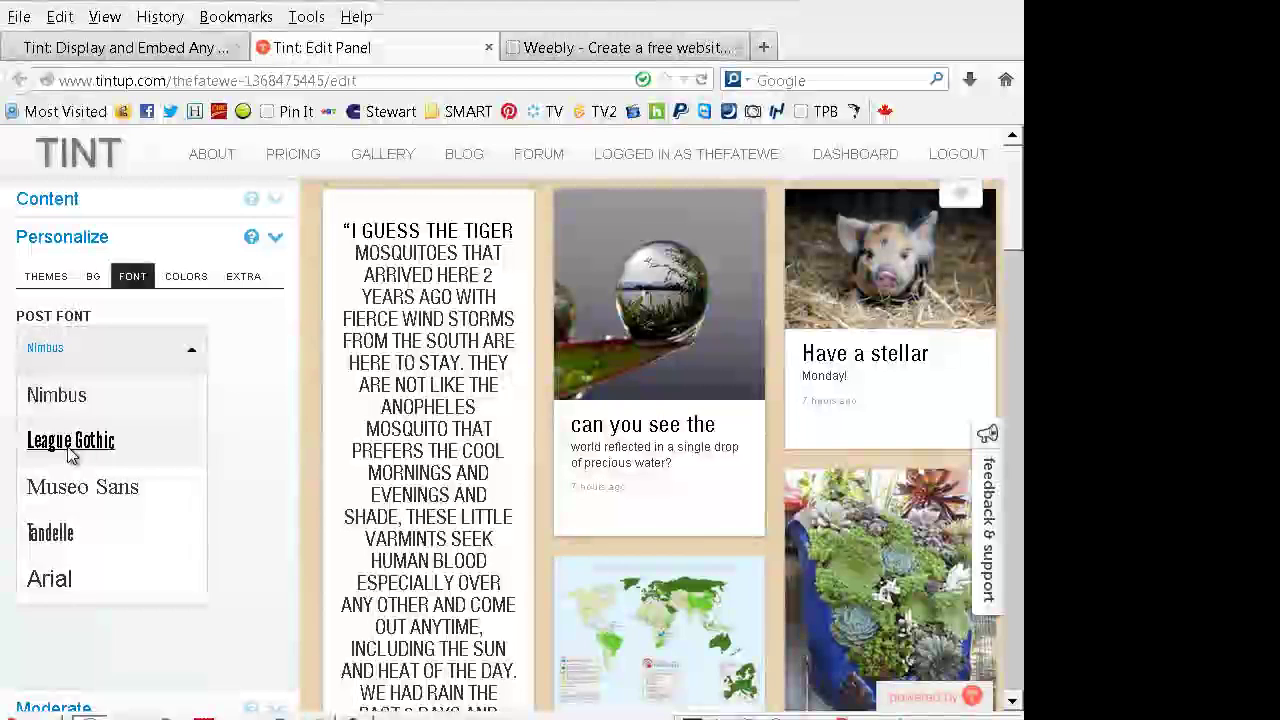
pyautogui.click(71, 455)
pyautogui.click(195, 356)
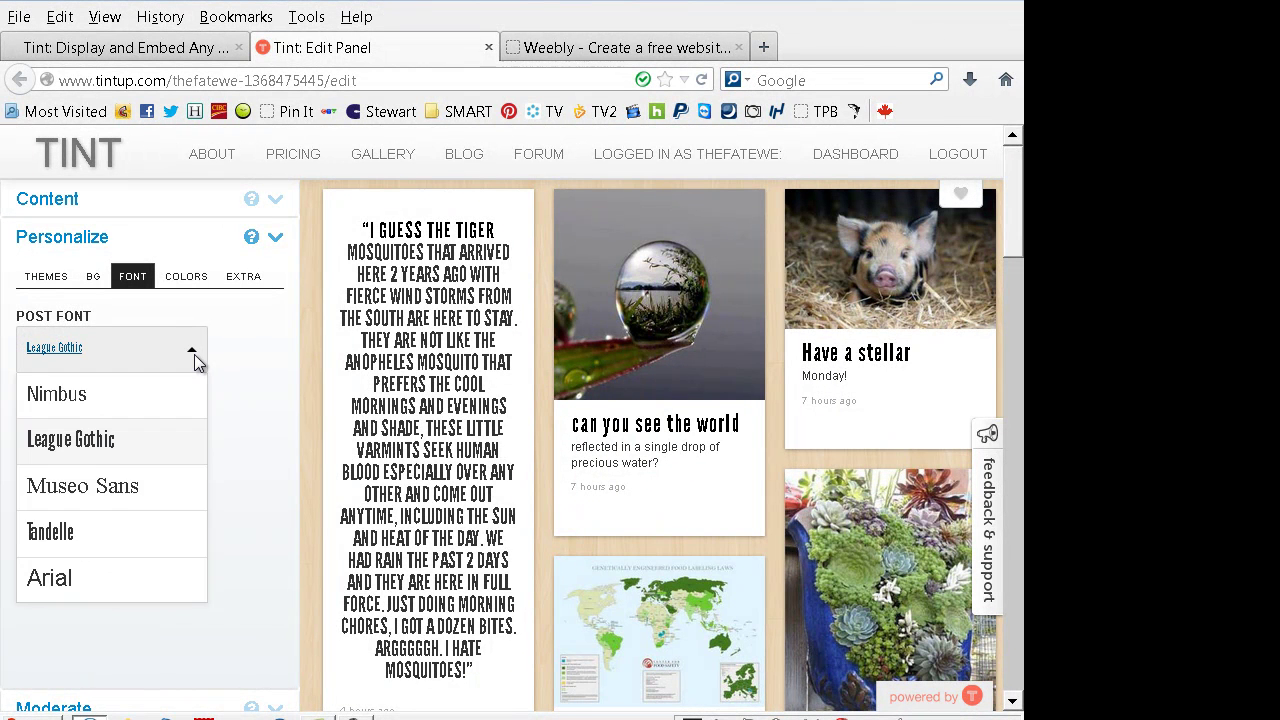
pyautogui.click(117, 490)
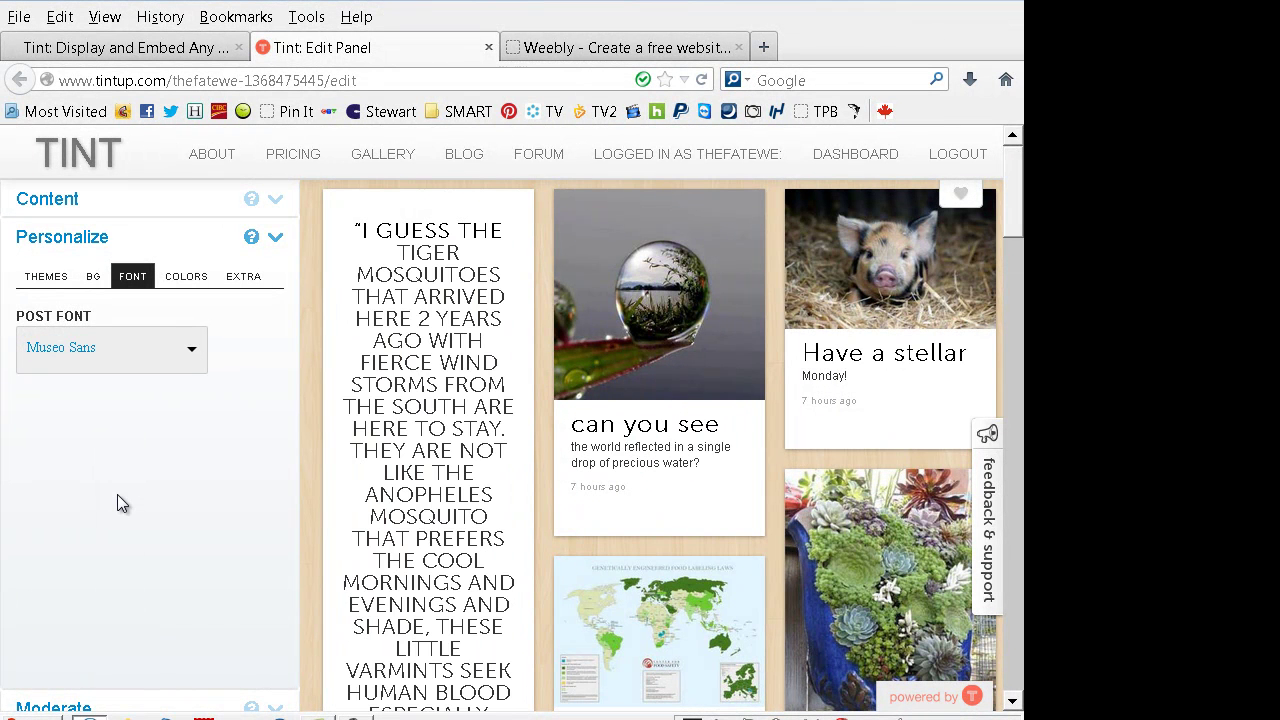
pyautogui.click(199, 352)
pyautogui.click(50, 536)
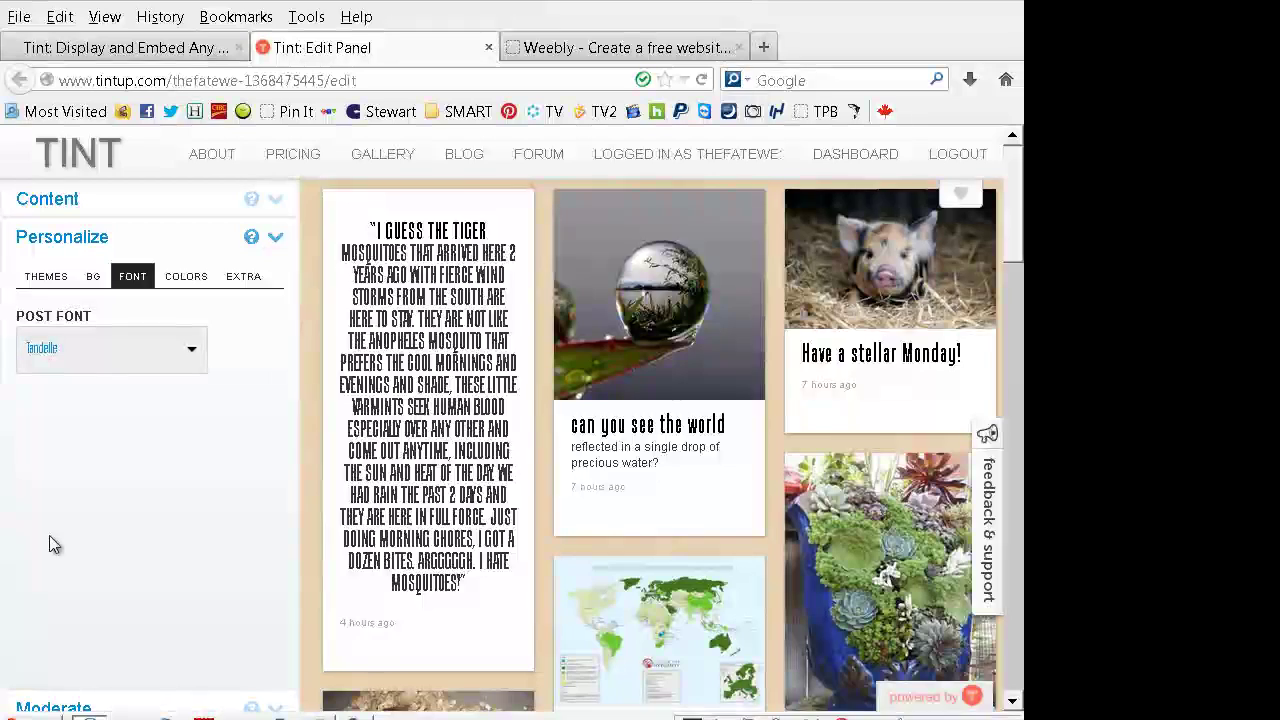
# Collapse Personalize and bring up the Embed guide's Weebly instructions.
pyautogui.scroll(-3, 49, 535)
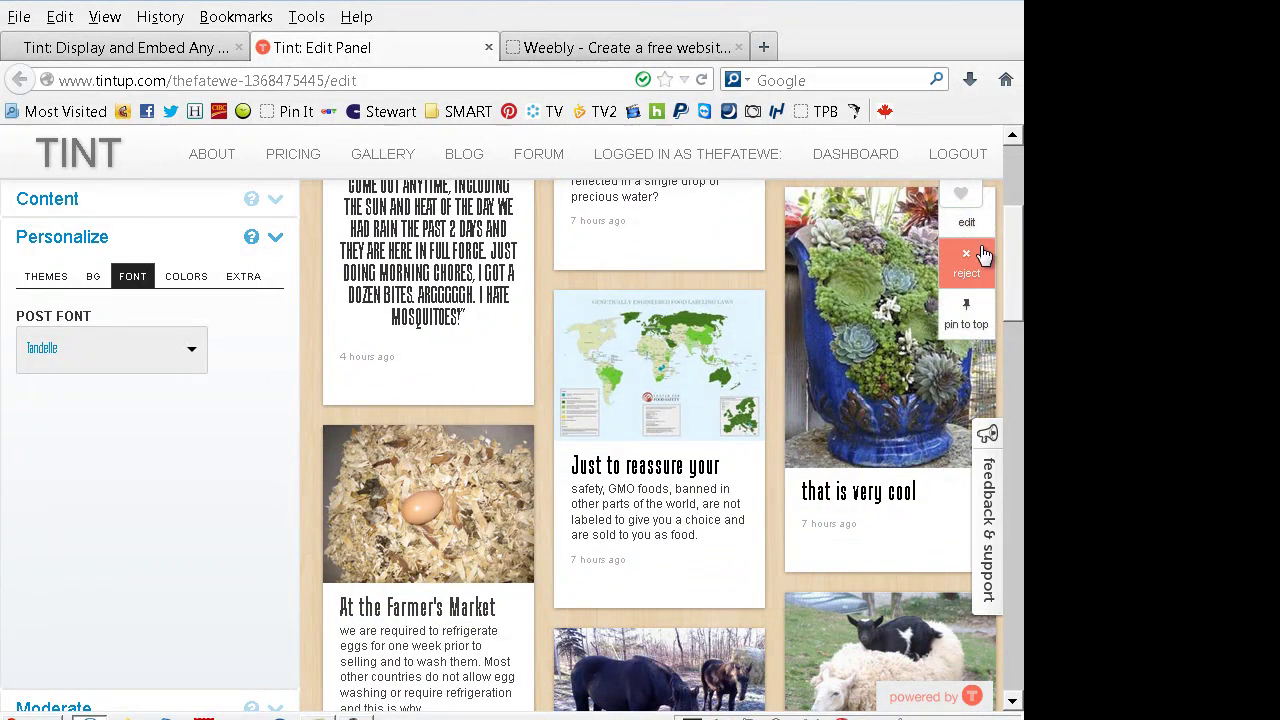
pyautogui.moveTo(1017, 240); pyautogui.dragTo(1022, 345)
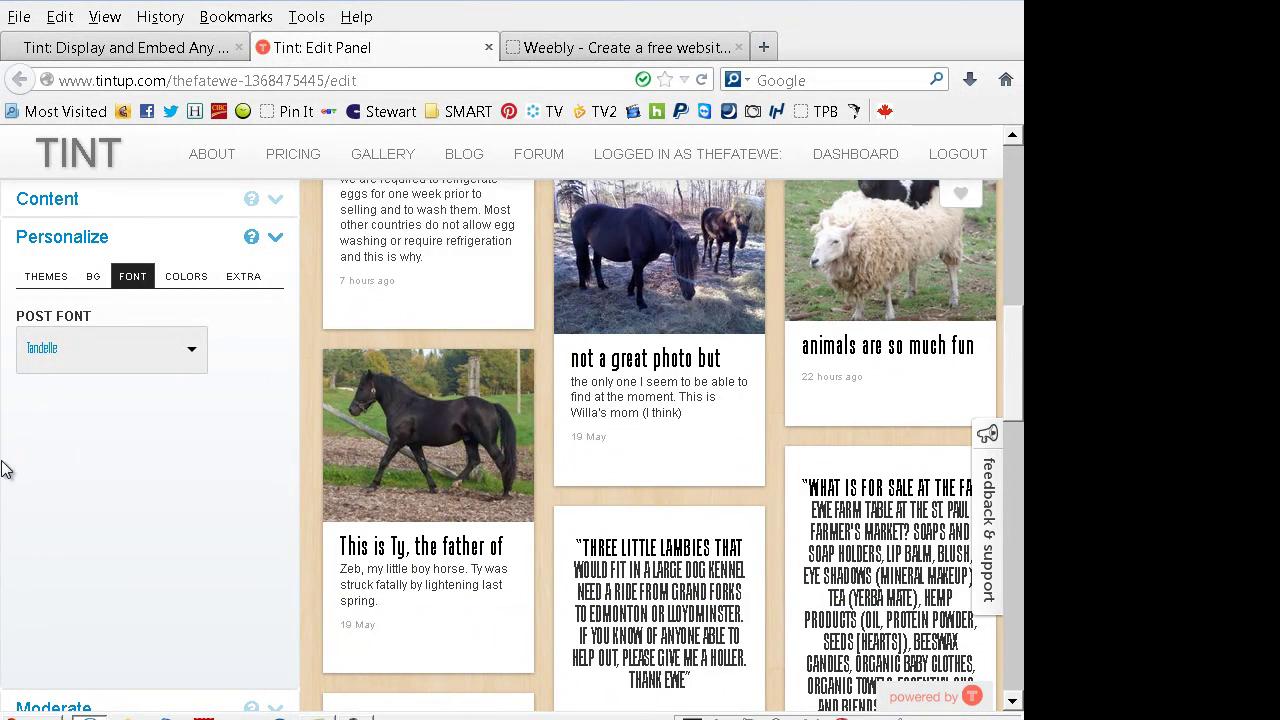
pyautogui.scroll(-3, 6, 477)
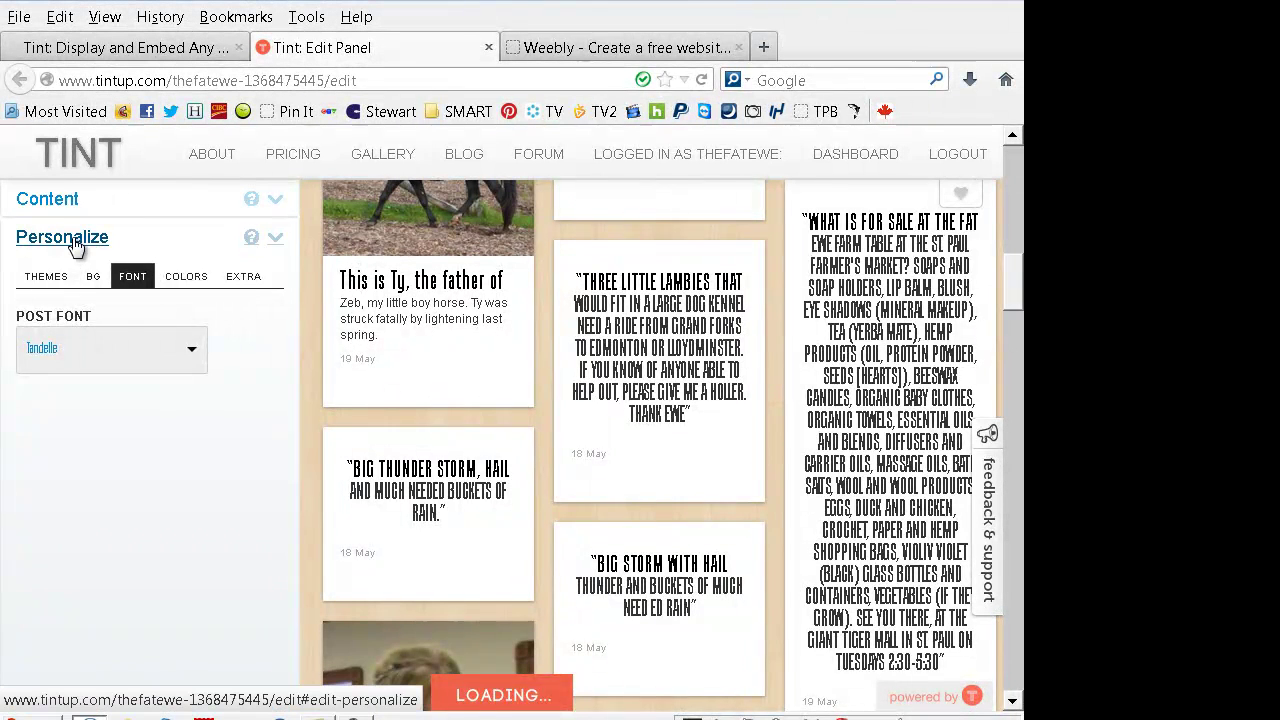
pyautogui.click(76, 243)
pyautogui.click(40, 320)
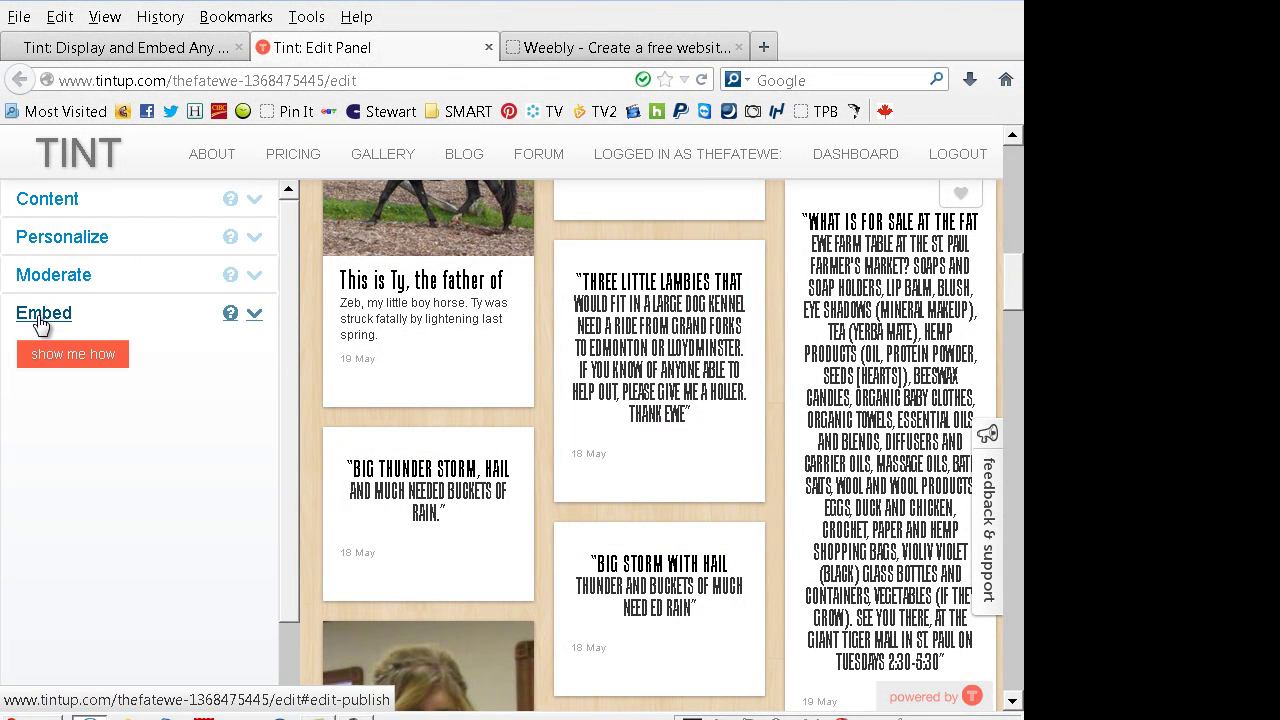
pyautogui.click(44, 355)
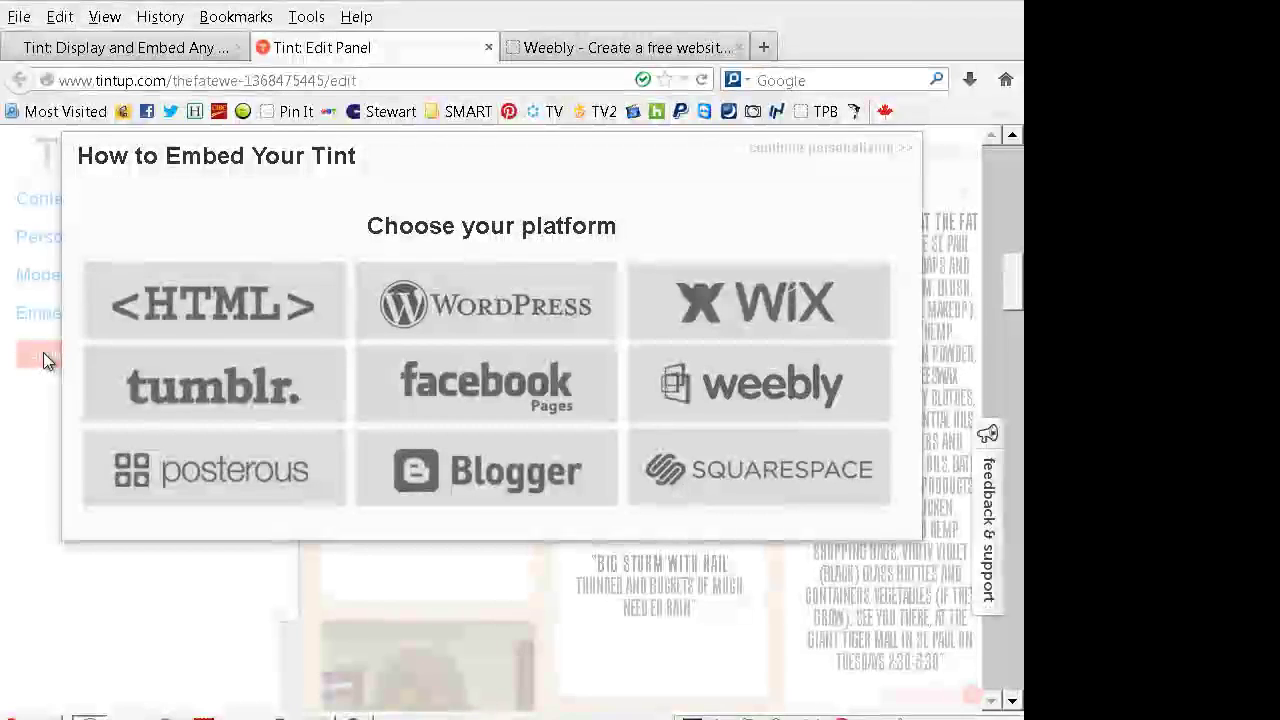
pyautogui.click(716, 376)
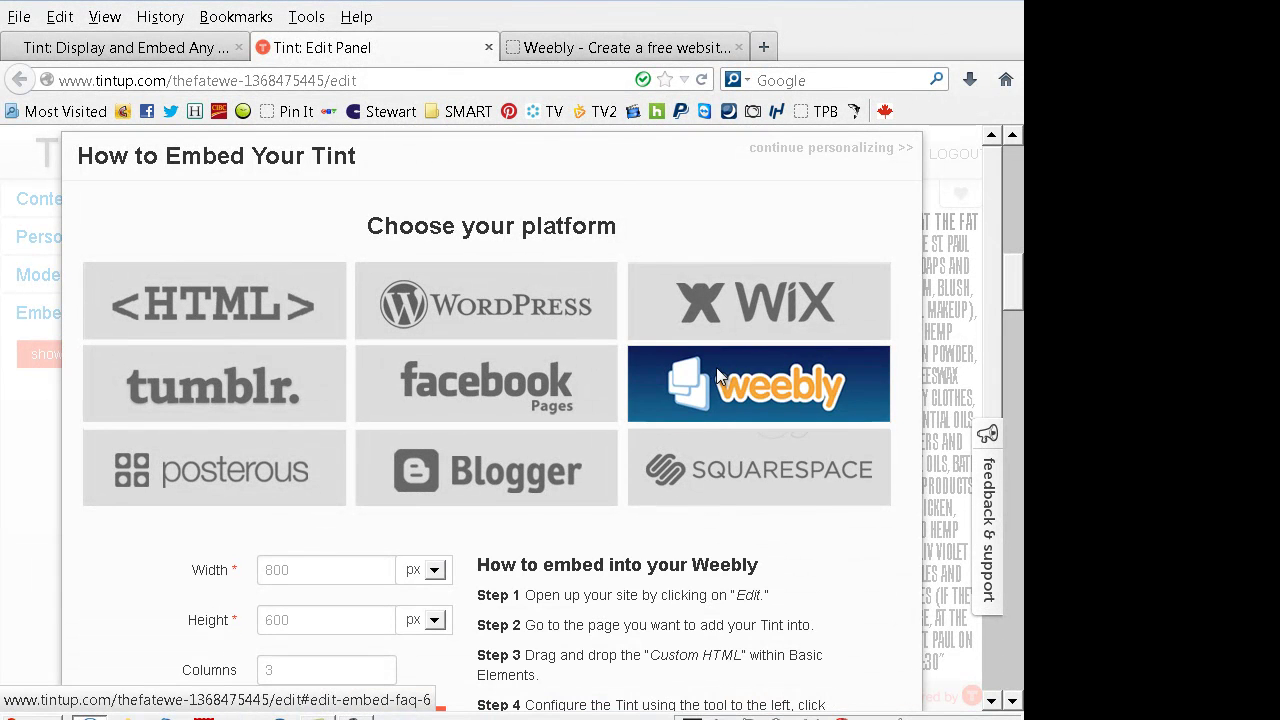
# Open The Fat Ewe Farm site in Weebly's editor and edit its Home page from Pages.
pyautogui.click(664, 47)
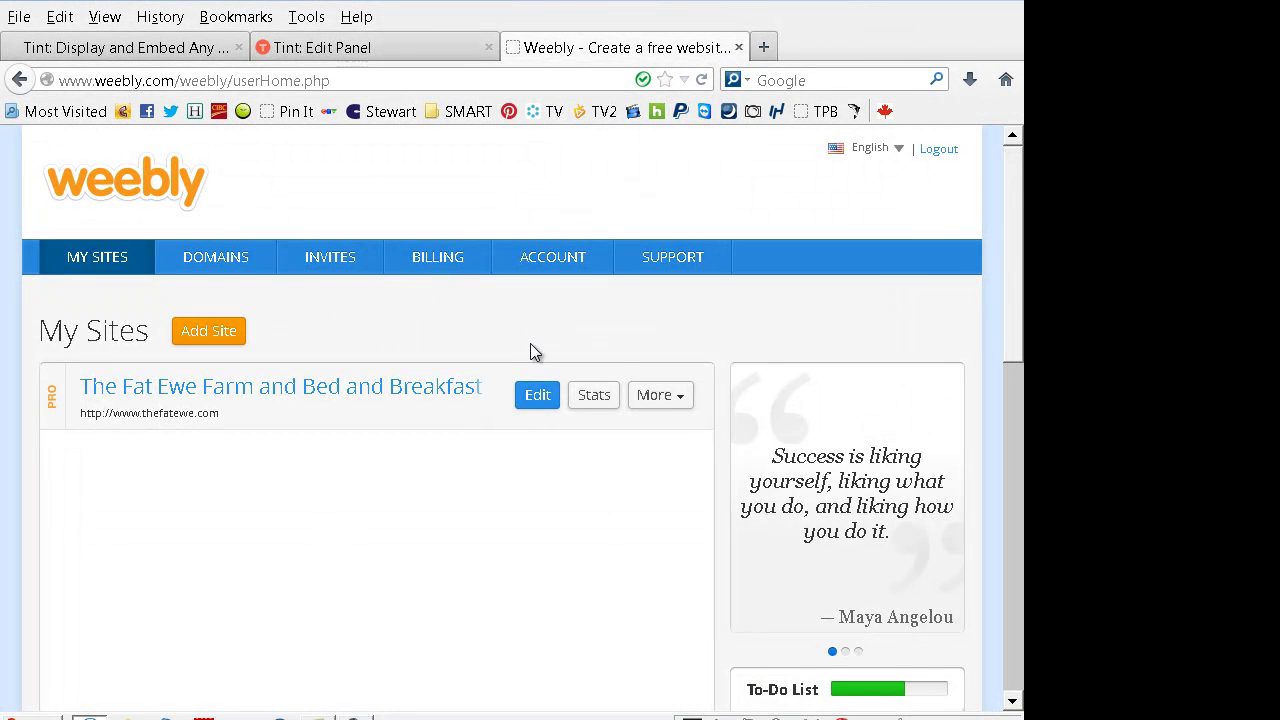
pyautogui.click(550, 403)
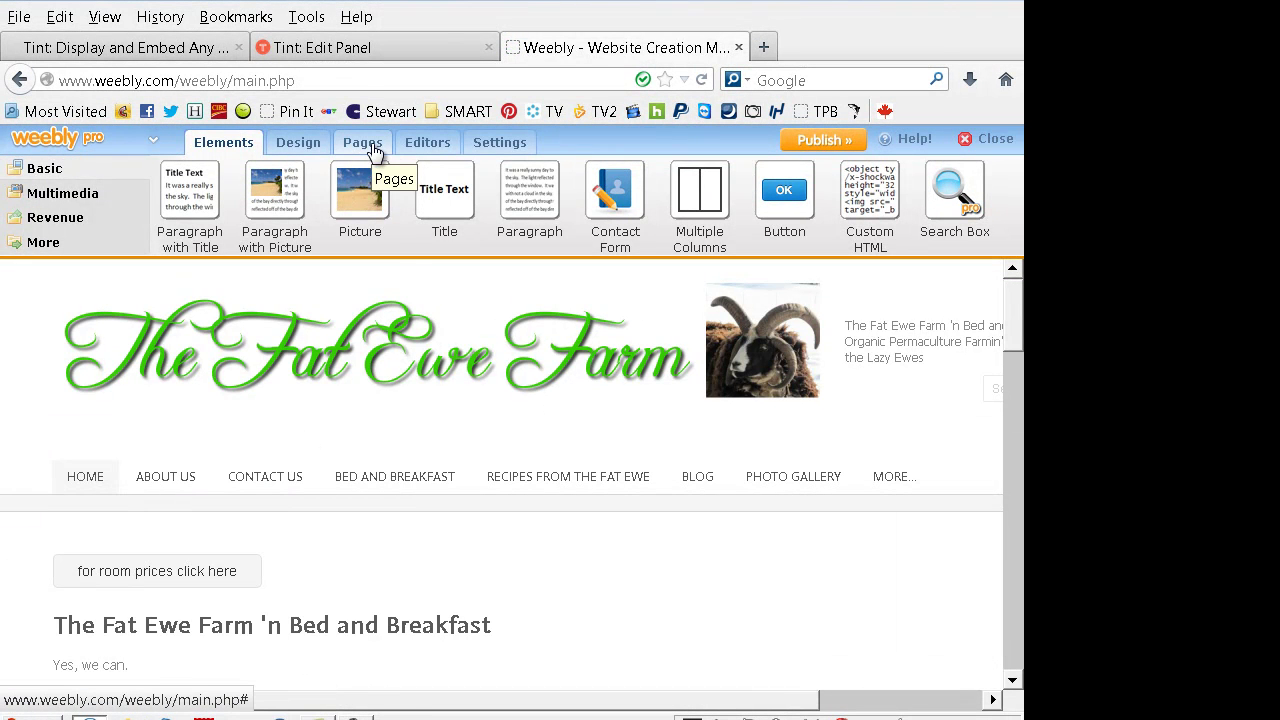
pyautogui.click(373, 150)
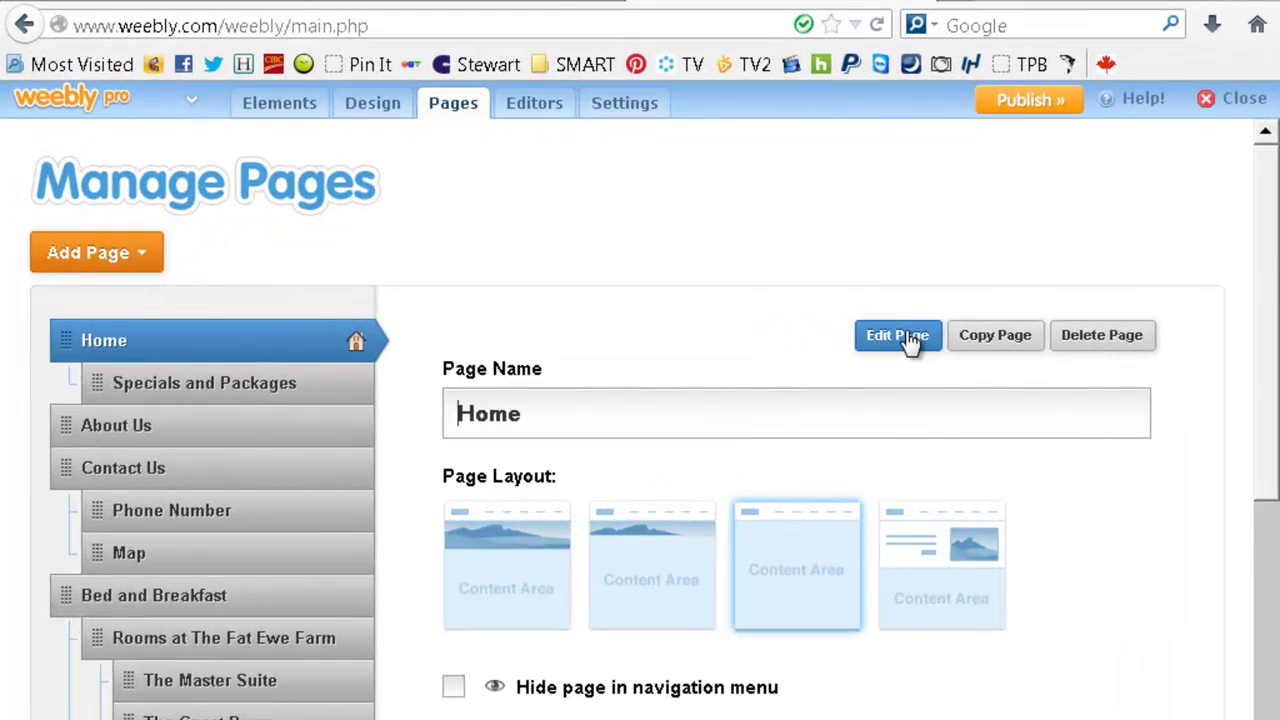
pyautogui.click(897, 336)
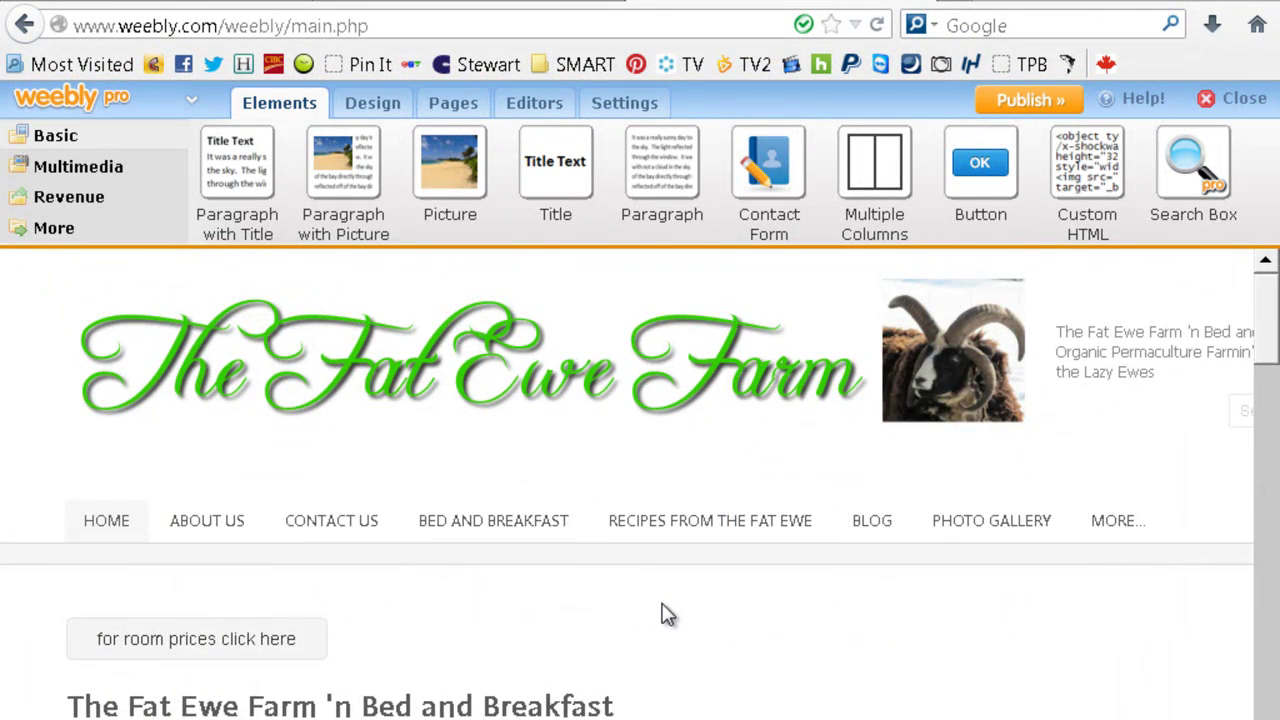
pyautogui.scroll(-15, 665, 612)
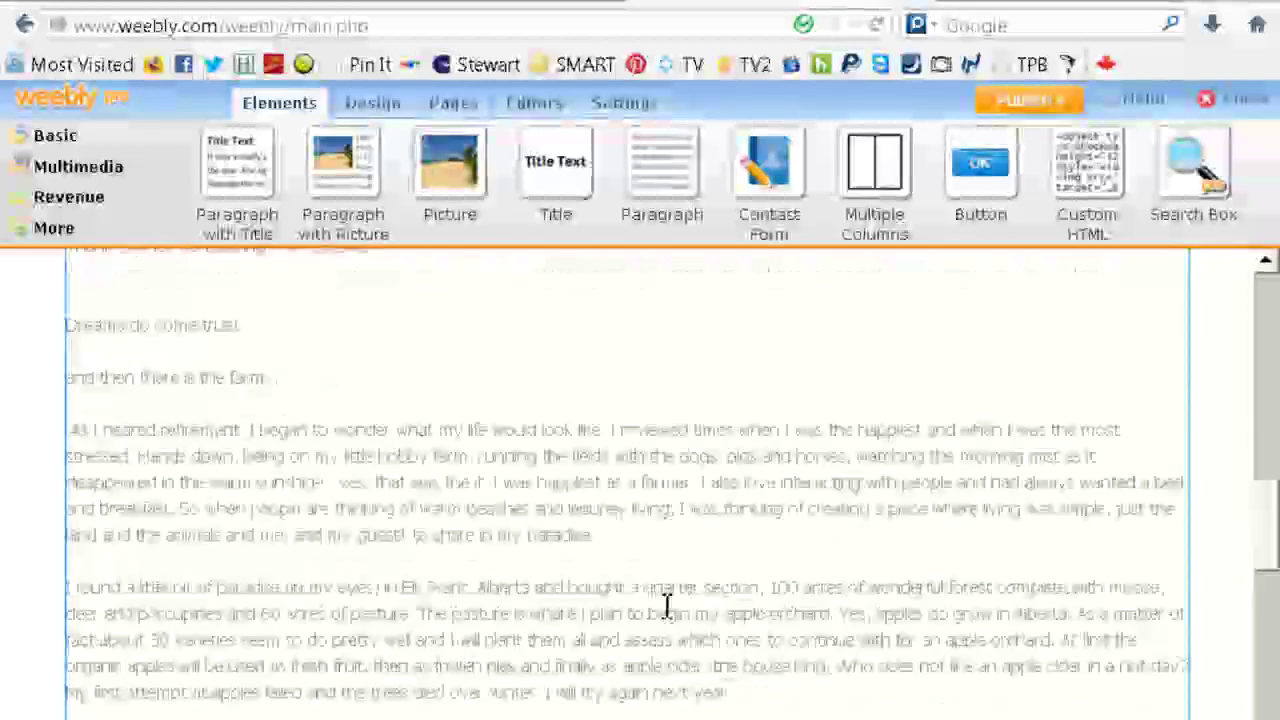
pyautogui.scroll(-10, 665, 606)
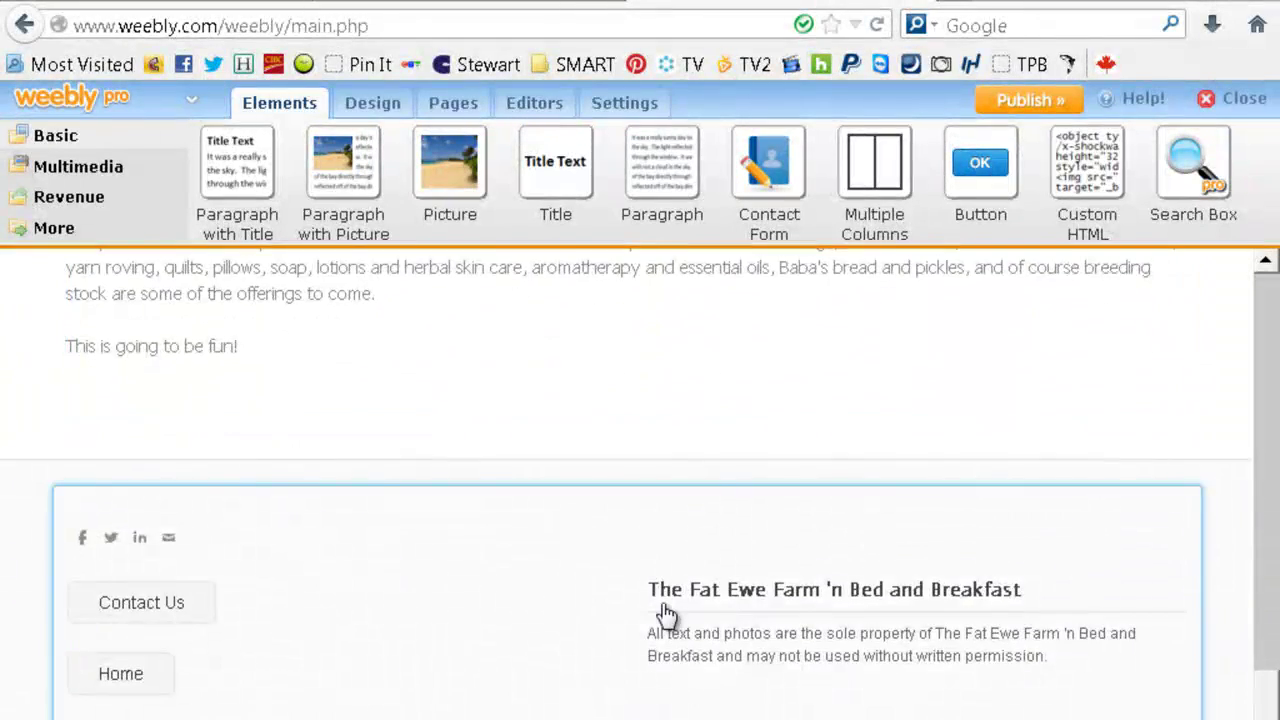
pyautogui.scroll(5, 665, 612)
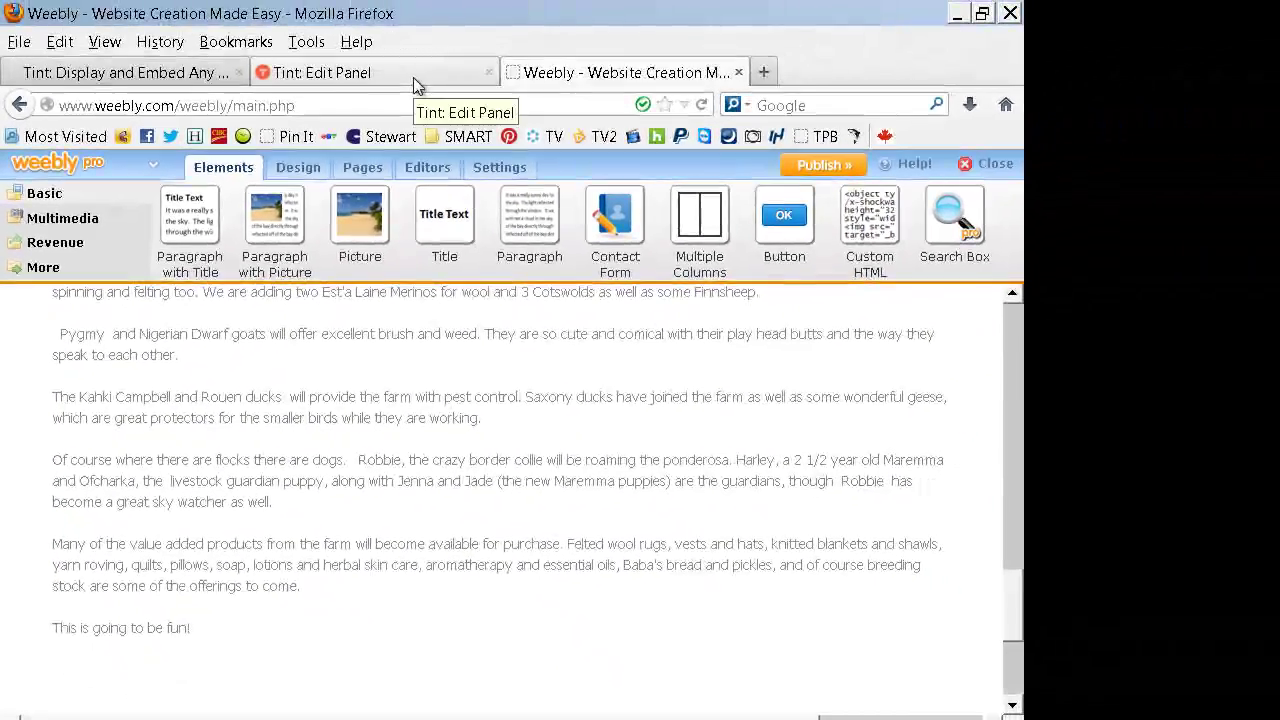
# Set the Weebly embed to width 800, height 400 and 4 columns.
pyautogui.click(413, 78)
pyautogui.scroll(-2, 331, 542)
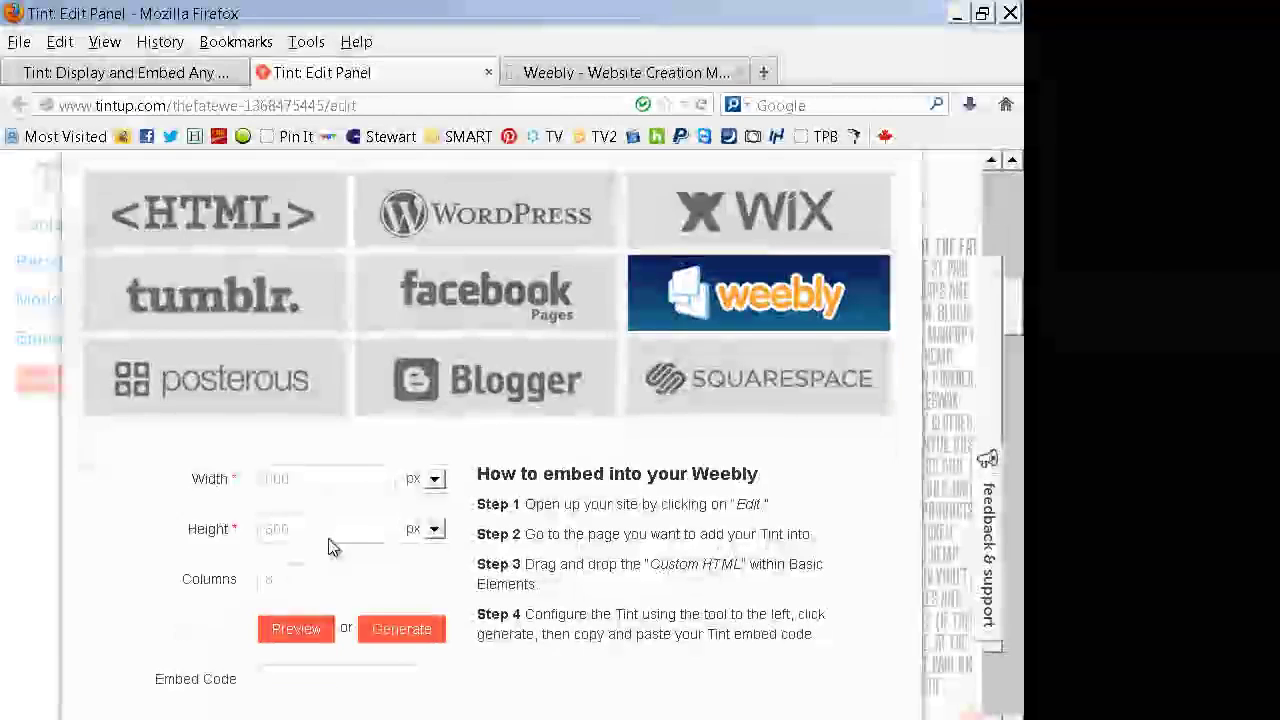
pyautogui.scroll(-1, 330, 542)
pyautogui.click(319, 401)
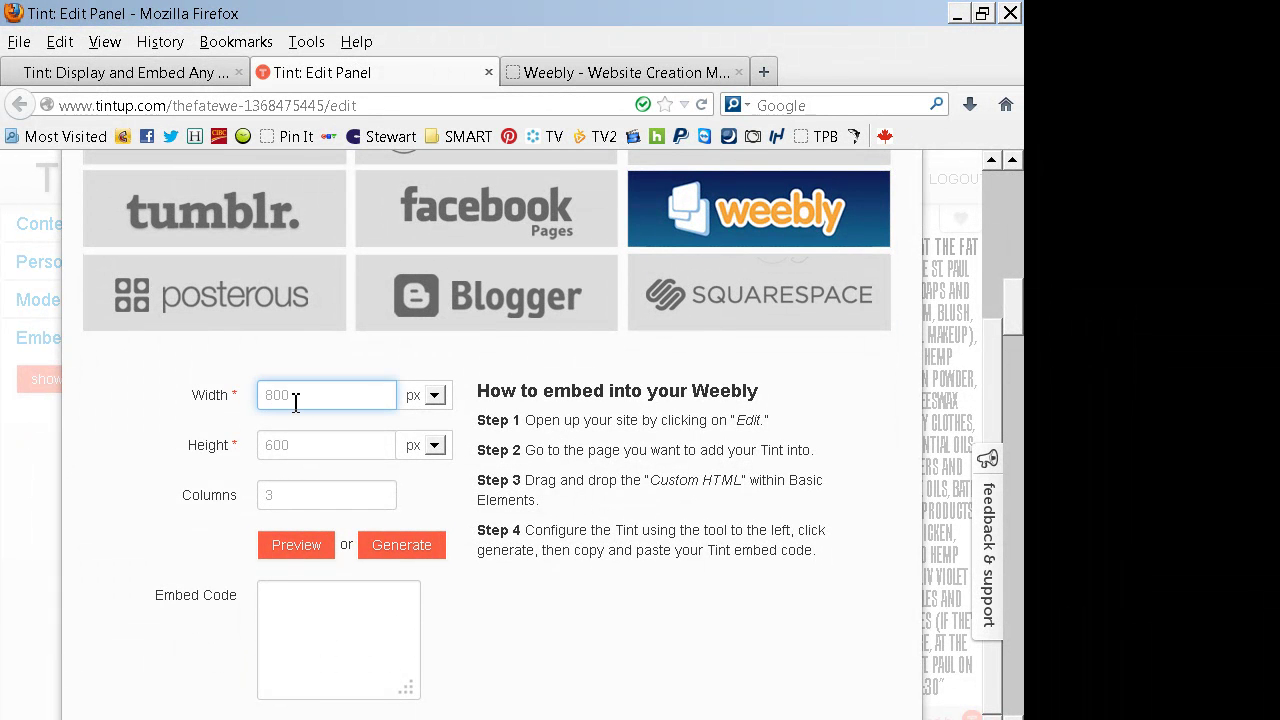
pyautogui.write('8')
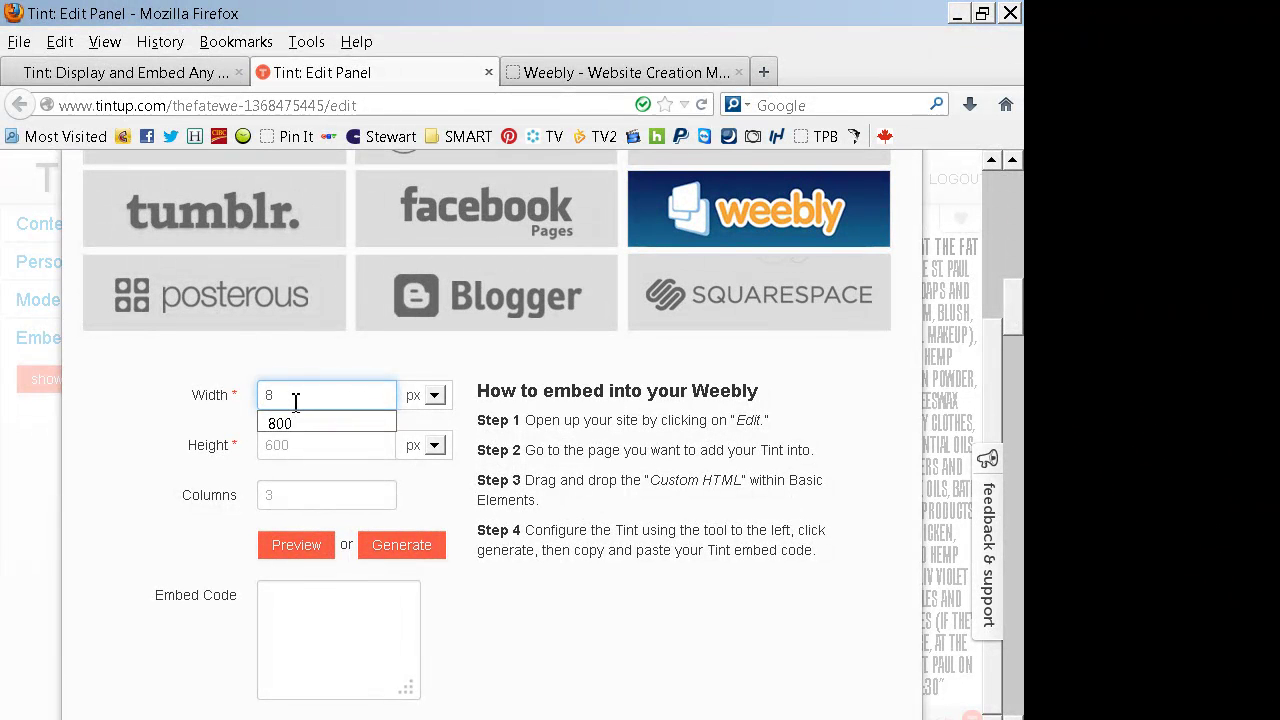
pyautogui.click(282, 418)
pyautogui.click(300, 452)
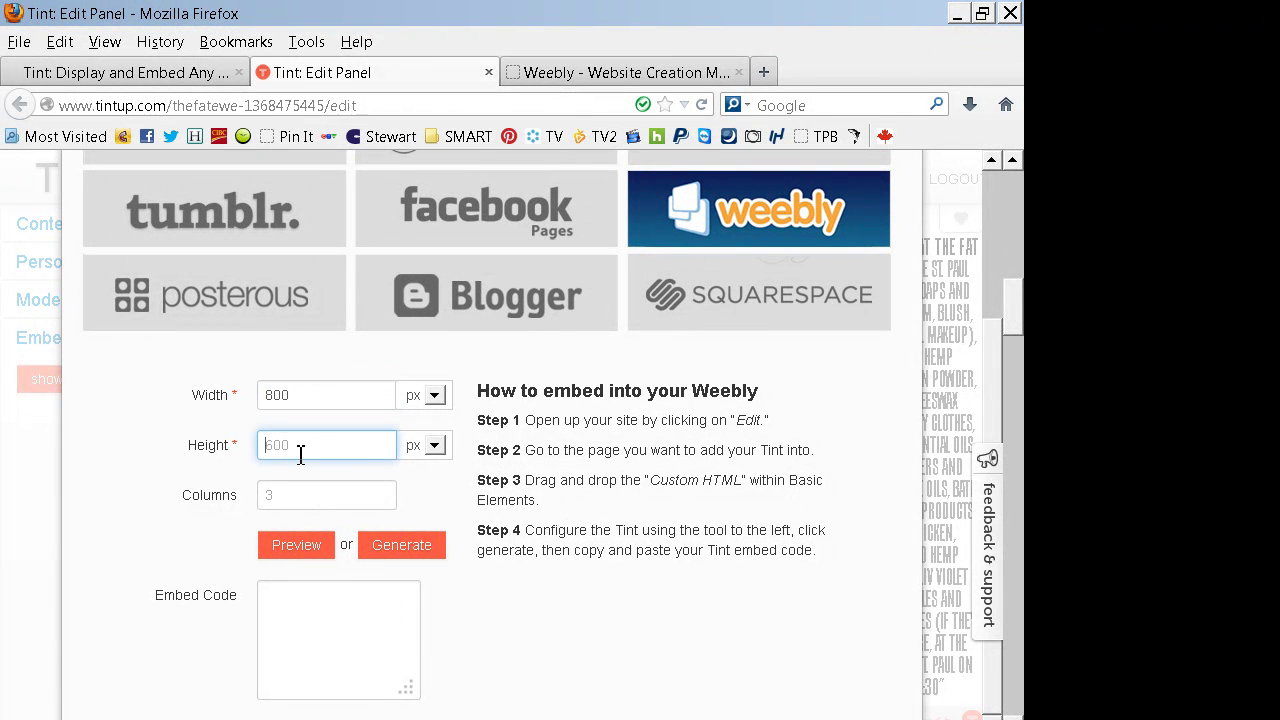
pyautogui.write('4')
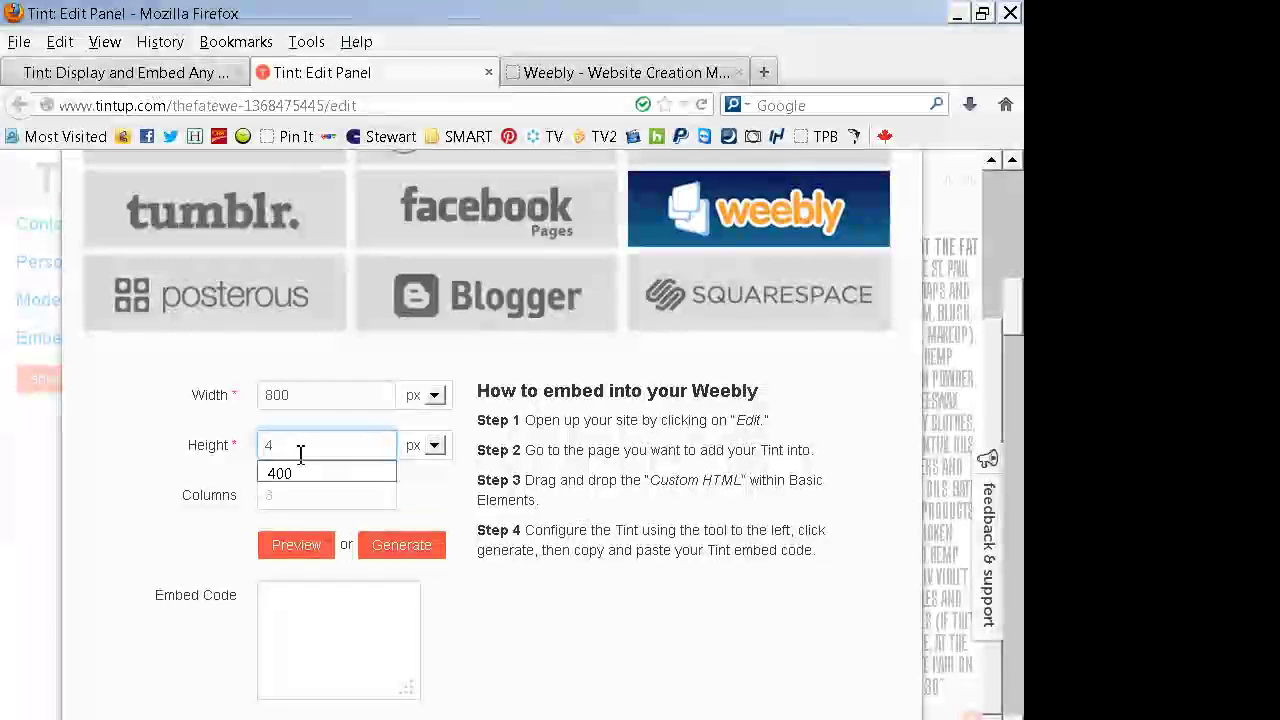
pyautogui.click(292, 466)
pyautogui.click(286, 497)
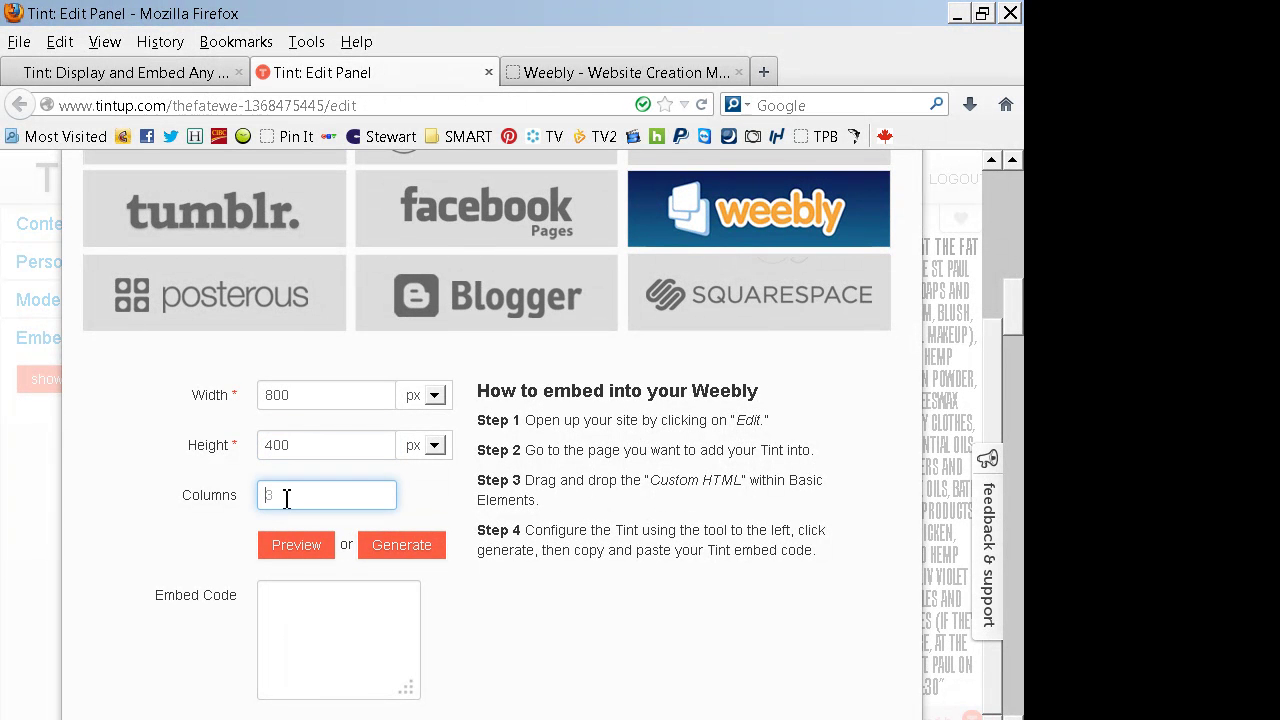
pyautogui.write('4')
pyautogui.click(288, 522)
# Preview the feed wall, then generate and copy the embed code.
pyautogui.click(290, 550)
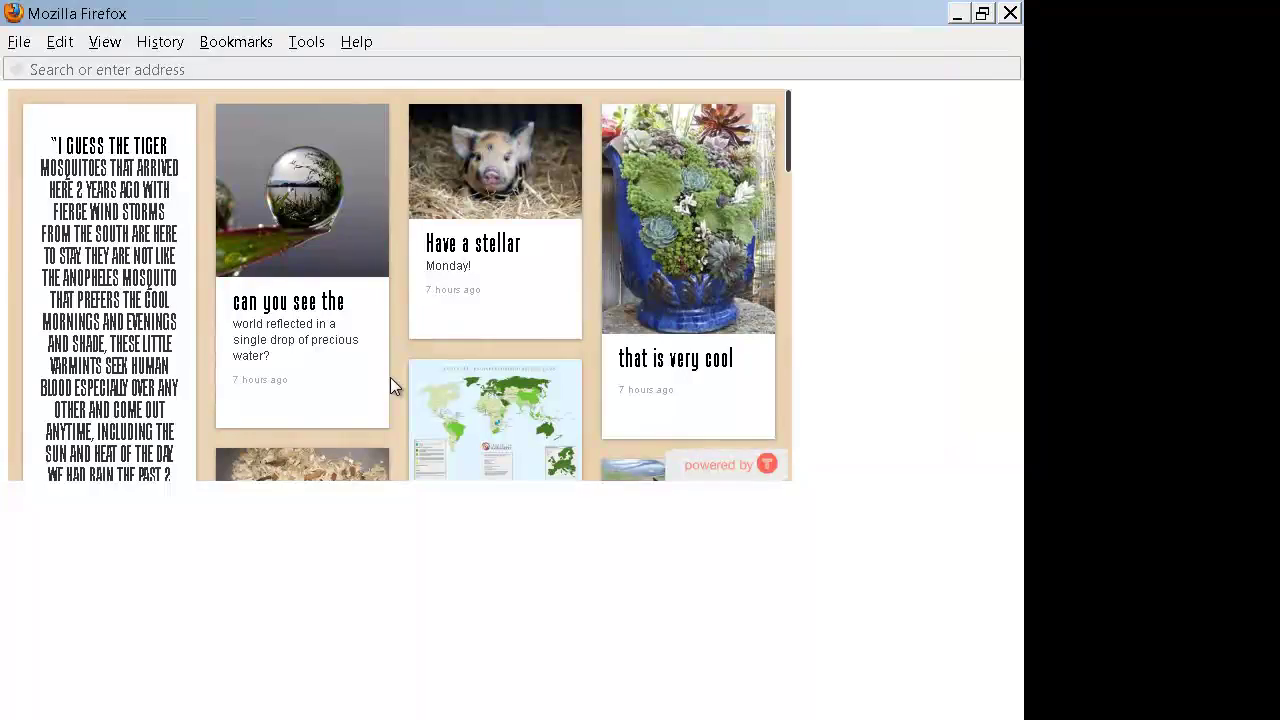
pyautogui.scroll(-15, 160, 236)
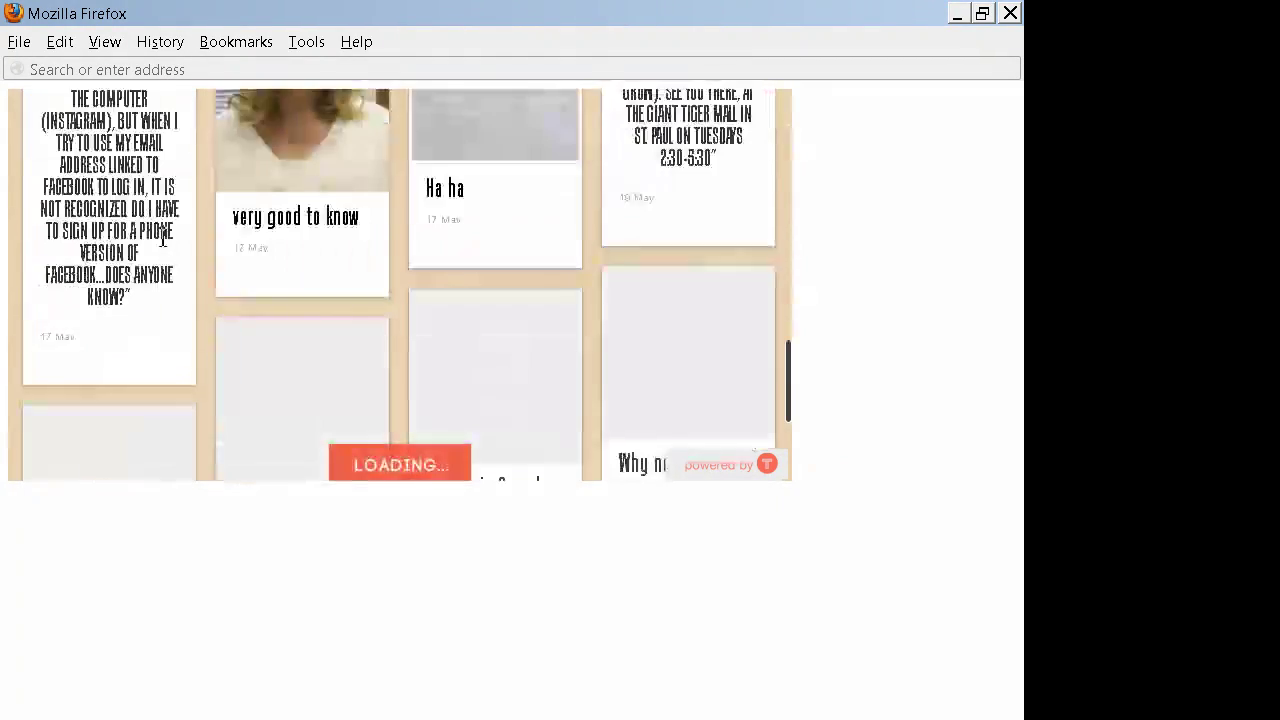
pyautogui.scroll(15, 160, 238)
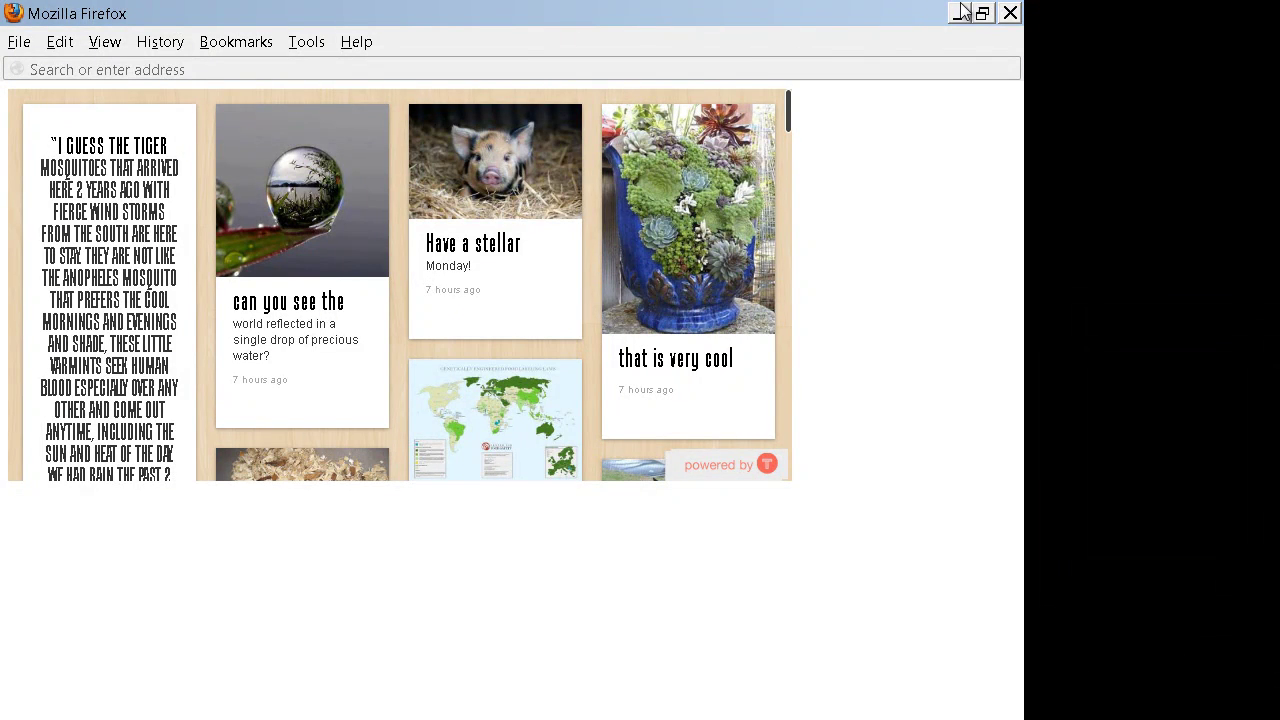
pyautogui.click(1010, 13)
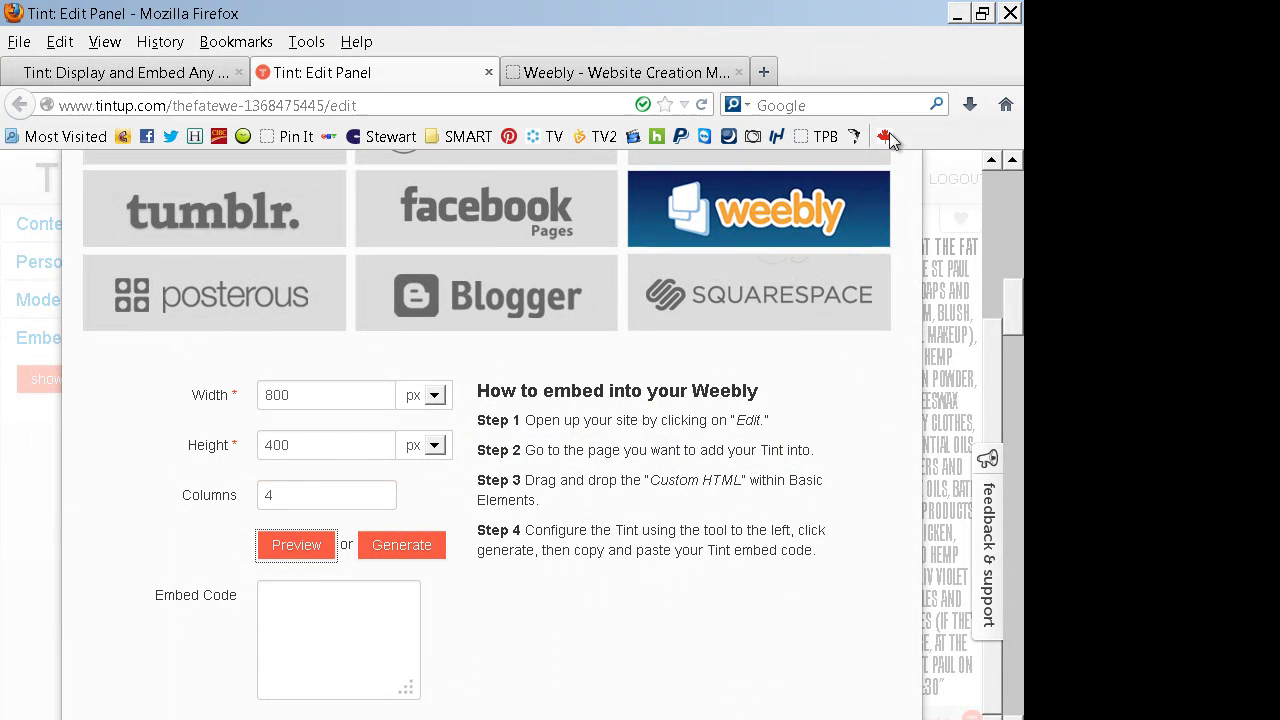
pyautogui.click(380, 548)
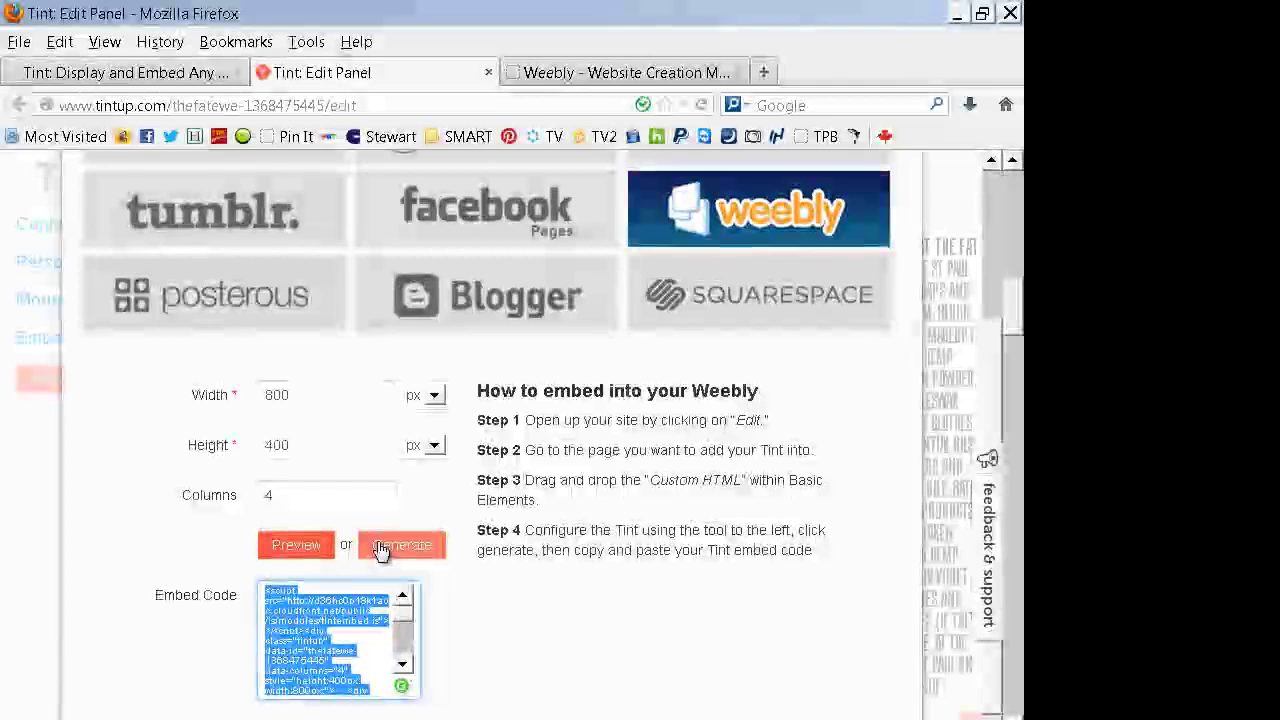
pyautogui.rightClick(302, 616)
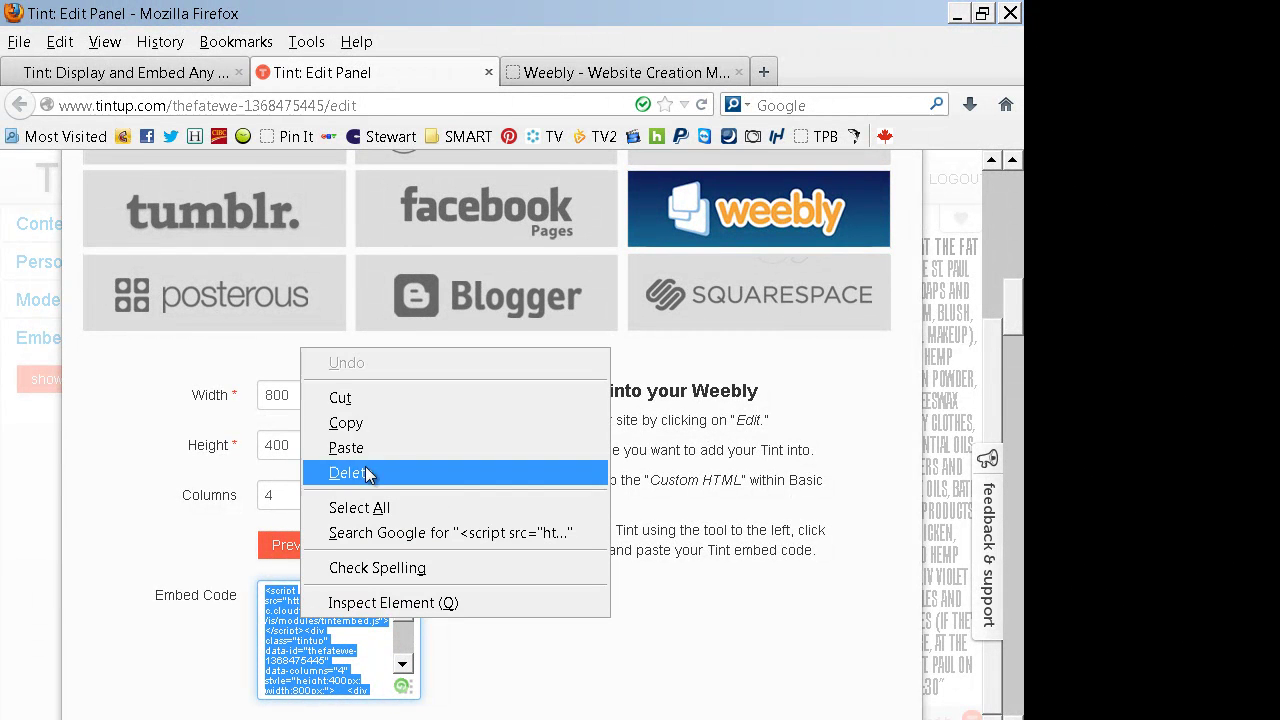
pyautogui.click(375, 424)
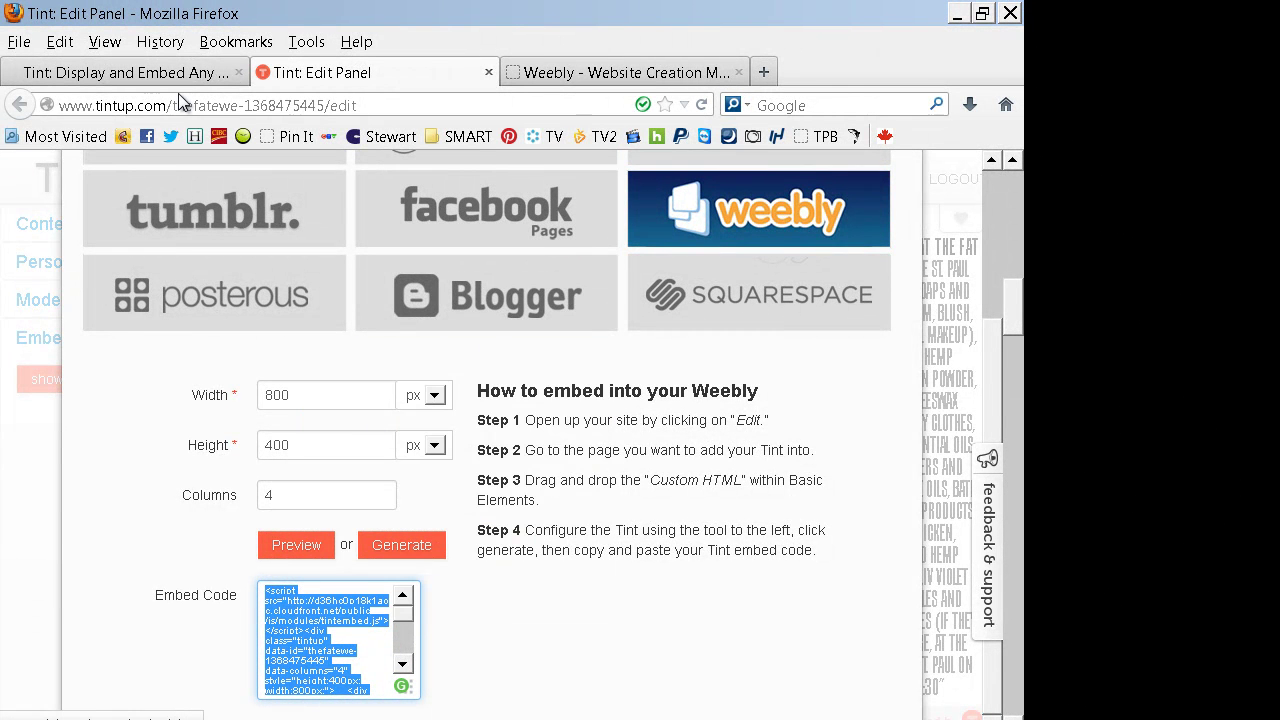
# Drag a Custom HTML element from More below the 'This is going to be fun!' paragraph.
pyautogui.click(586, 73)
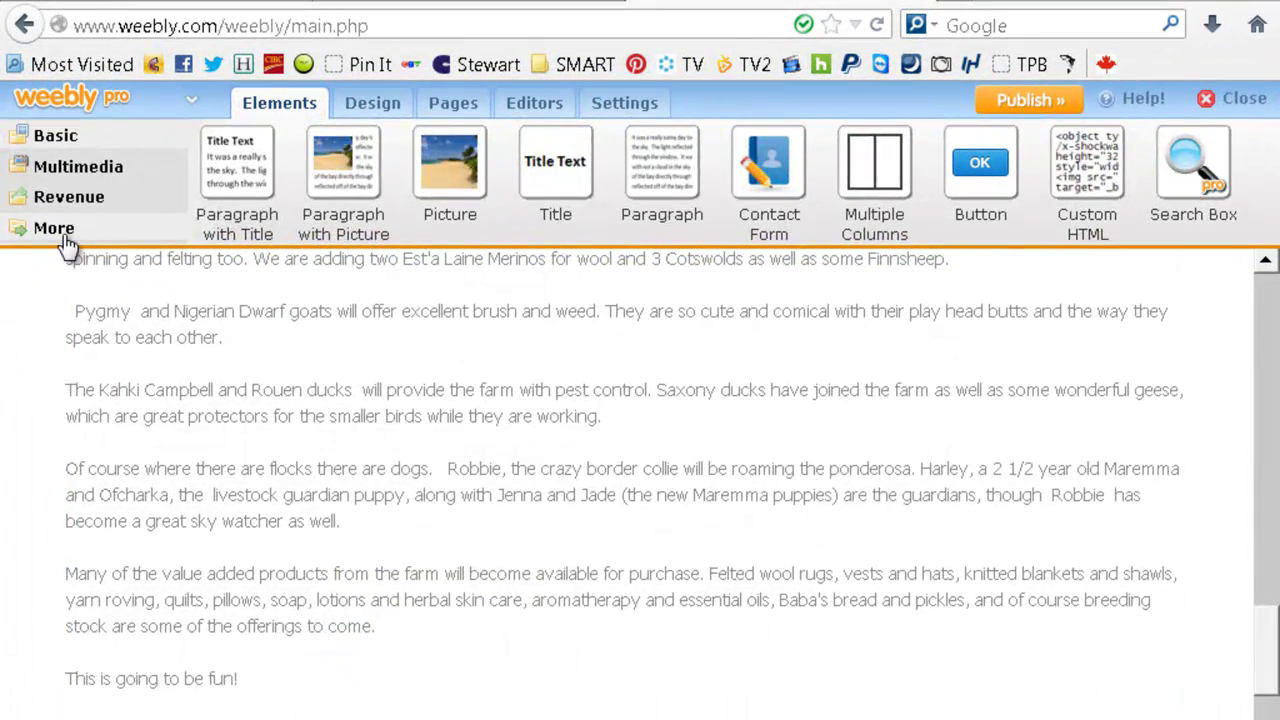
pyautogui.click(60, 232)
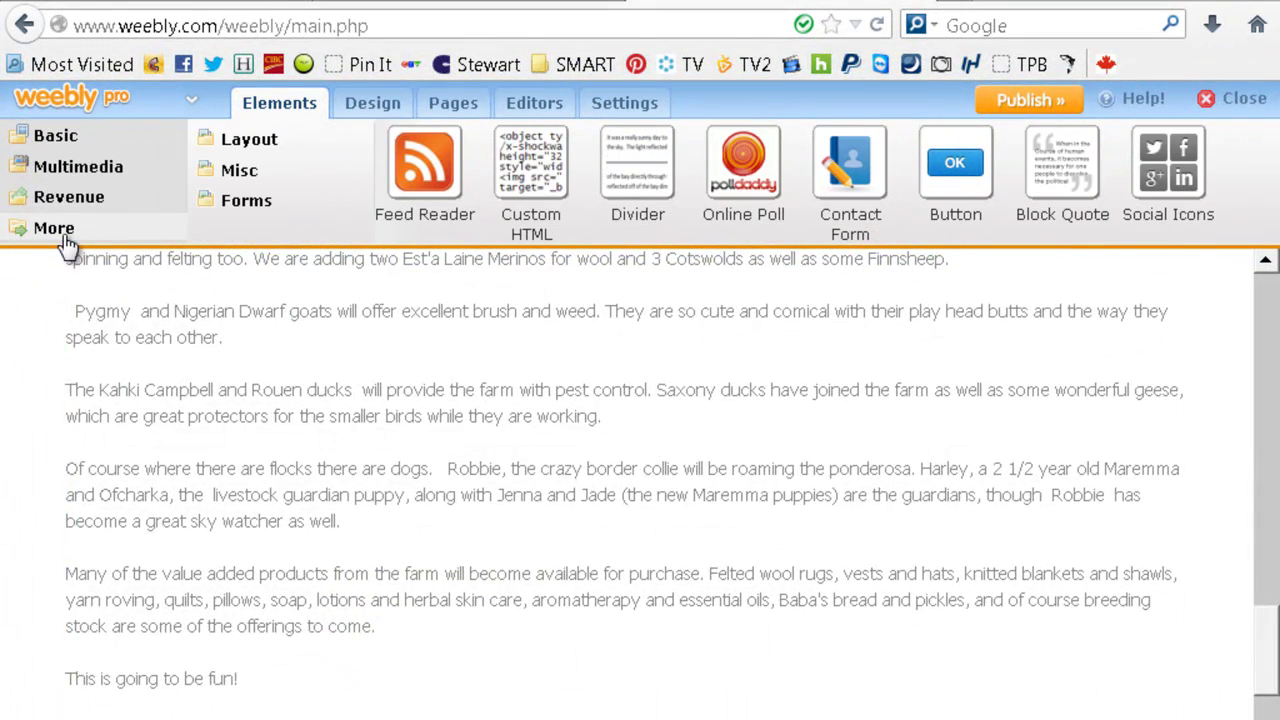
pyautogui.scroll(-4, 183, 370)
pyautogui.scroll(1, 180, 371)
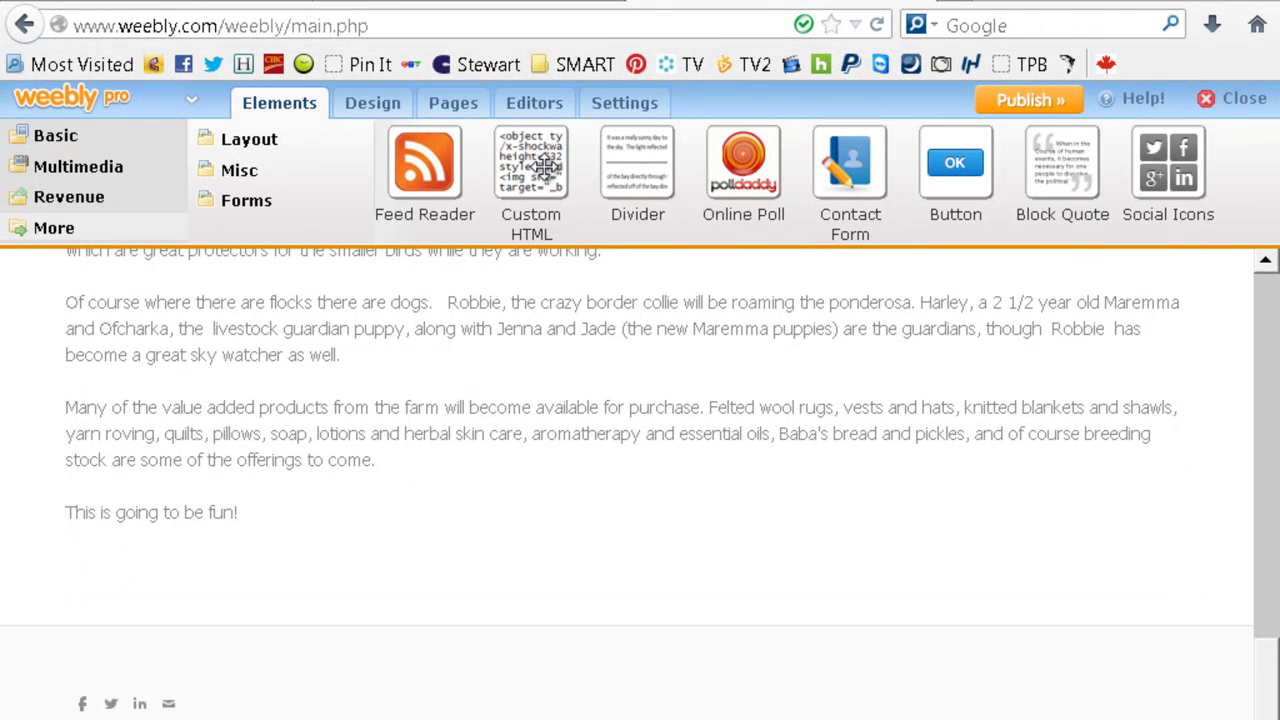
pyautogui.moveTo(440, 352); pyautogui.dragTo(194, 670)
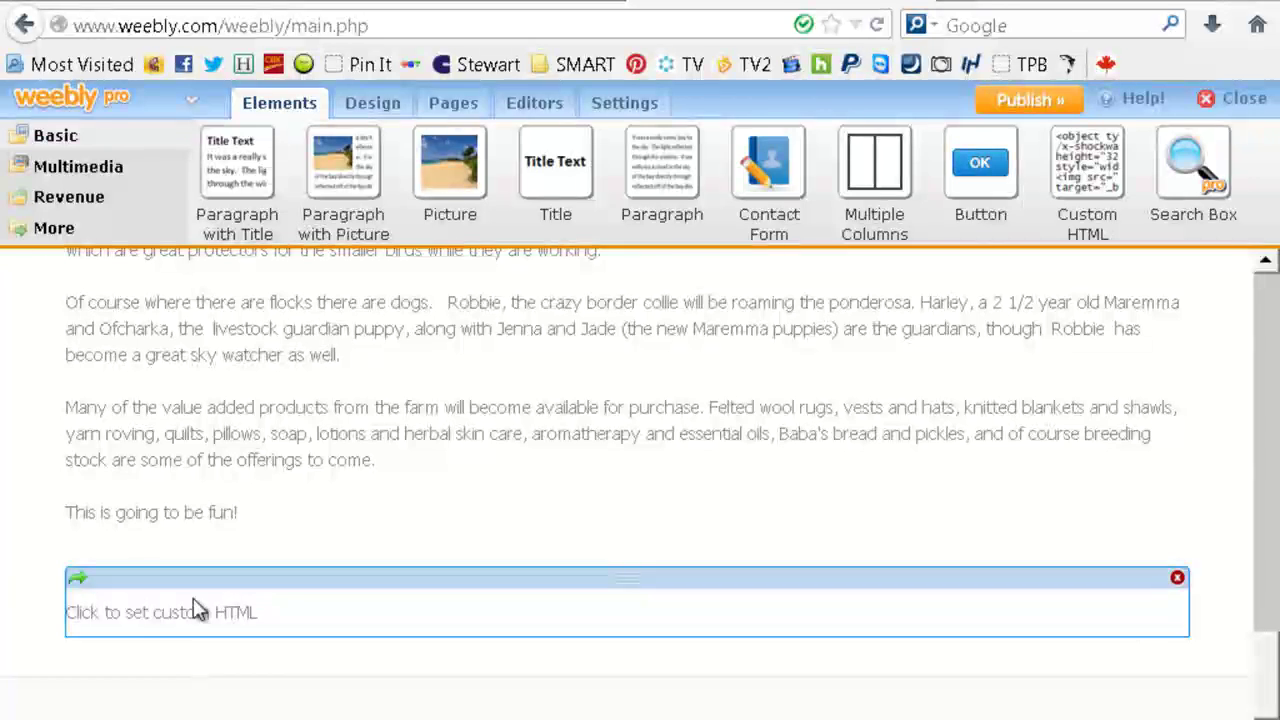
# Paste the Tint embed code into the Custom HTML box and centre it.
pyautogui.click(197, 612)
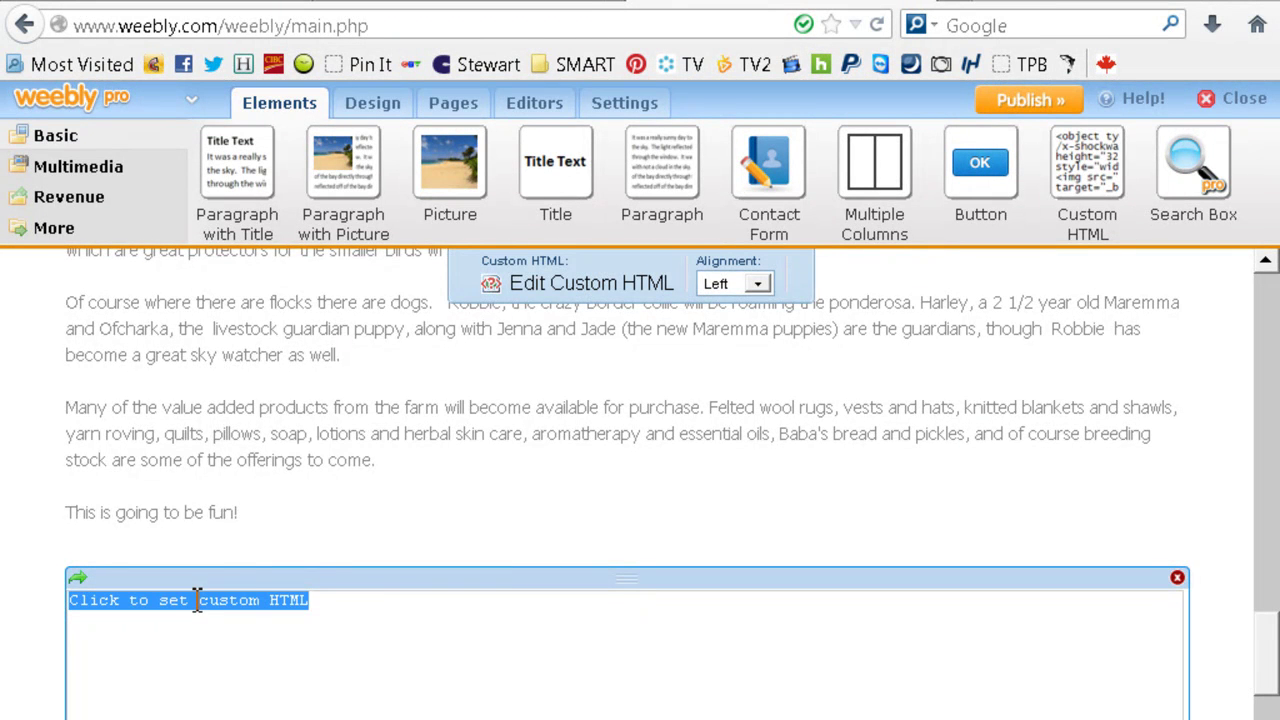
pyautogui.rightClick(197, 601)
pyautogui.click(284, 384)
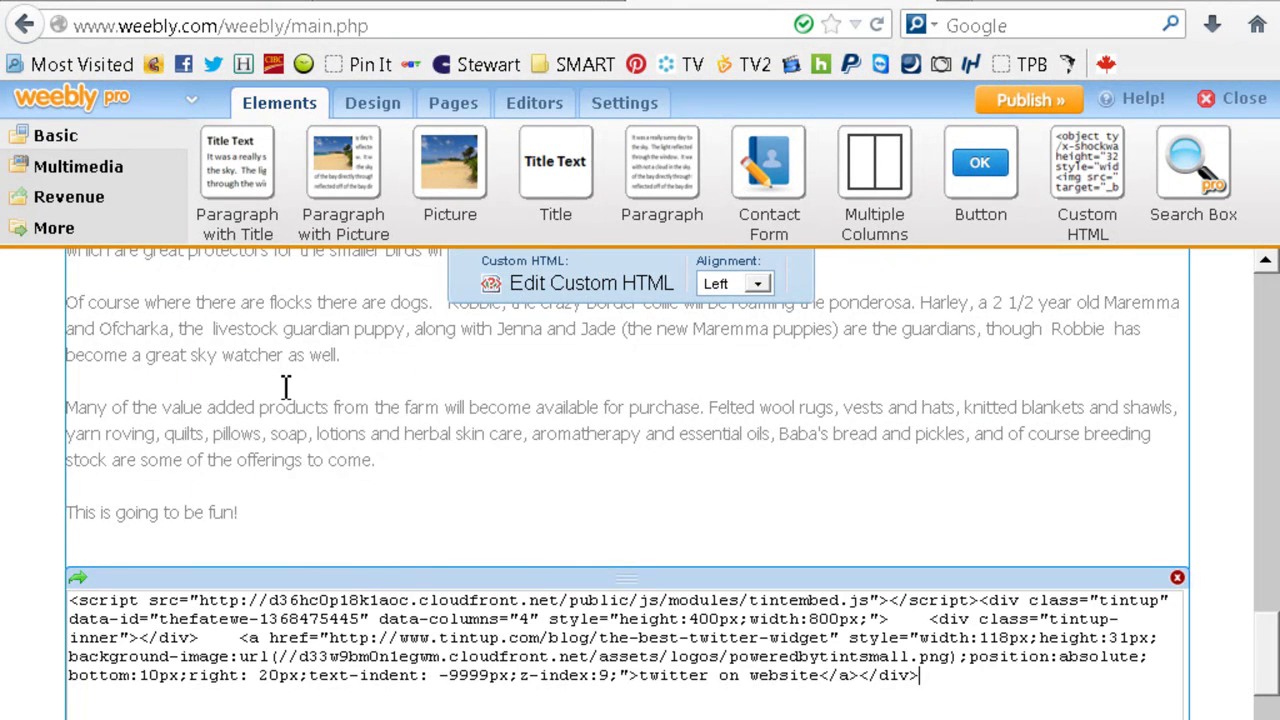
pyautogui.click(757, 284)
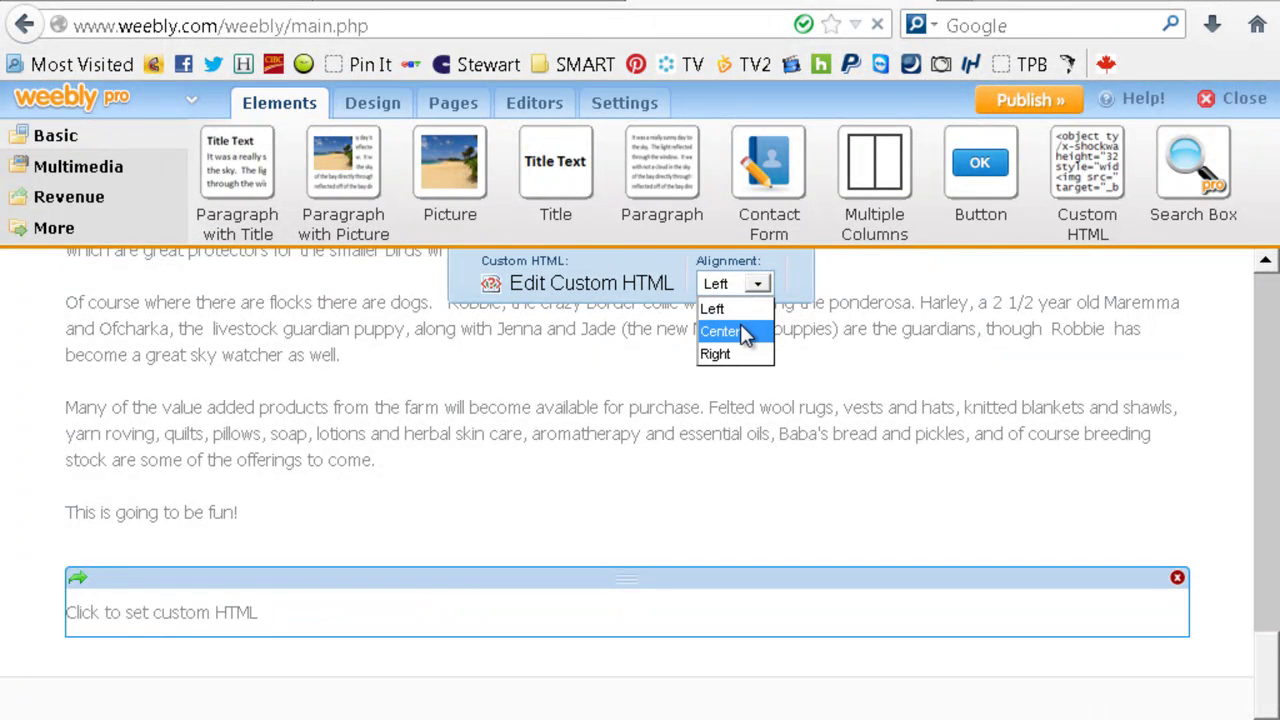
pyautogui.click(743, 330)
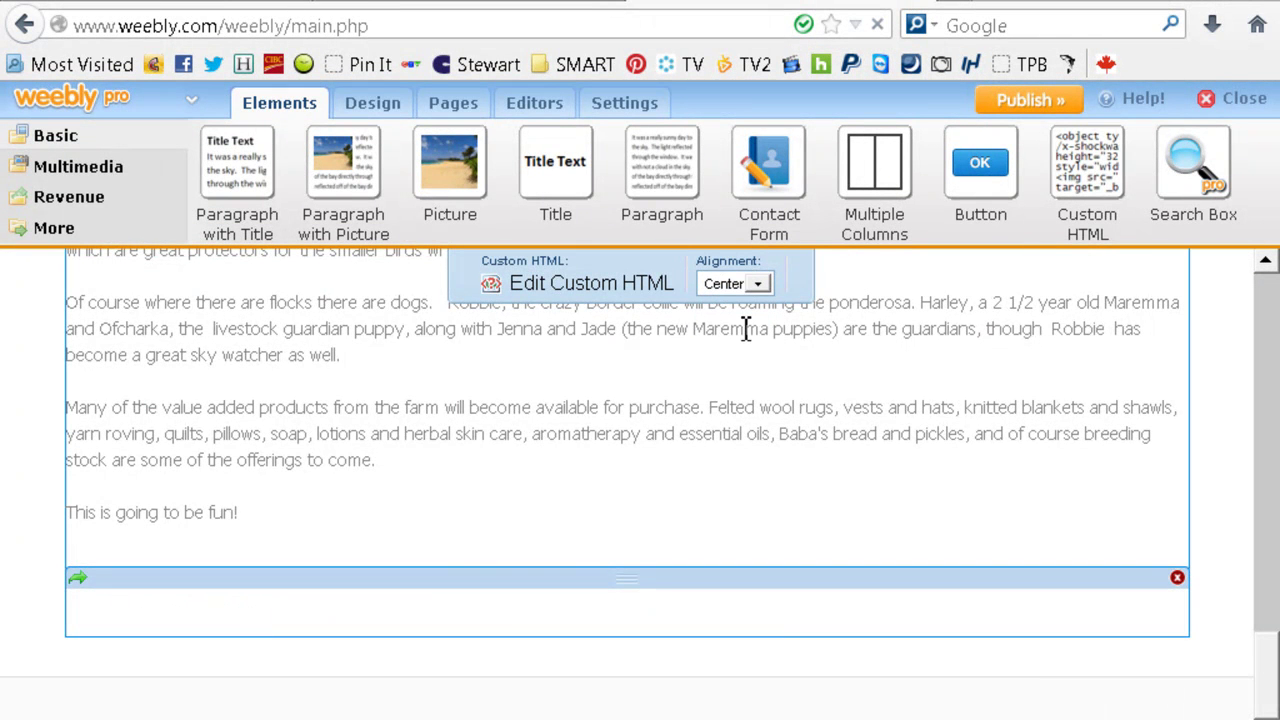
pyautogui.click(326, 495)
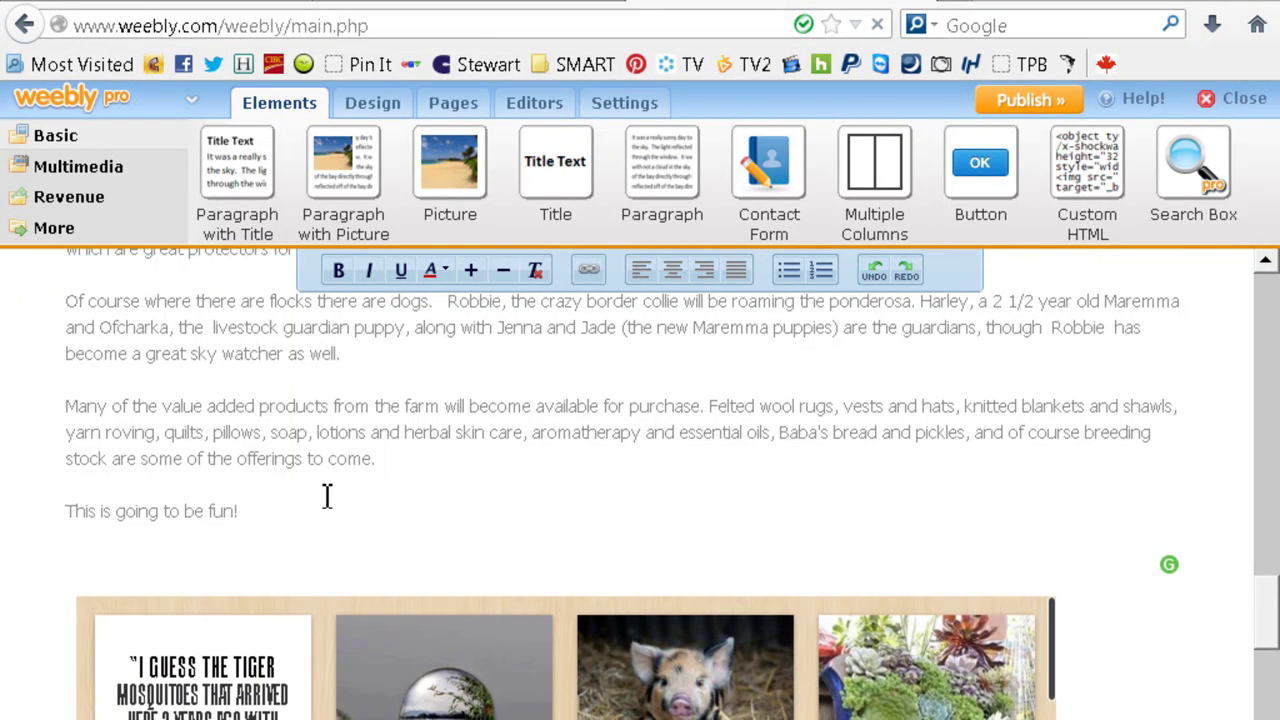
# Scroll down the Home page and left-align the text block.
pyautogui.scroll(-3, 326, 500)
pyautogui.scroll(-5, 322, 500)
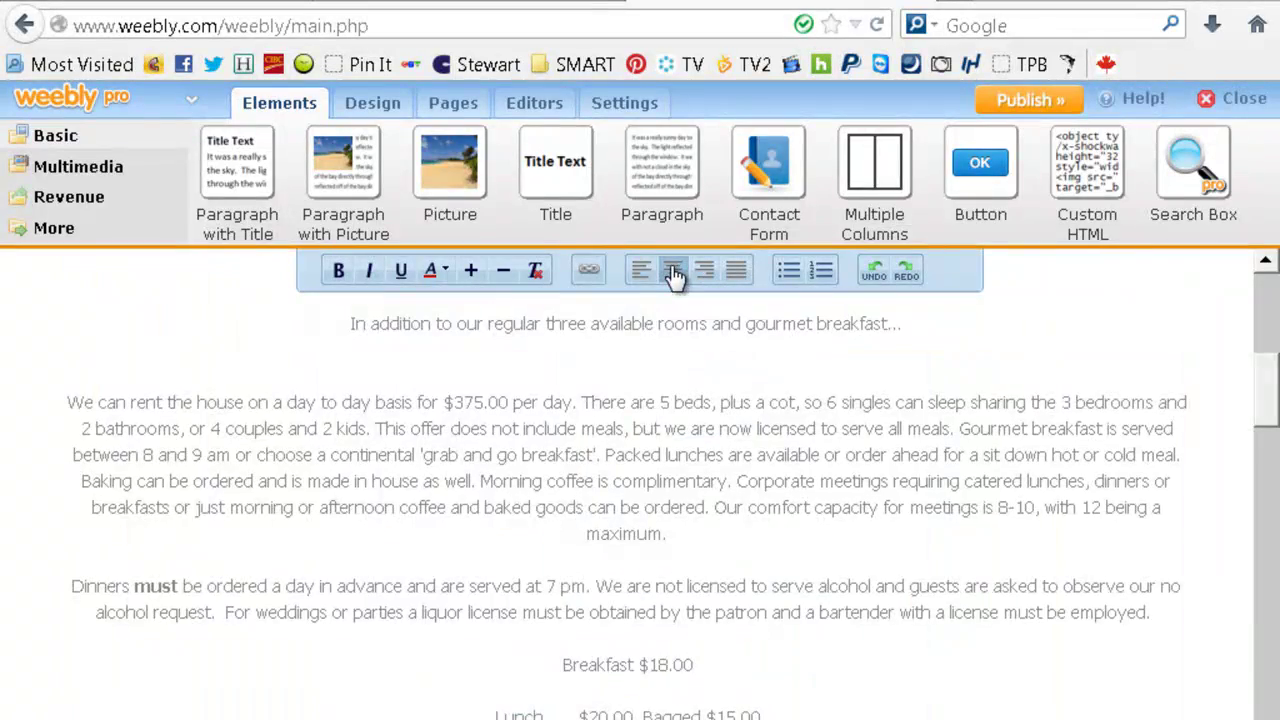
pyautogui.scroll(-15, 463, 450)
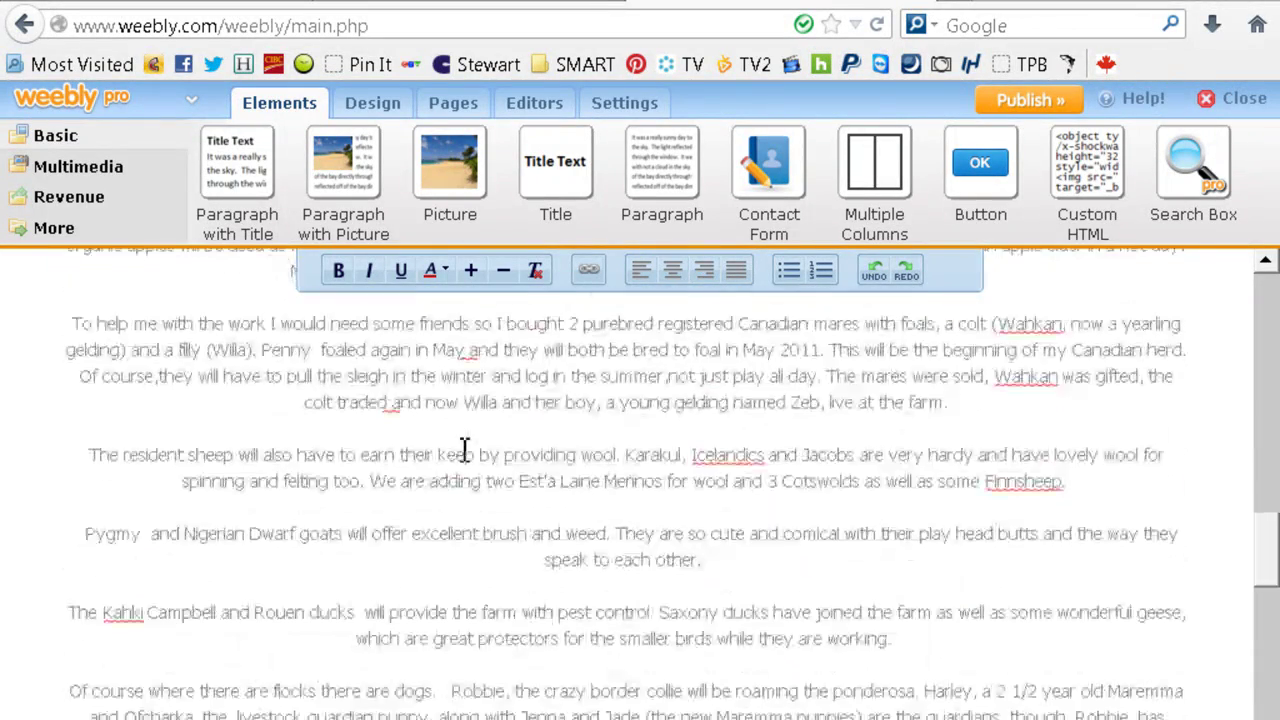
pyautogui.scroll(-3, 463, 455)
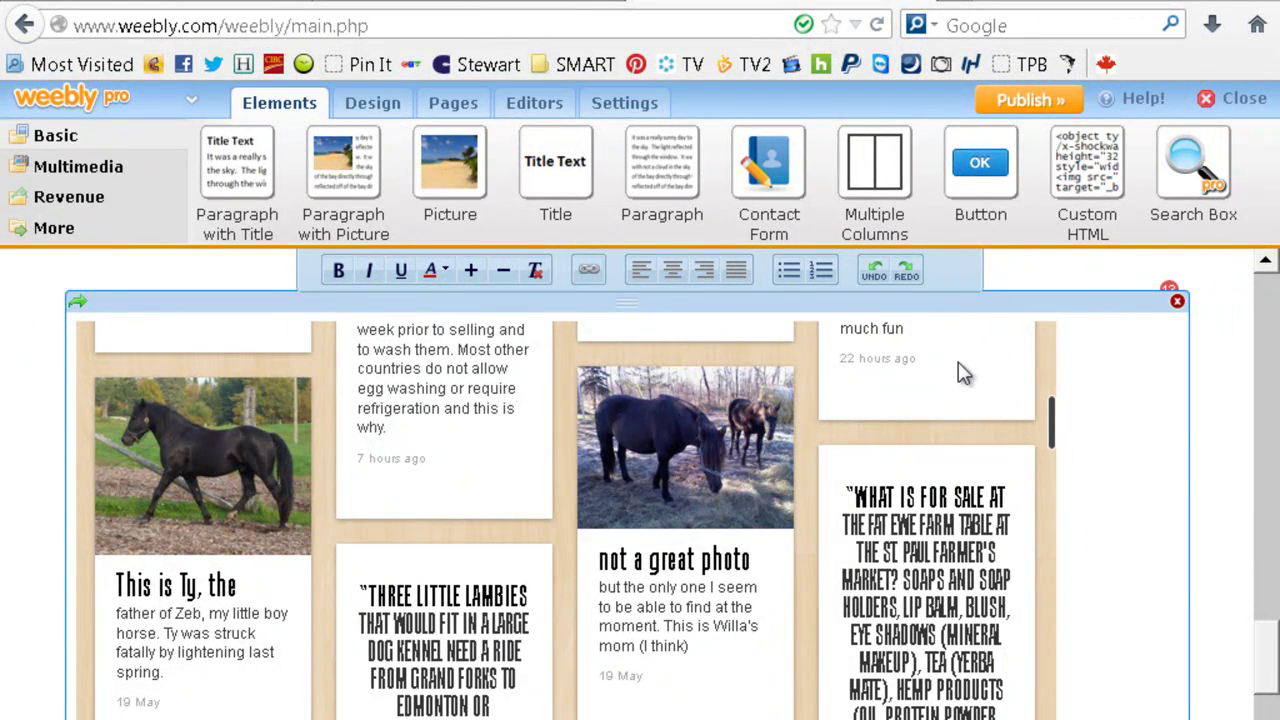
pyautogui.scroll(-15, 781, 491)
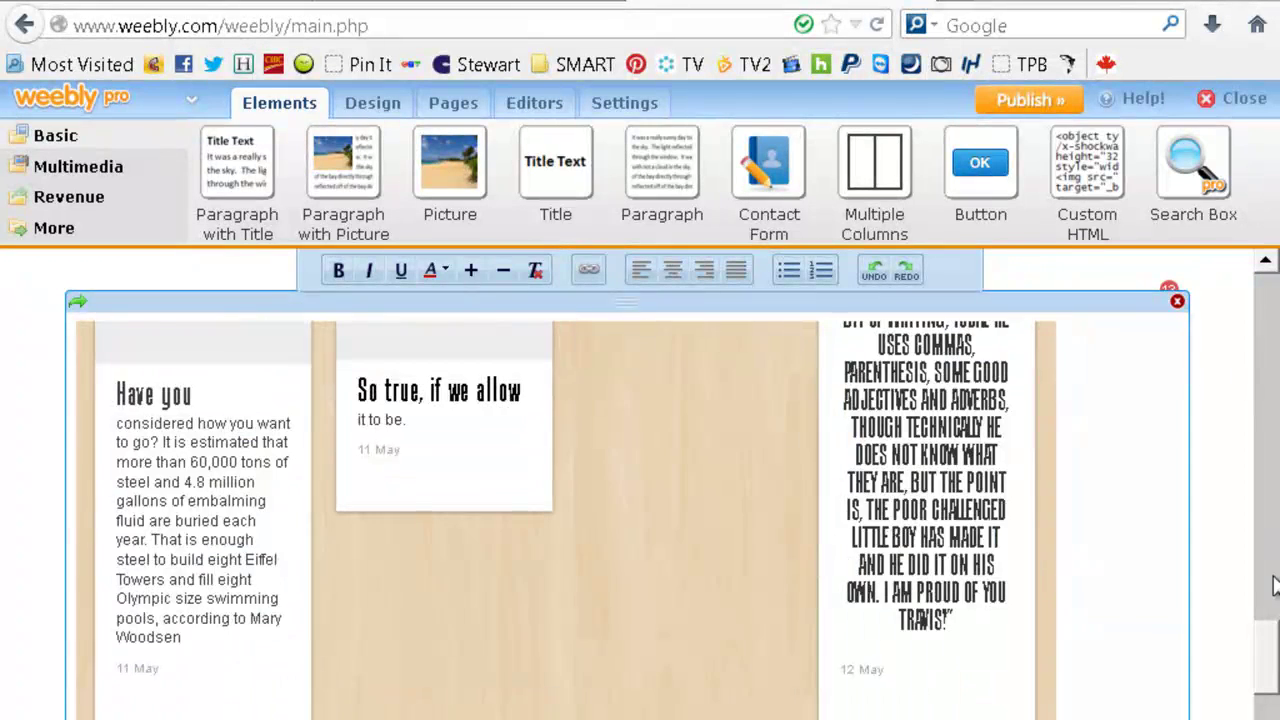
pyautogui.scroll(-3, 1275, 700)
pyautogui.scroll(-2, 1275, 700)
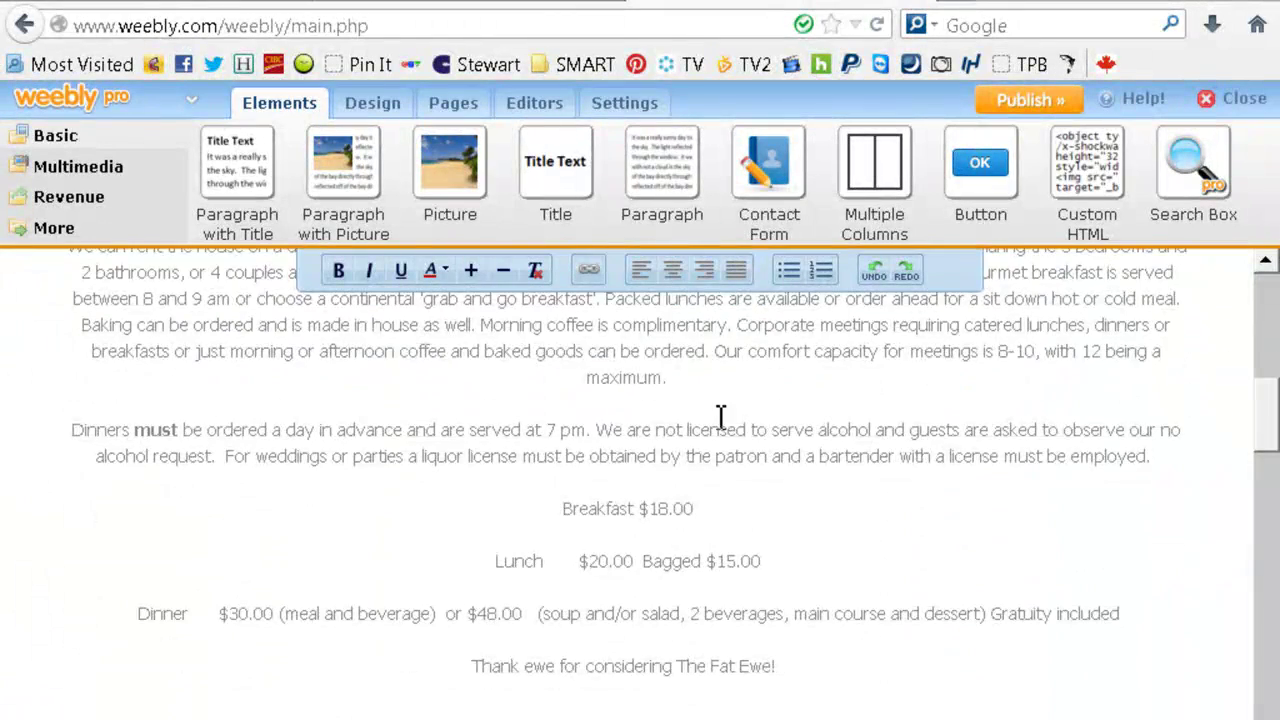
pyautogui.click(641, 270)
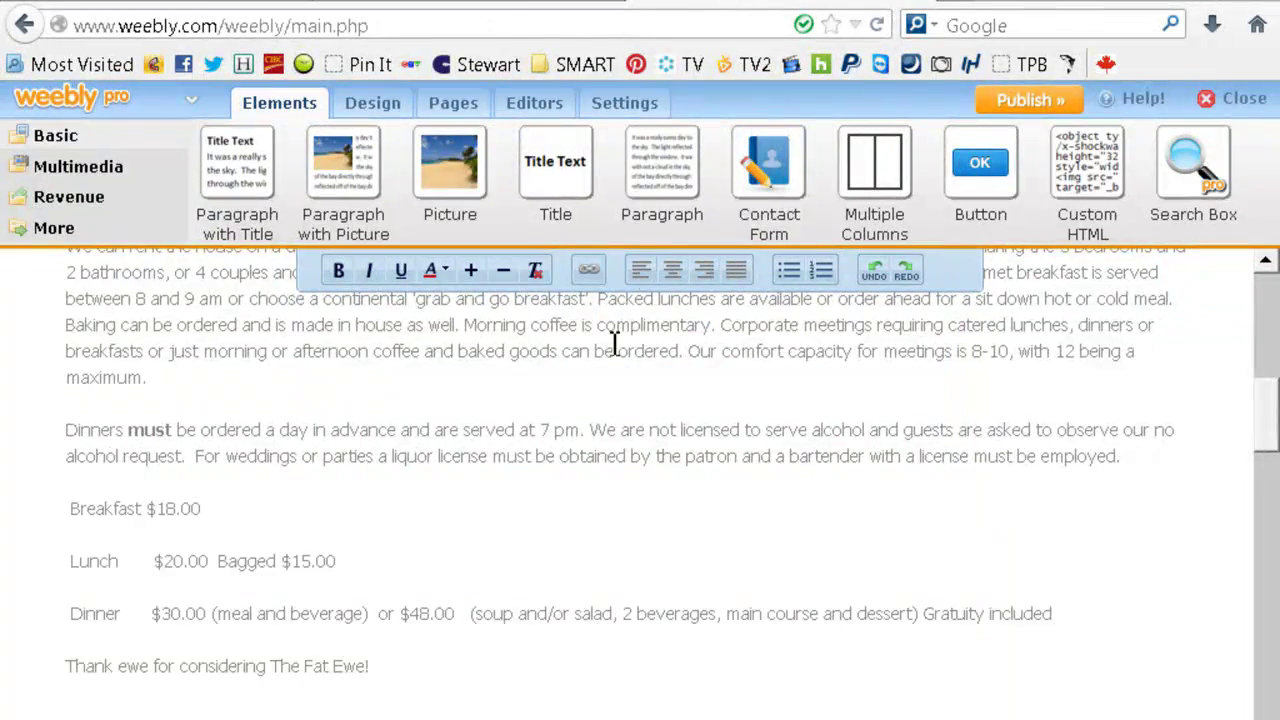
# Delete the embedded feed board element and go to Manage Pages.
pyautogui.scroll(-15, 562, 470)
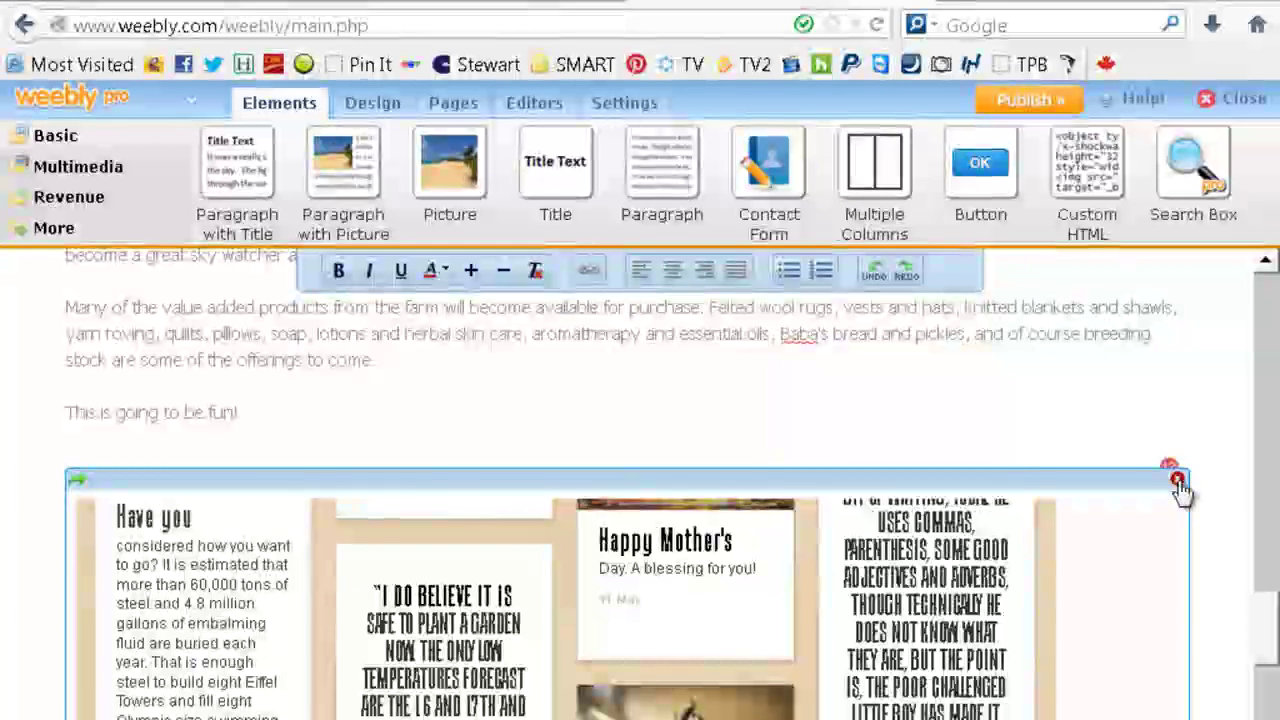
pyautogui.click(1178, 480)
pyautogui.click(590, 516)
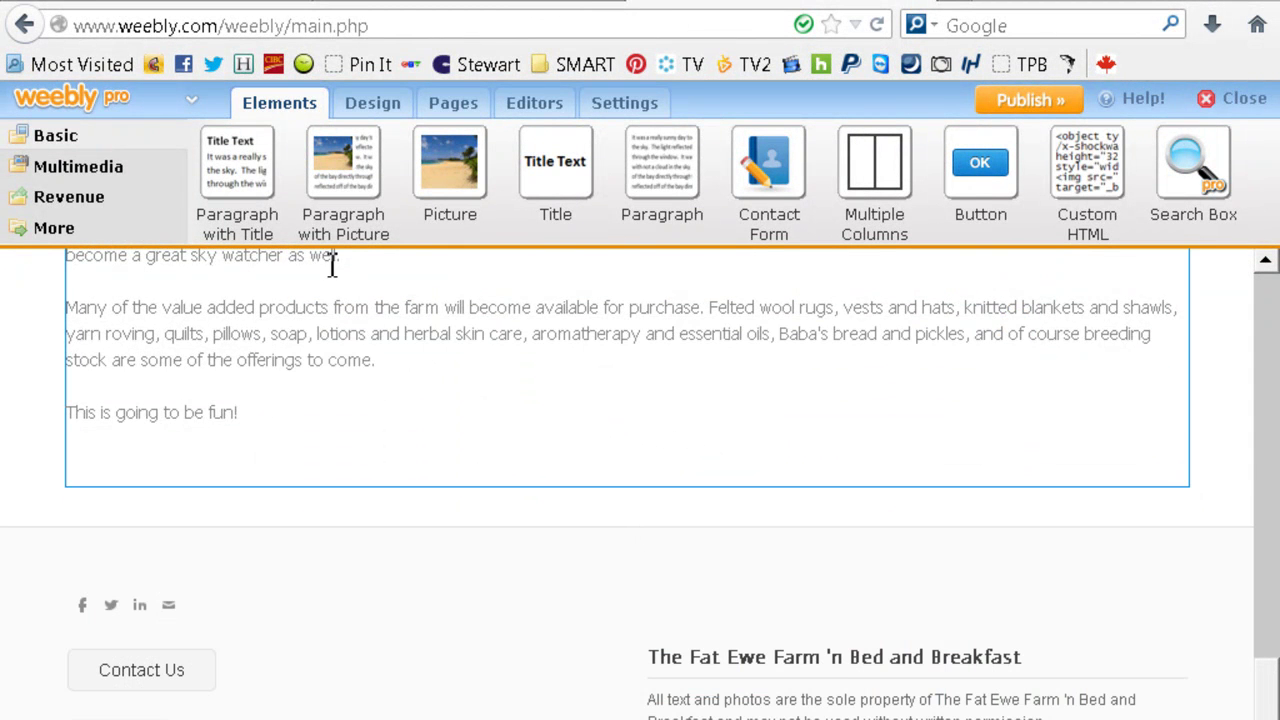
pyautogui.click(455, 105)
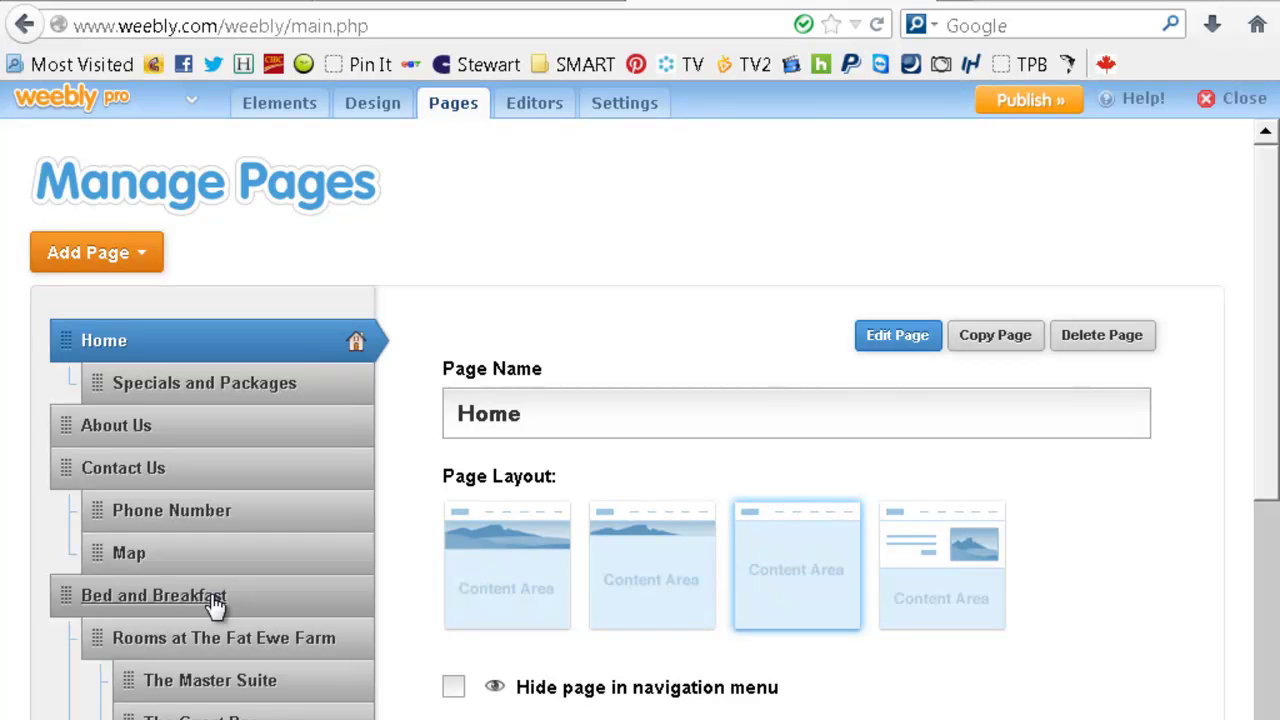
# Open the Contact Us page in the Weebly editor.
pyautogui.click(160, 478)
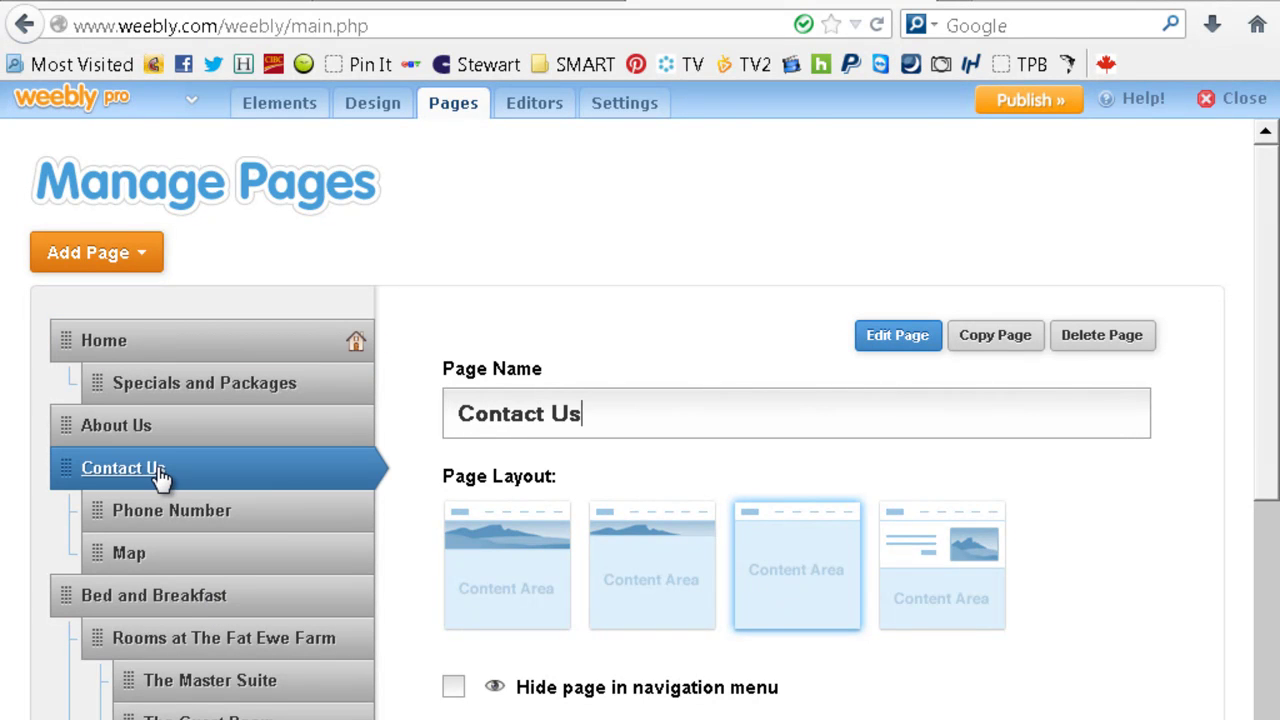
pyautogui.click(918, 338)
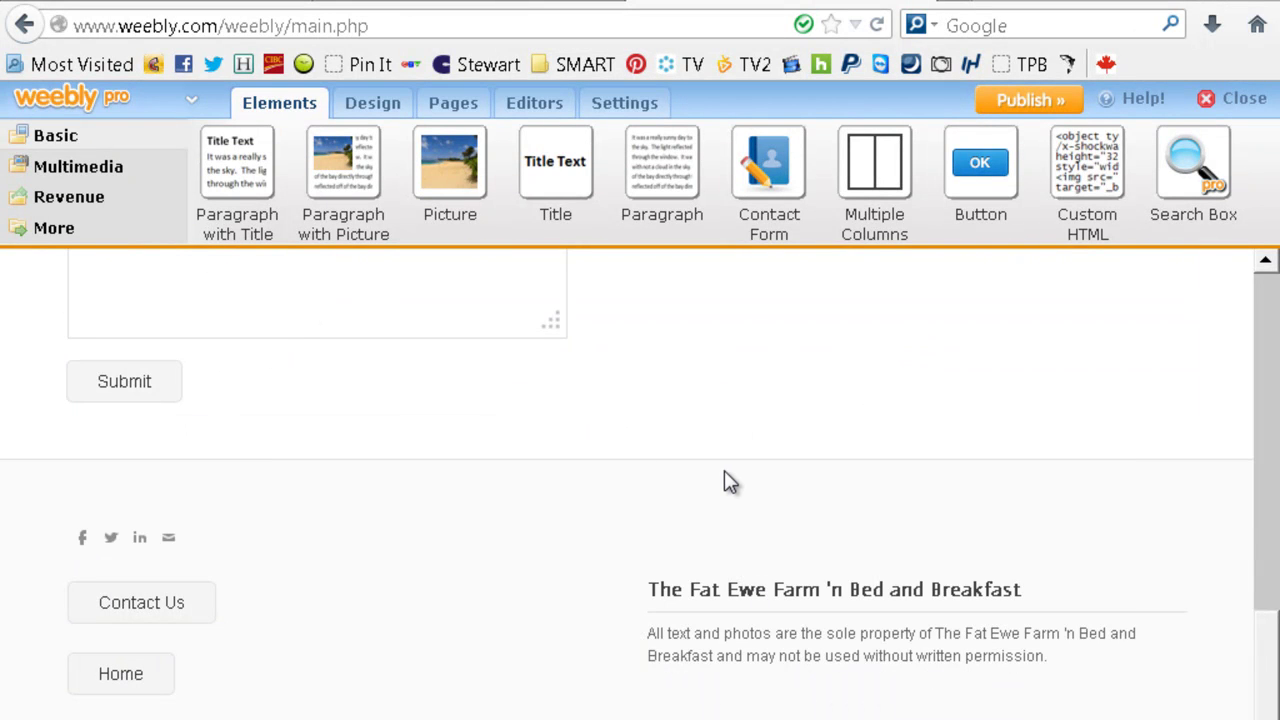
pyautogui.scroll(10, 724, 470)
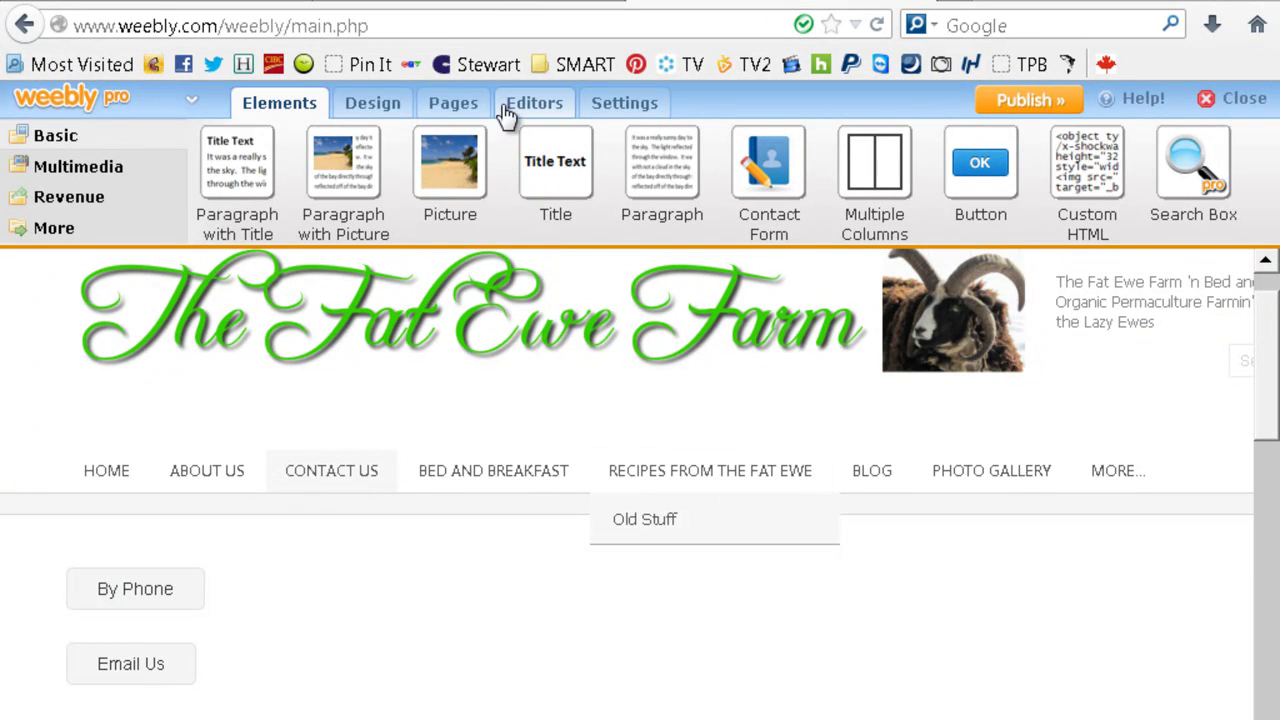
# Return to Manage Pages and select the About Us page.
pyautogui.click(474, 113)
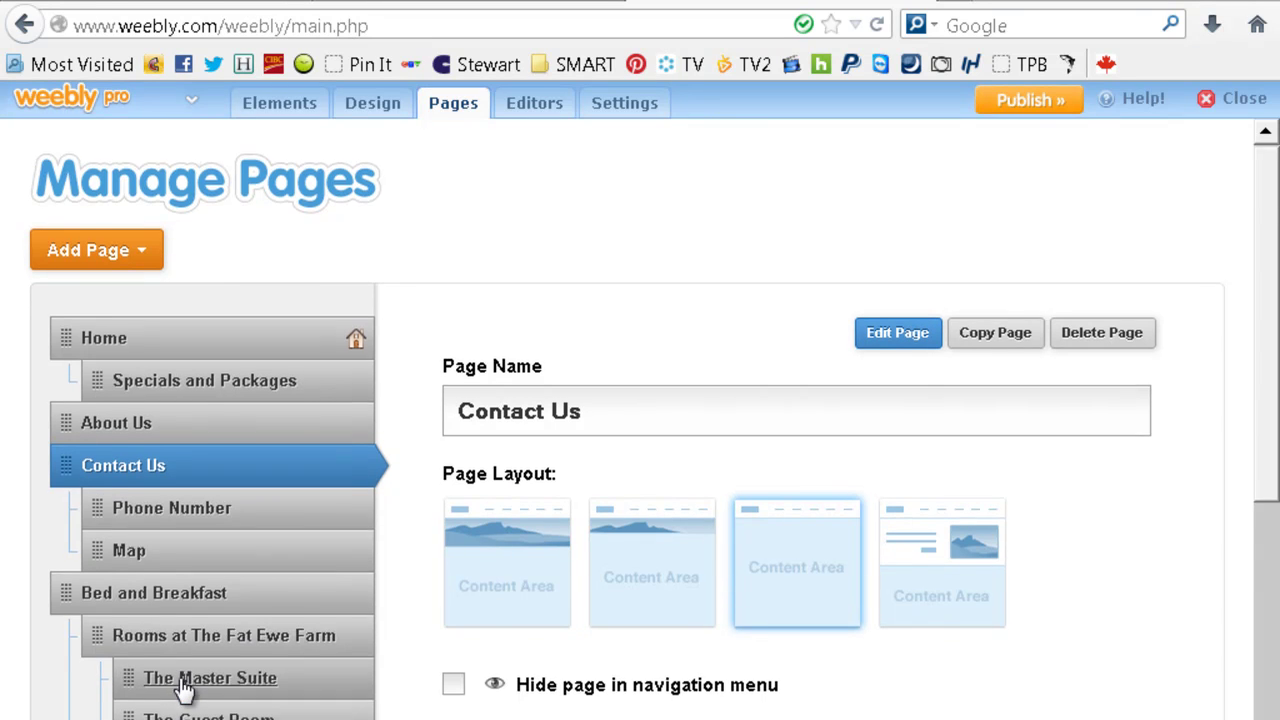
pyautogui.scroll(-3, 183, 688)
pyautogui.scroll(-2, 183, 688)
pyautogui.scroll(-6, 183, 688)
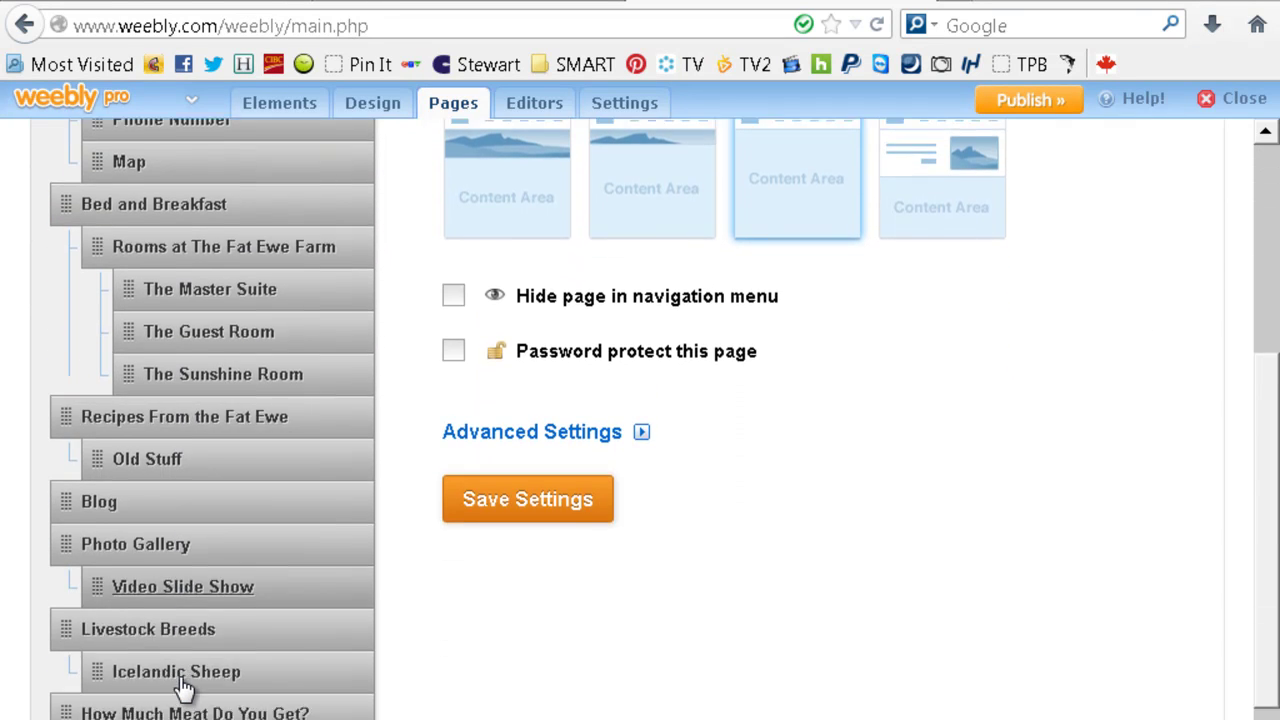
pyautogui.scroll(9, 181, 688)
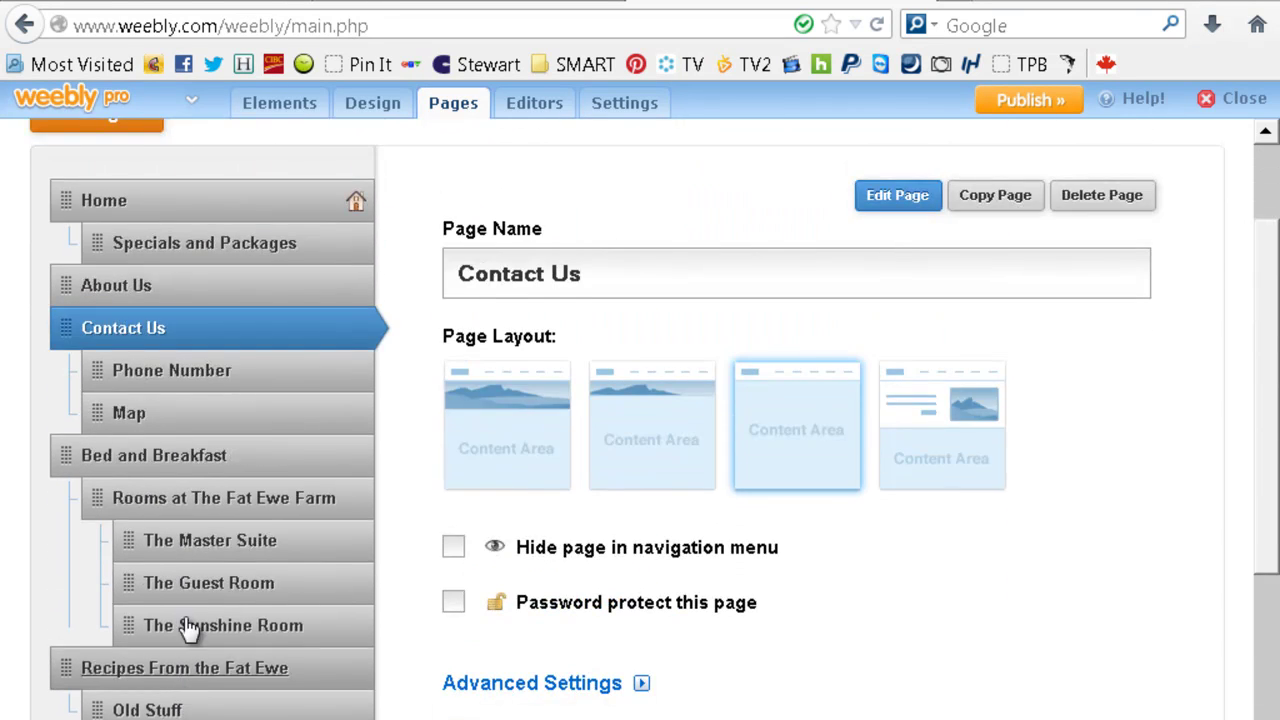
pyautogui.click(165, 291)
# Open the About Us page in Weebly's editor and scroll to the One Woman's Dream section.
pyautogui.click(897, 197)
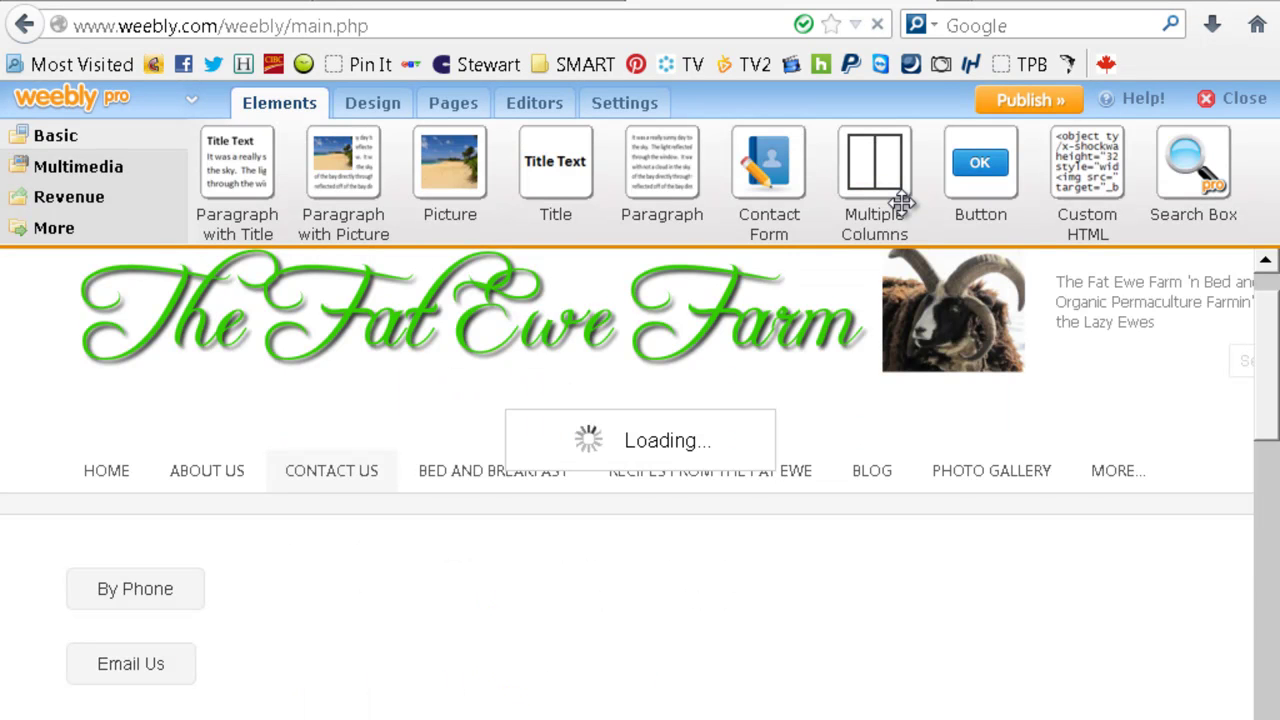
pyautogui.moveTo(667, 563)
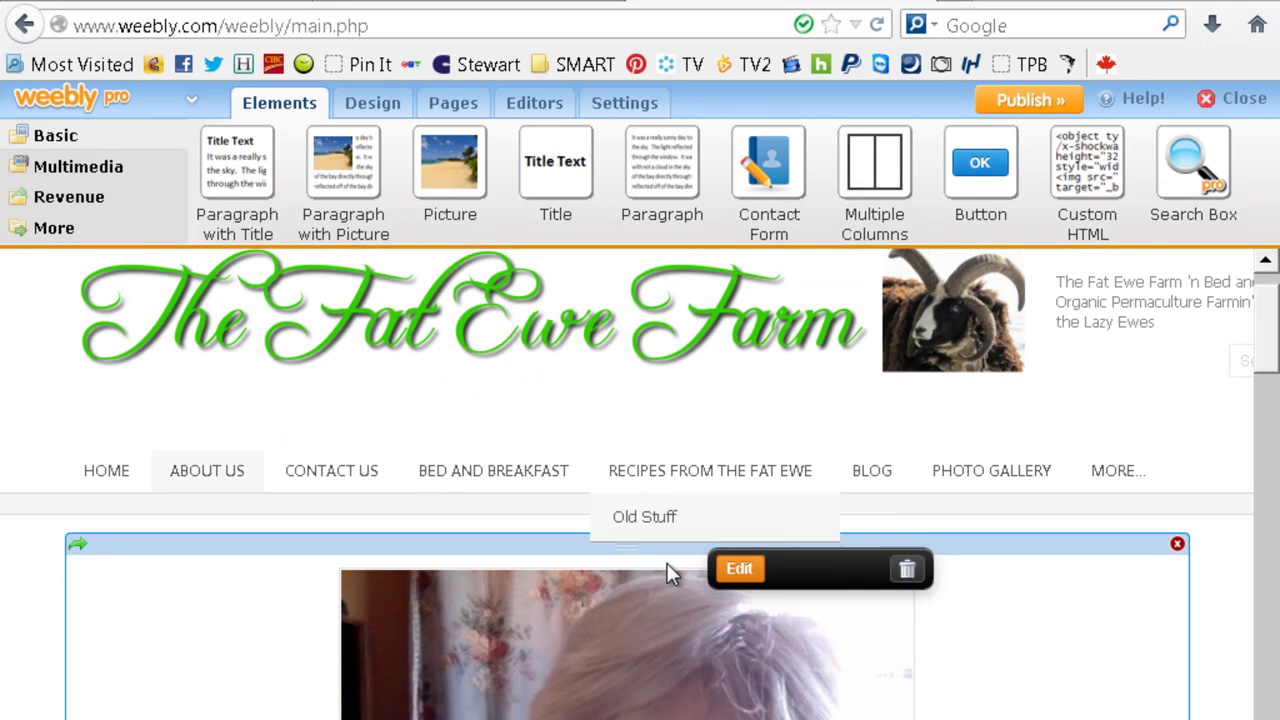
pyautogui.scroll(-7, 640, 555)
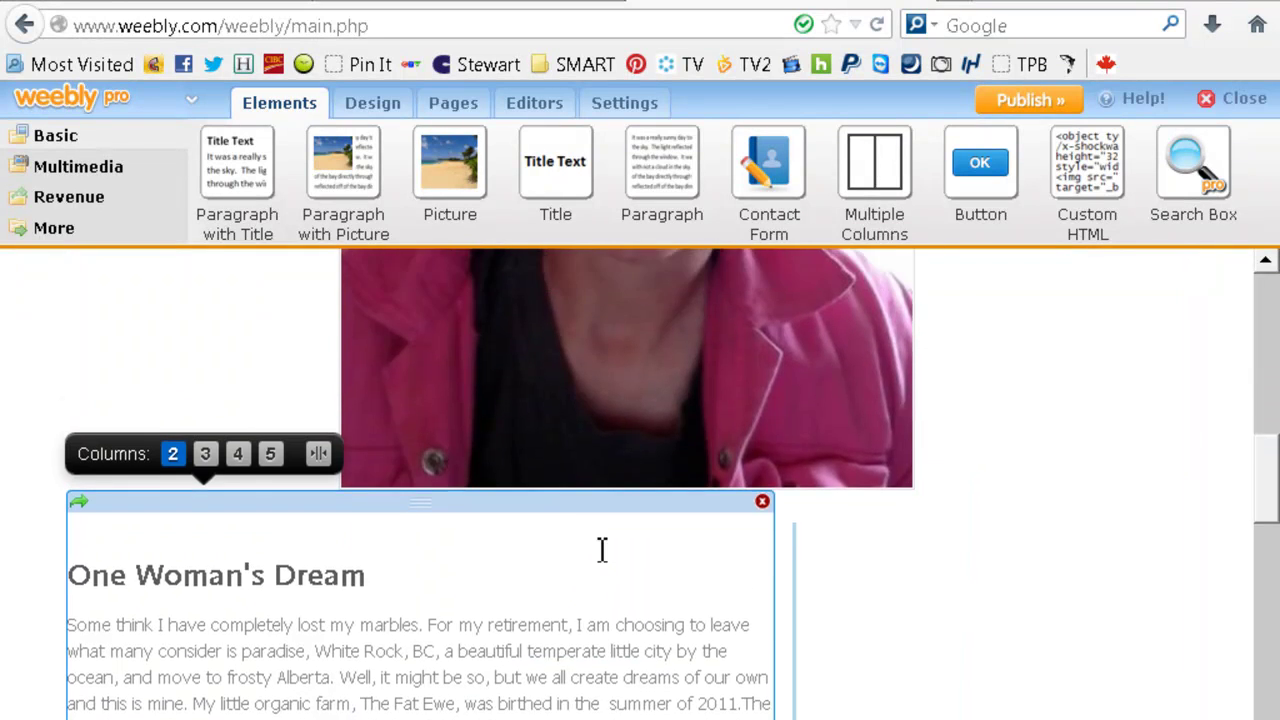
pyautogui.scroll(4, 600, 549)
pyautogui.scroll(2, 596, 545)
pyautogui.scroll(-10, 597, 545)
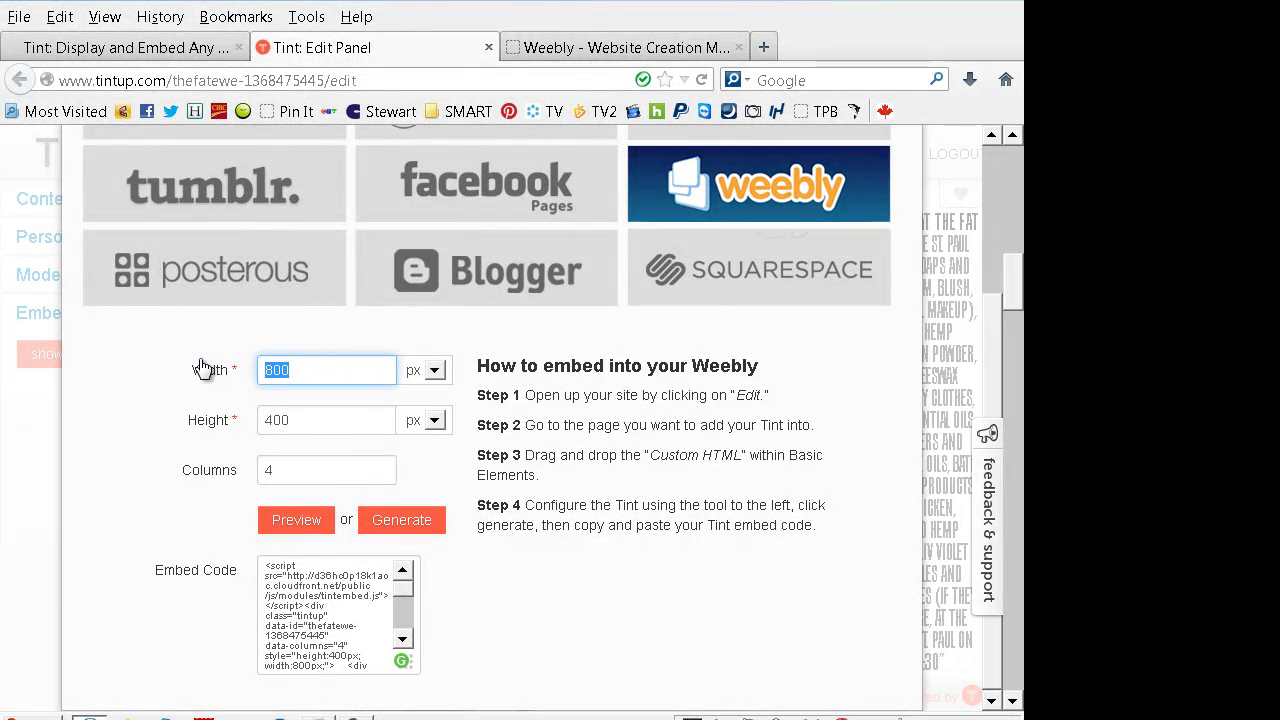
# Set the Tint embed width to 250 px and height to 800 px.
pyautogui.write('250')
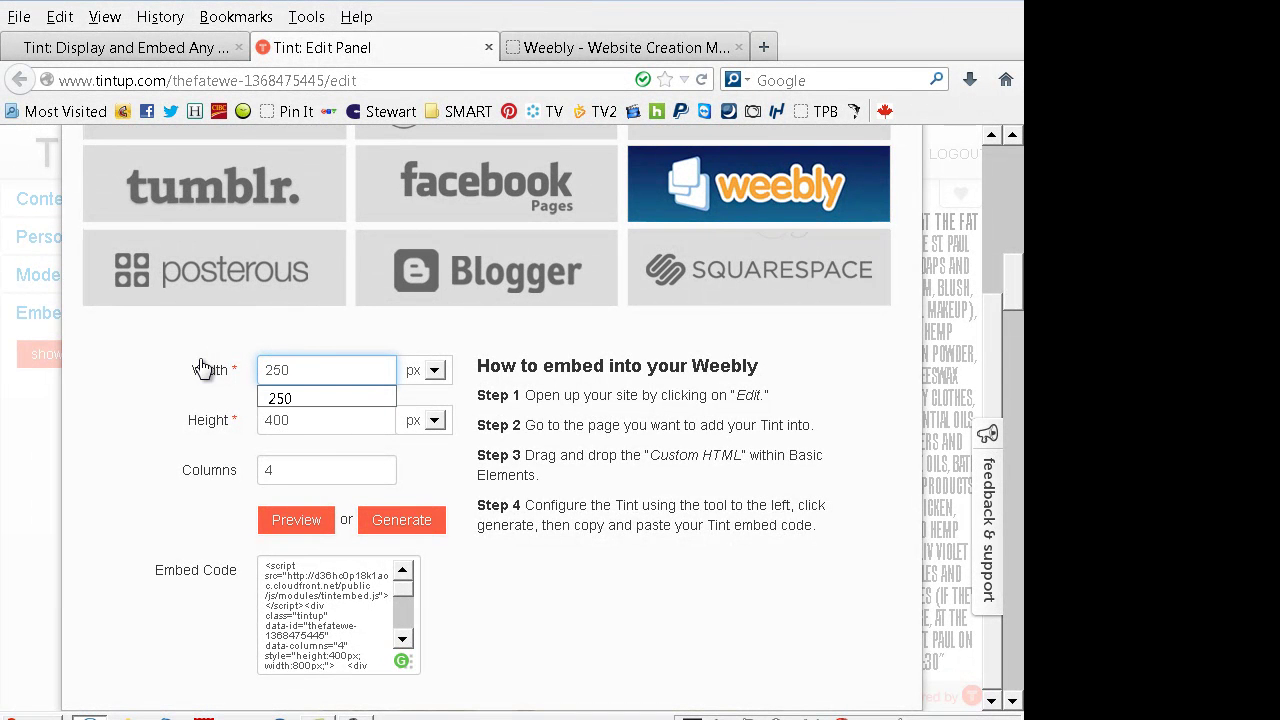
pyautogui.click(301, 401)
pyautogui.press('Tab')
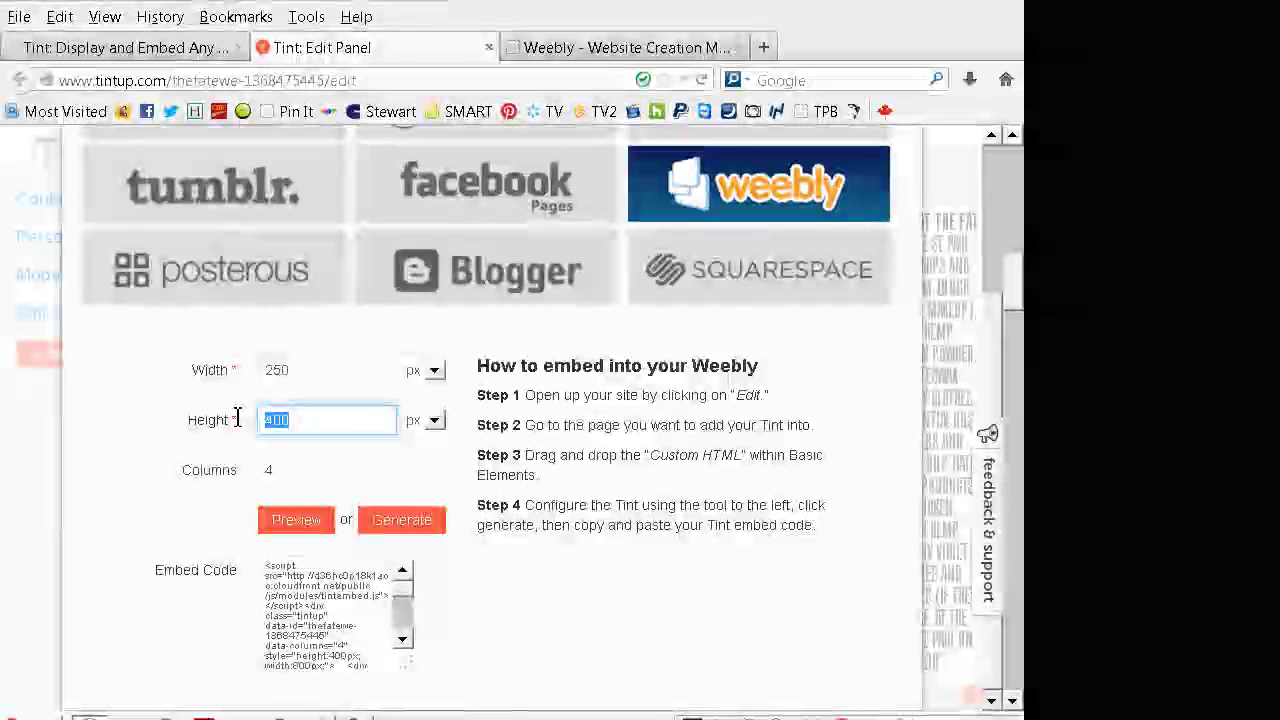
pyautogui.write('8')
pyautogui.press('Down')
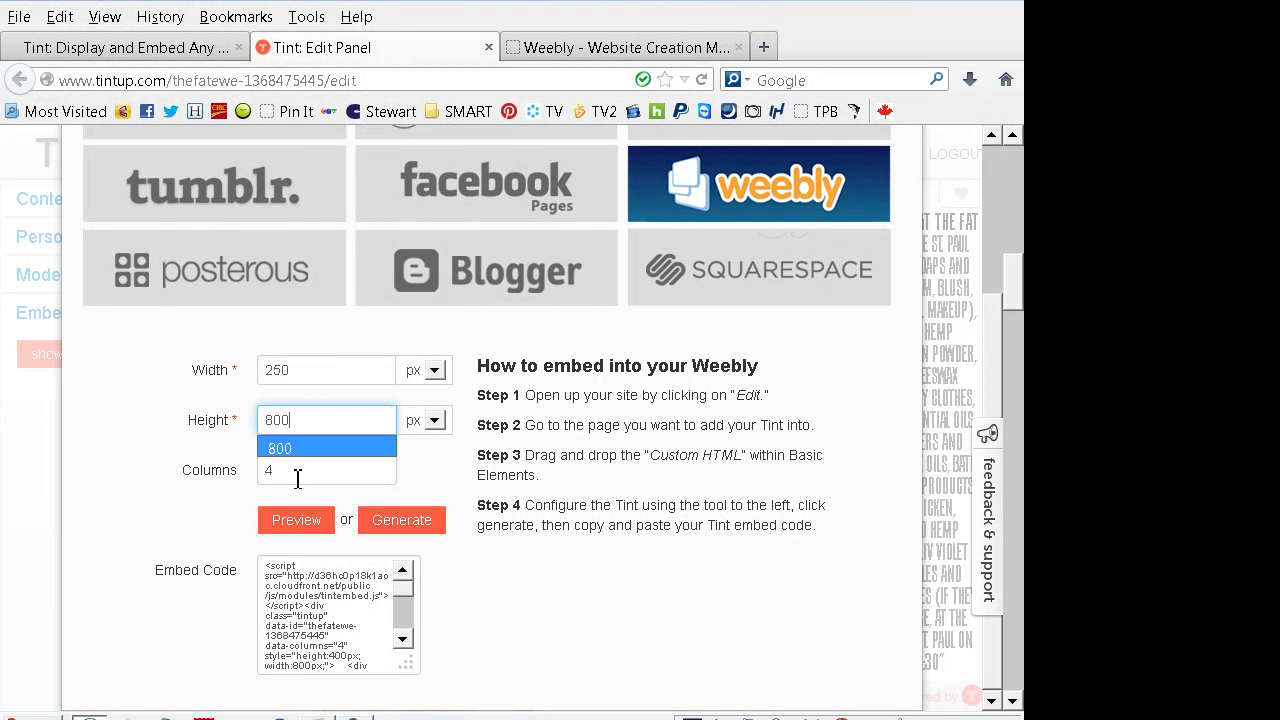
pyautogui.press('Tab')
# Set the column count to 1 and preview the single-column feed, then close the preview.
pyautogui.write('1')
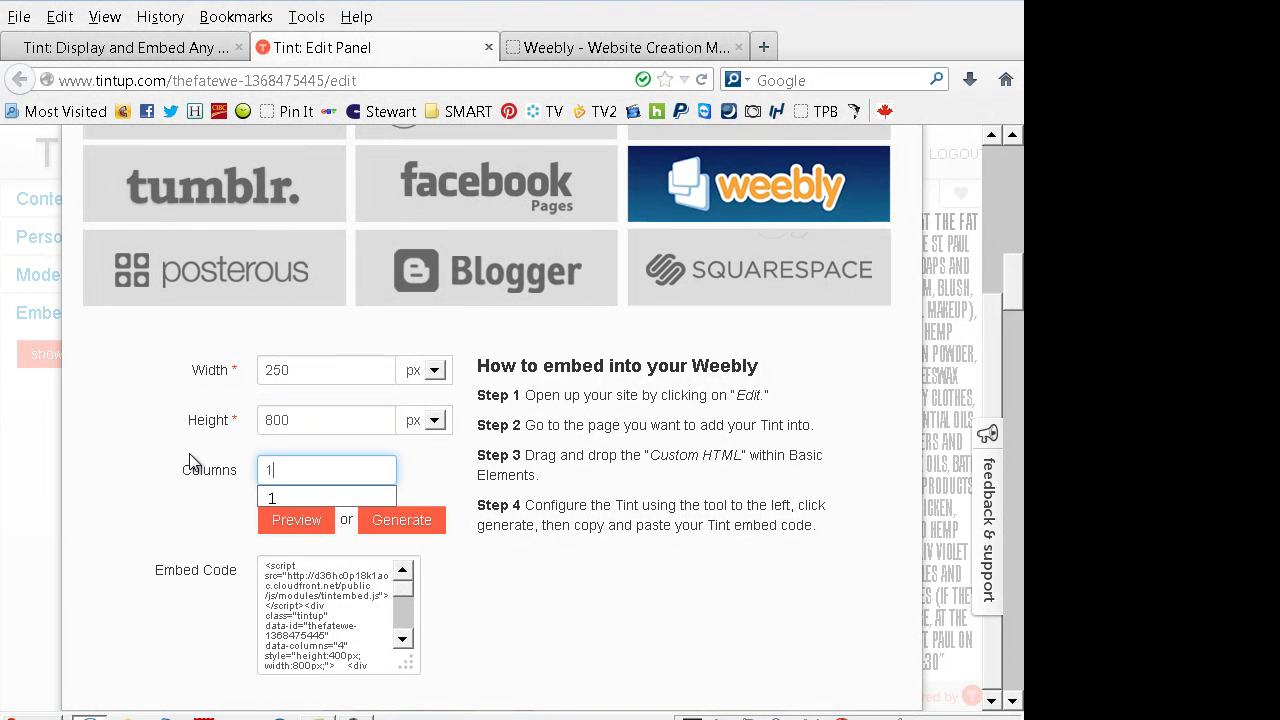
pyautogui.click(268, 495)
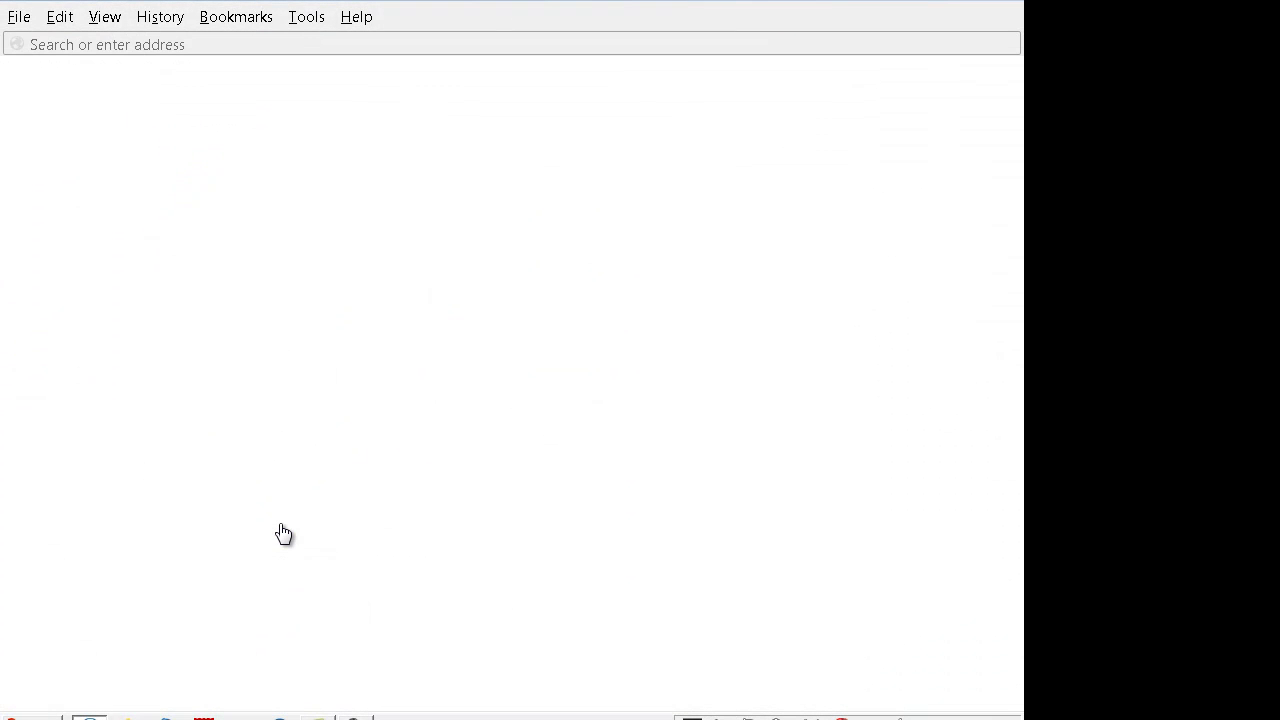
pyautogui.click(285, 522)
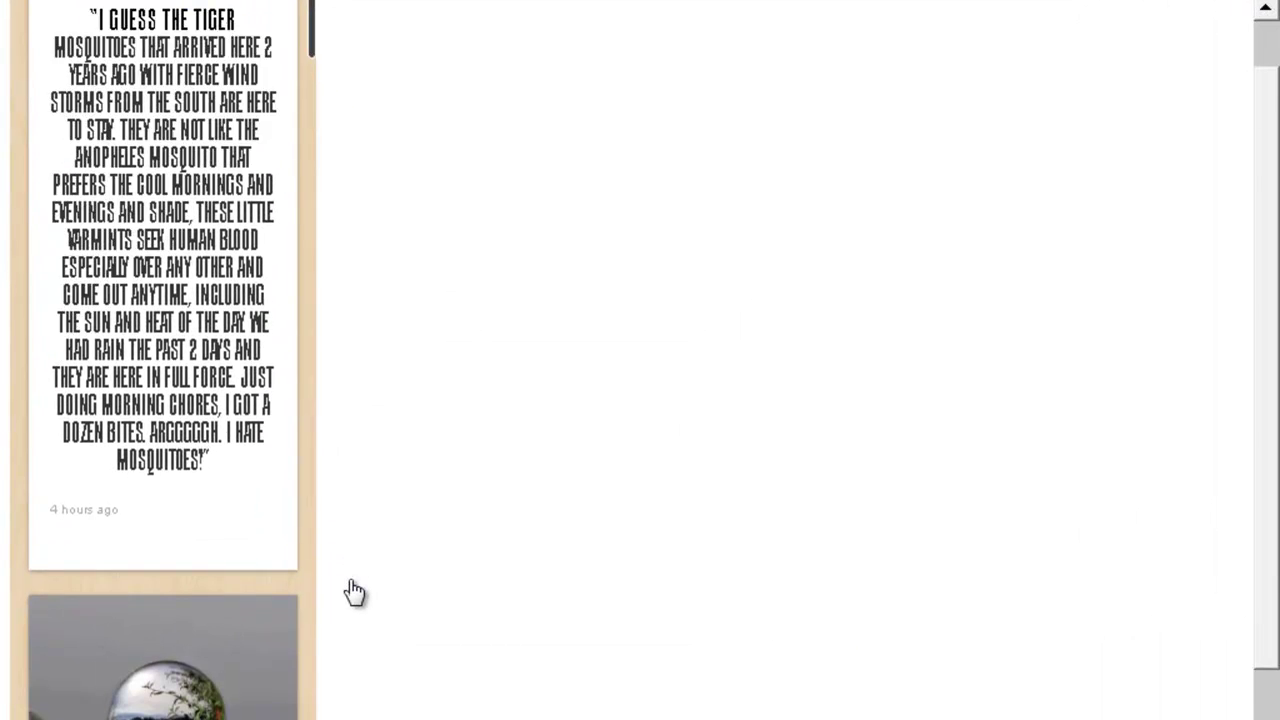
pyautogui.scroll(-3, 355, 592)
pyautogui.scroll(3, 355, 592)
pyautogui.scroll(-3, 355, 592)
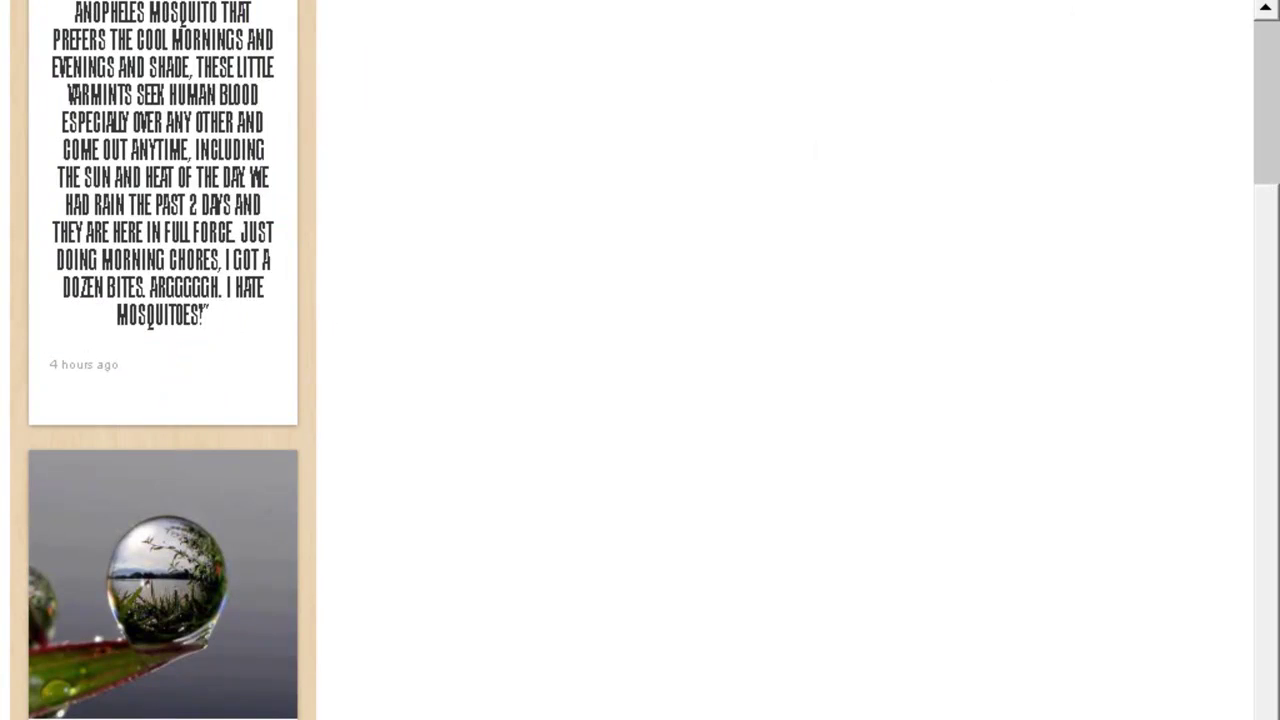
pyautogui.hotkey('ctrl', 'w')
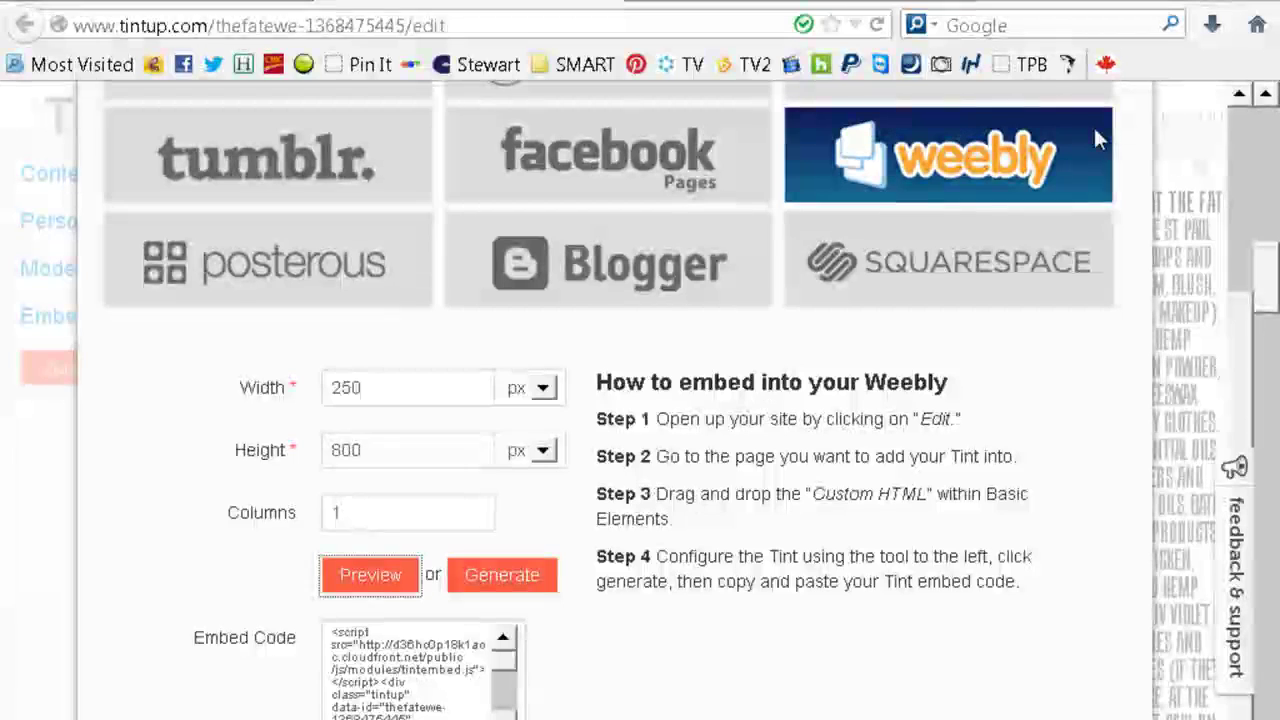
# Generate the embed code for the 250 × 800 px single-column feed and copy it.
pyautogui.click(538, 592)
pyautogui.click(372, 660)
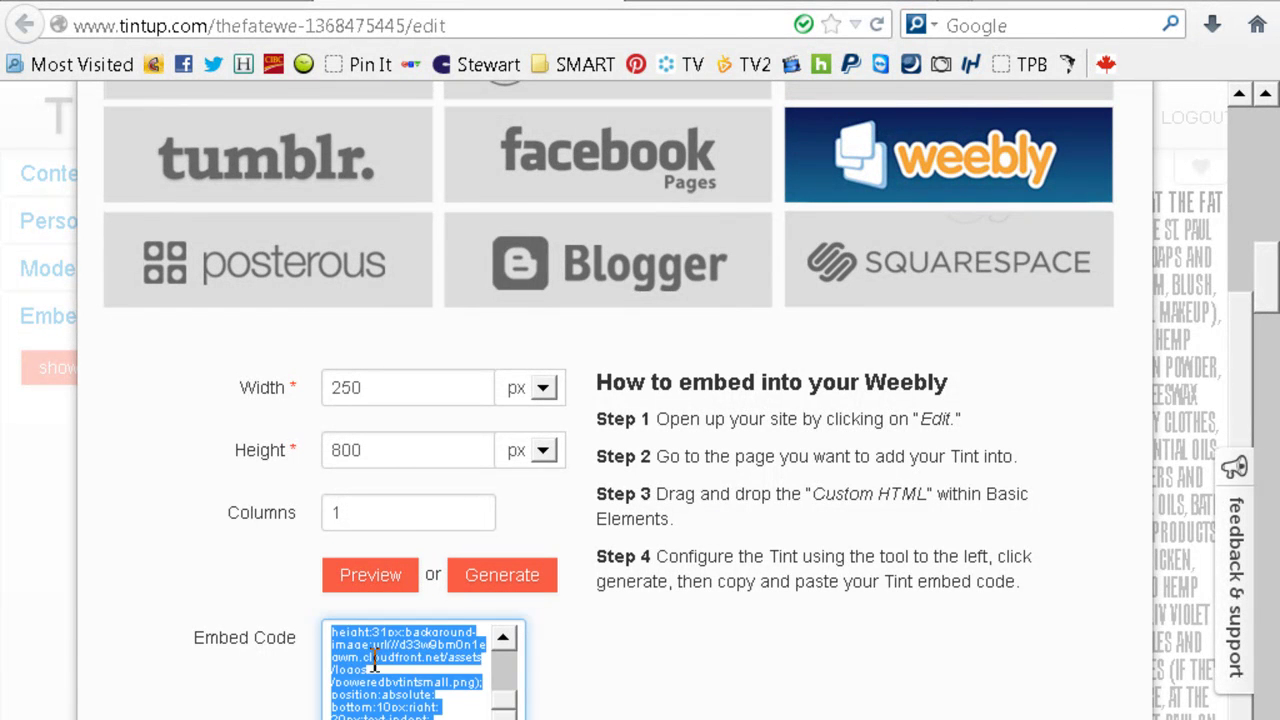
pyautogui.click(388, 680)
pyautogui.click(491, 580)
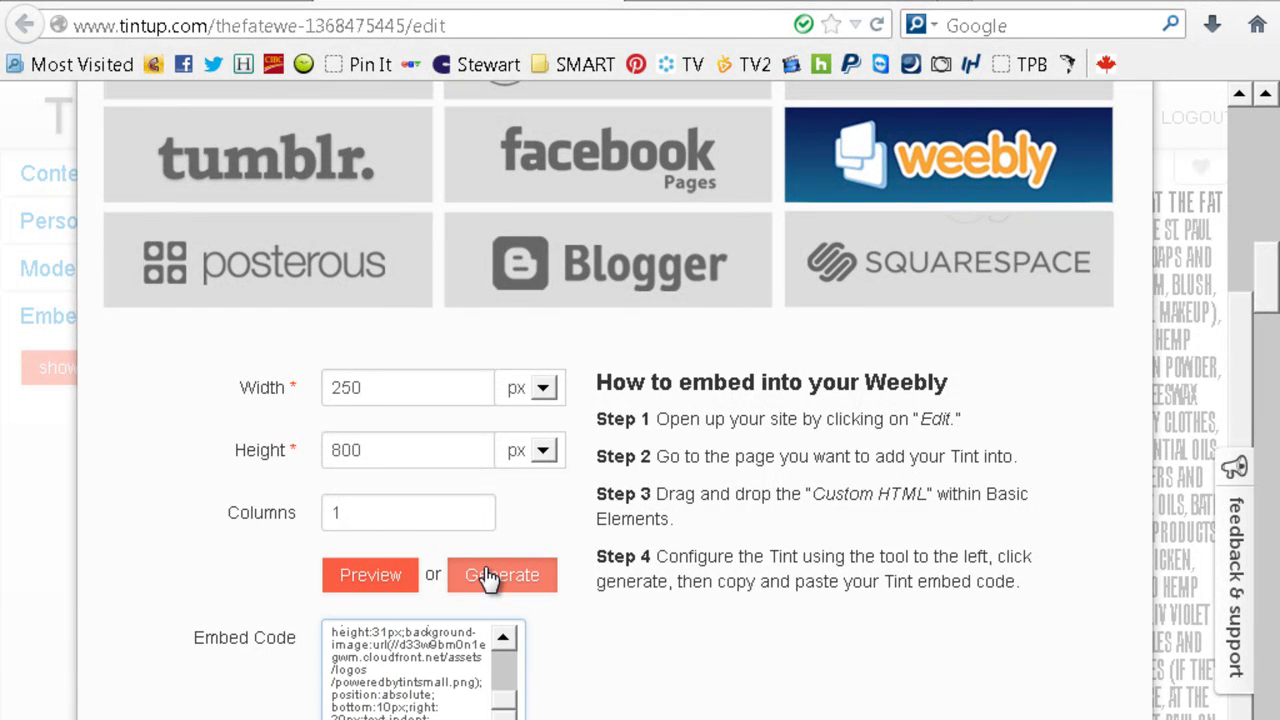
pyautogui.click(390, 655)
pyautogui.rightClick(390, 655)
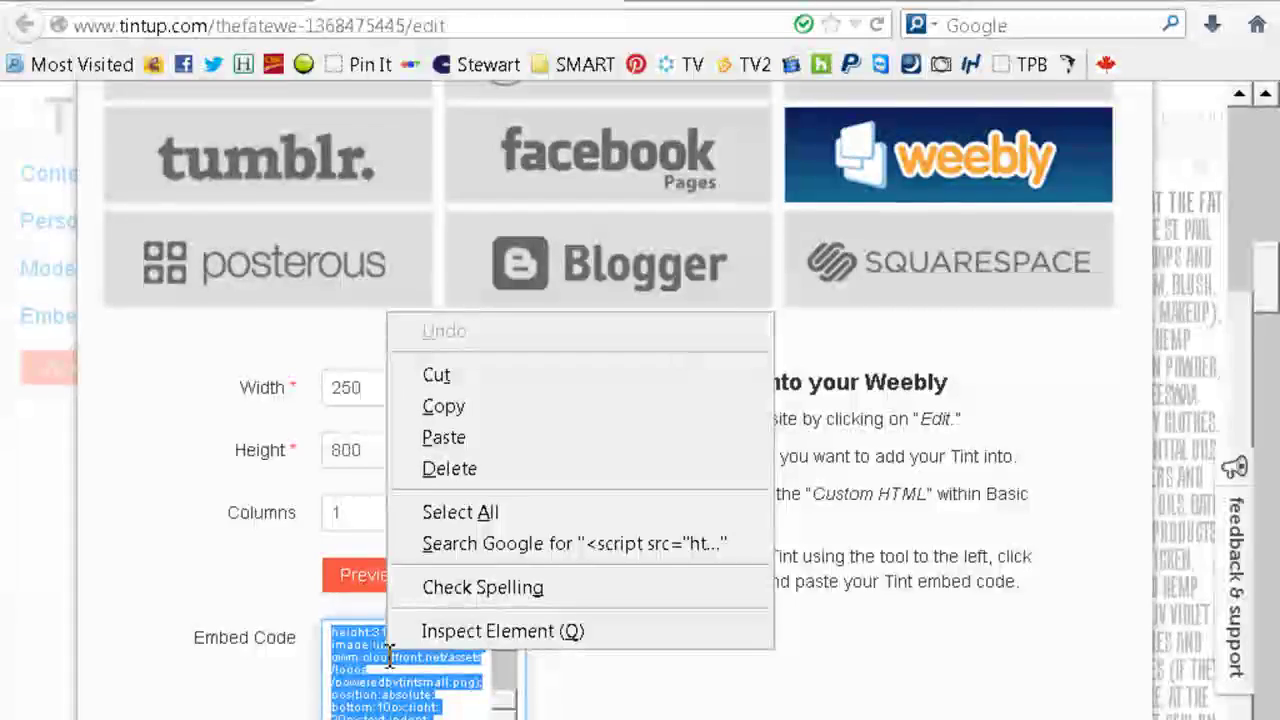
pyautogui.click(449, 416)
# In Weebly, place a Custom HTML box below the One Woman's Dream story text.
pyautogui.click(700, 3)
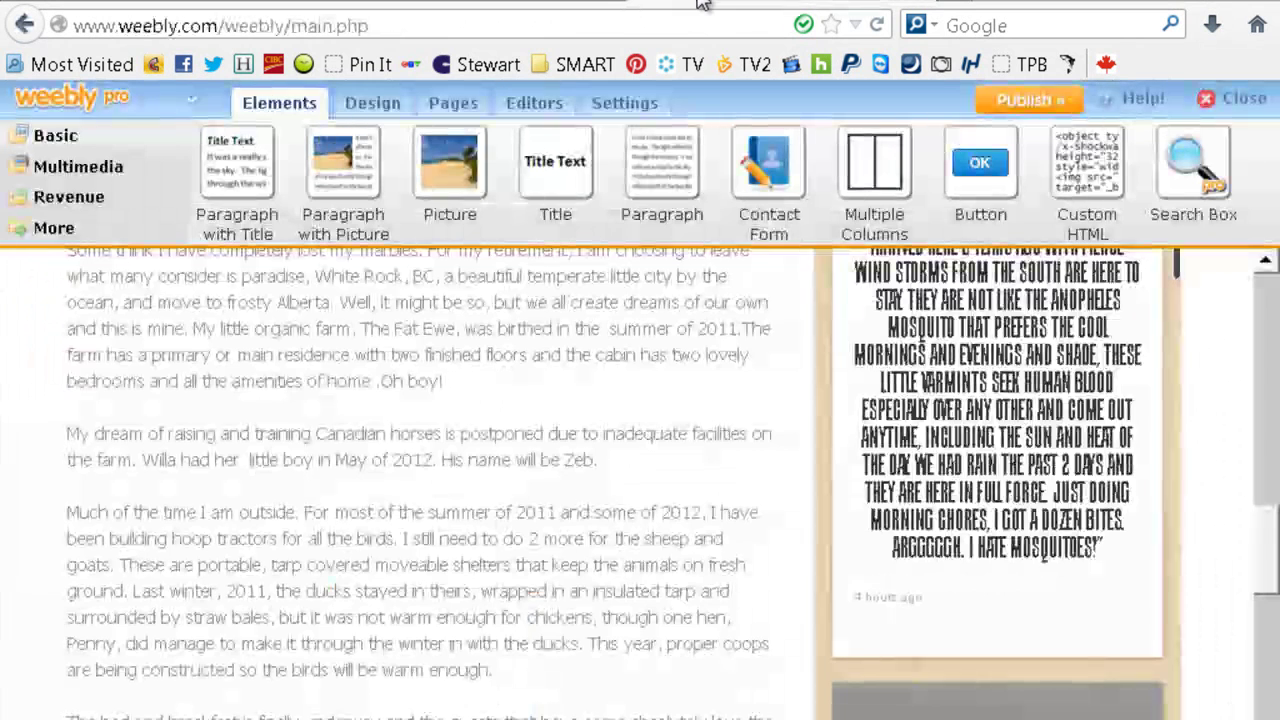
pyautogui.click(1275, 478)
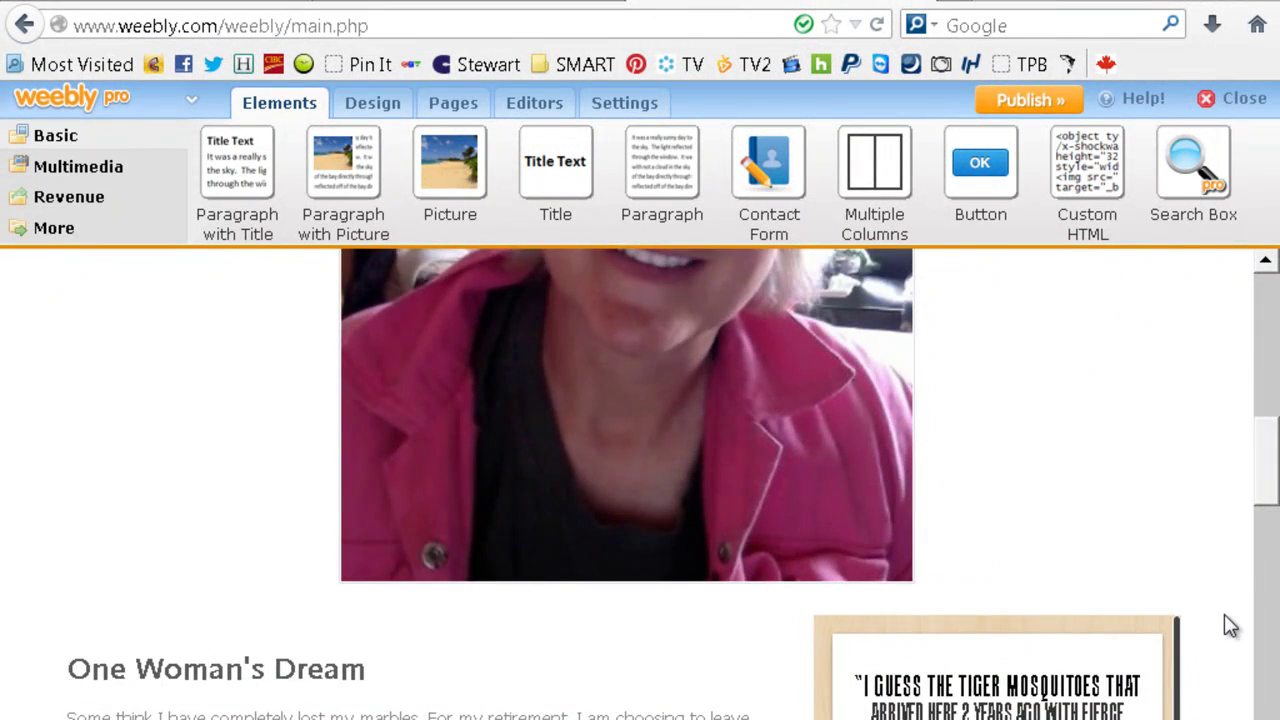
pyautogui.scroll(-15, 1226, 618)
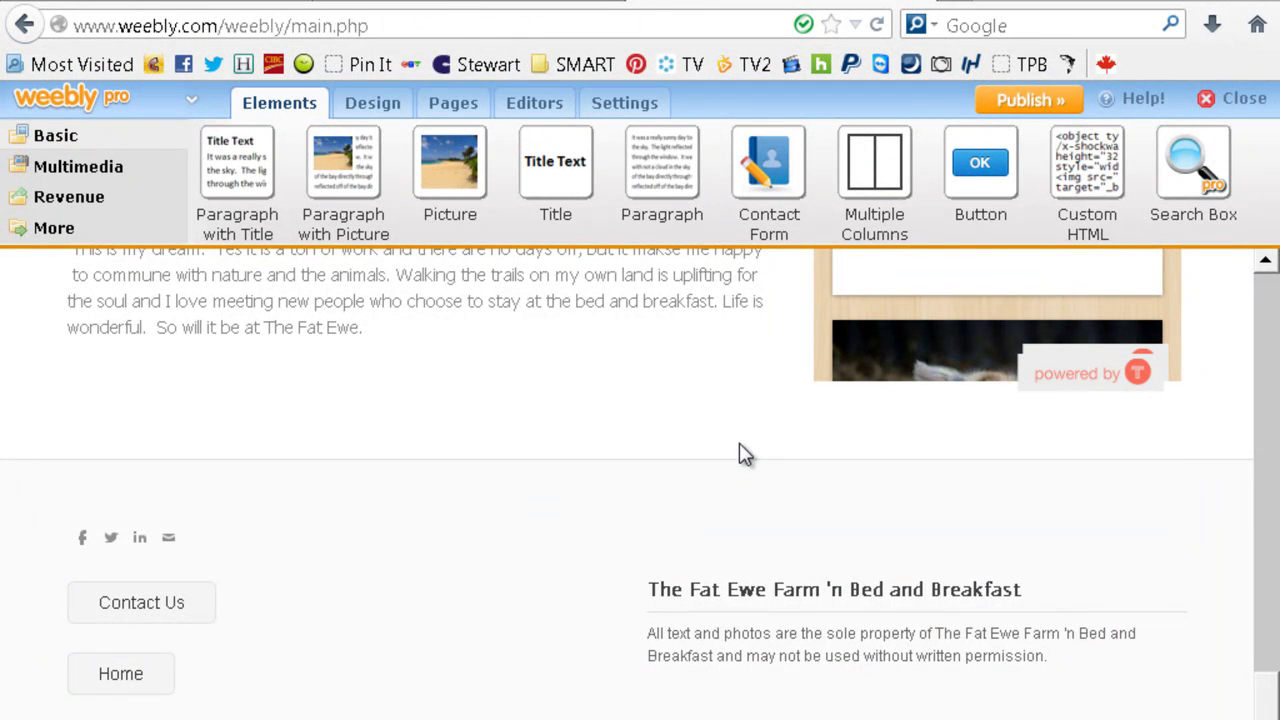
pyautogui.click(56, 232)
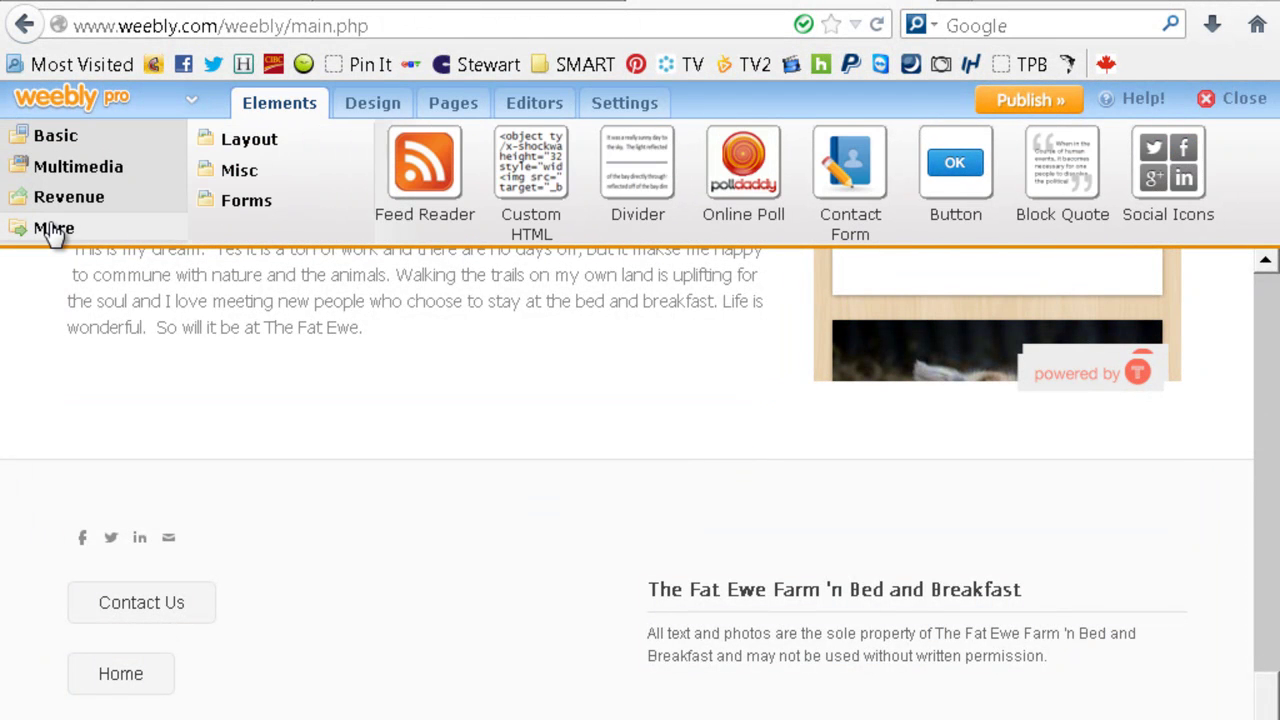
pyautogui.moveTo(537, 180); pyautogui.dragTo(846, 517)
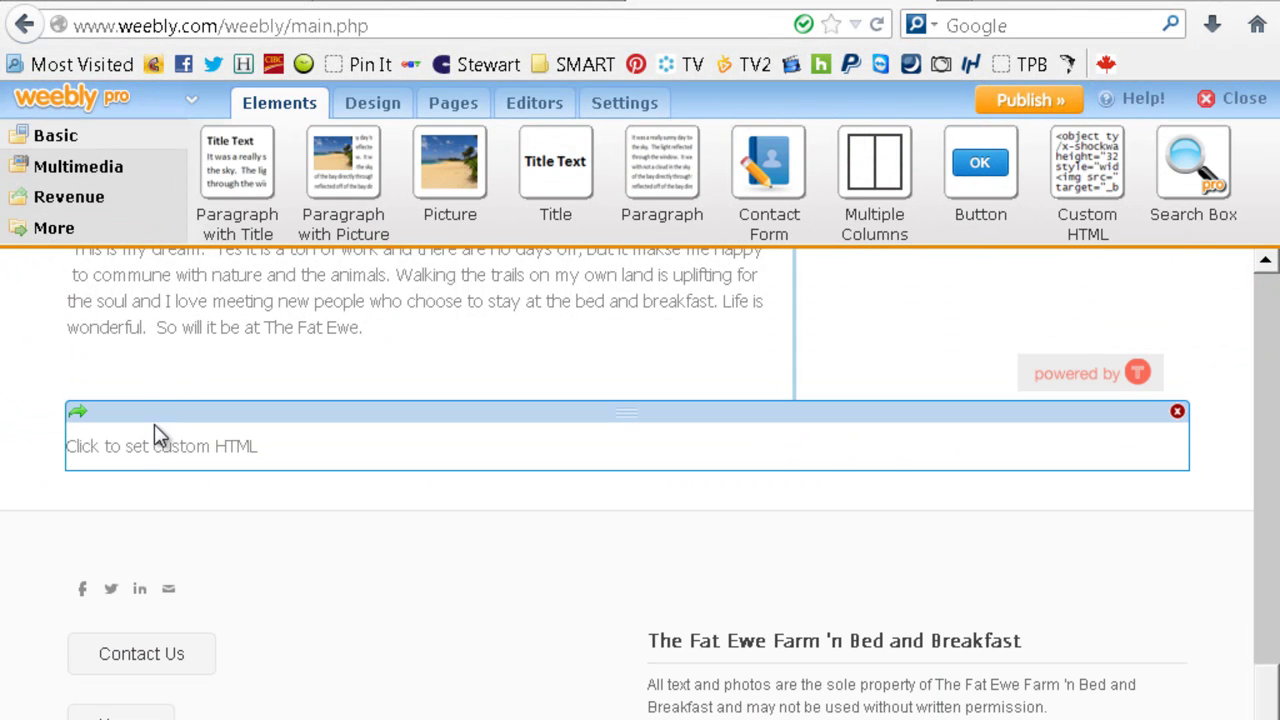
# Paste the Tint embed code into the box so the feed renders, then delete one embed element.
pyautogui.click(150, 453)
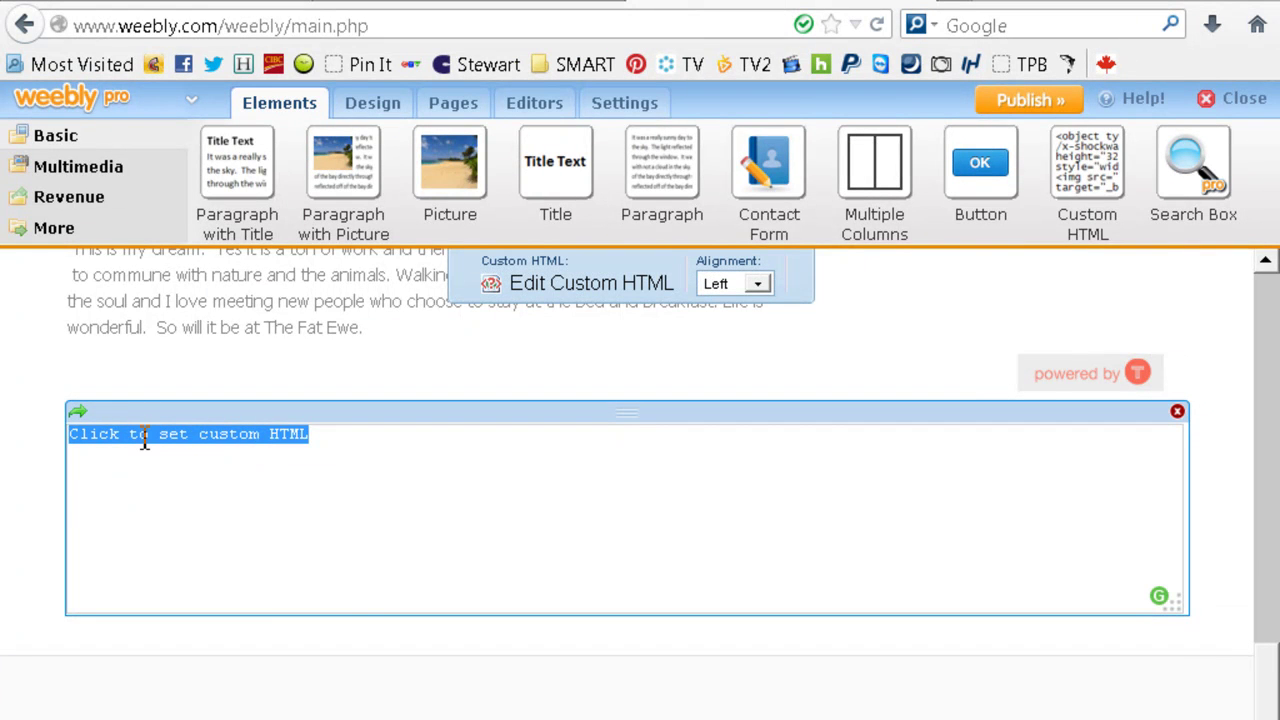
pyautogui.rightClick(144, 438)
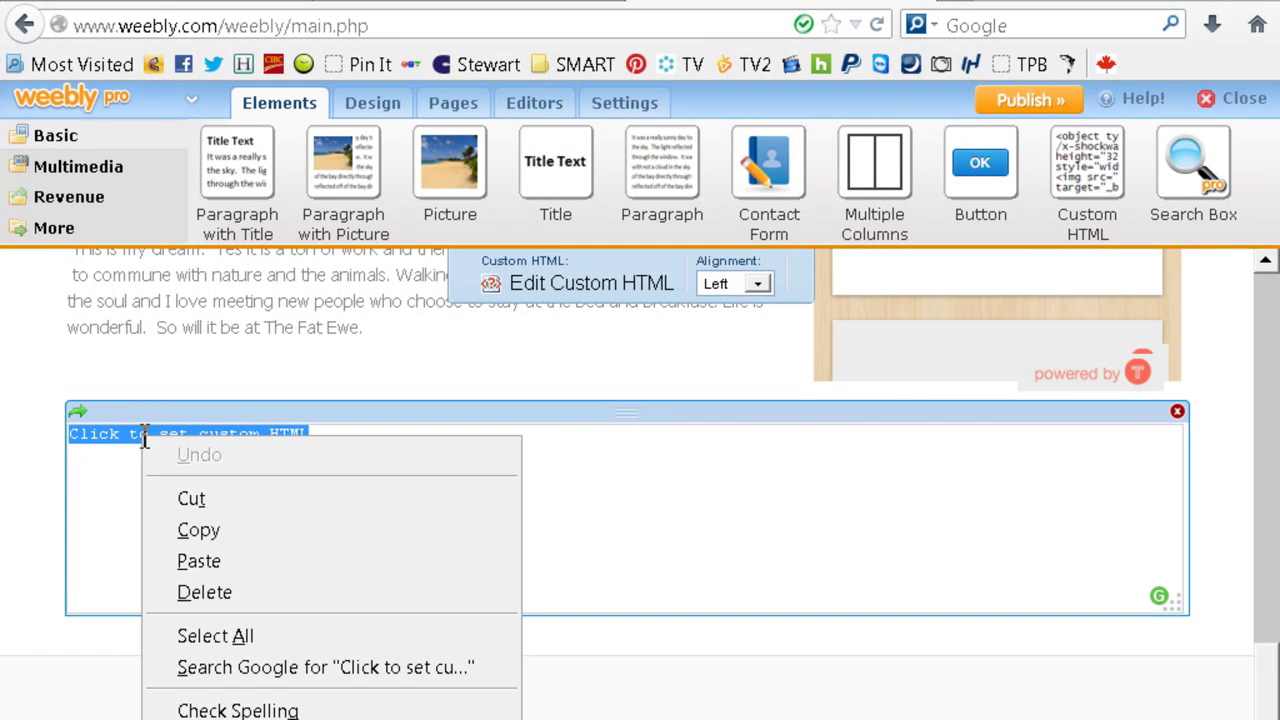
pyautogui.click(168, 573)
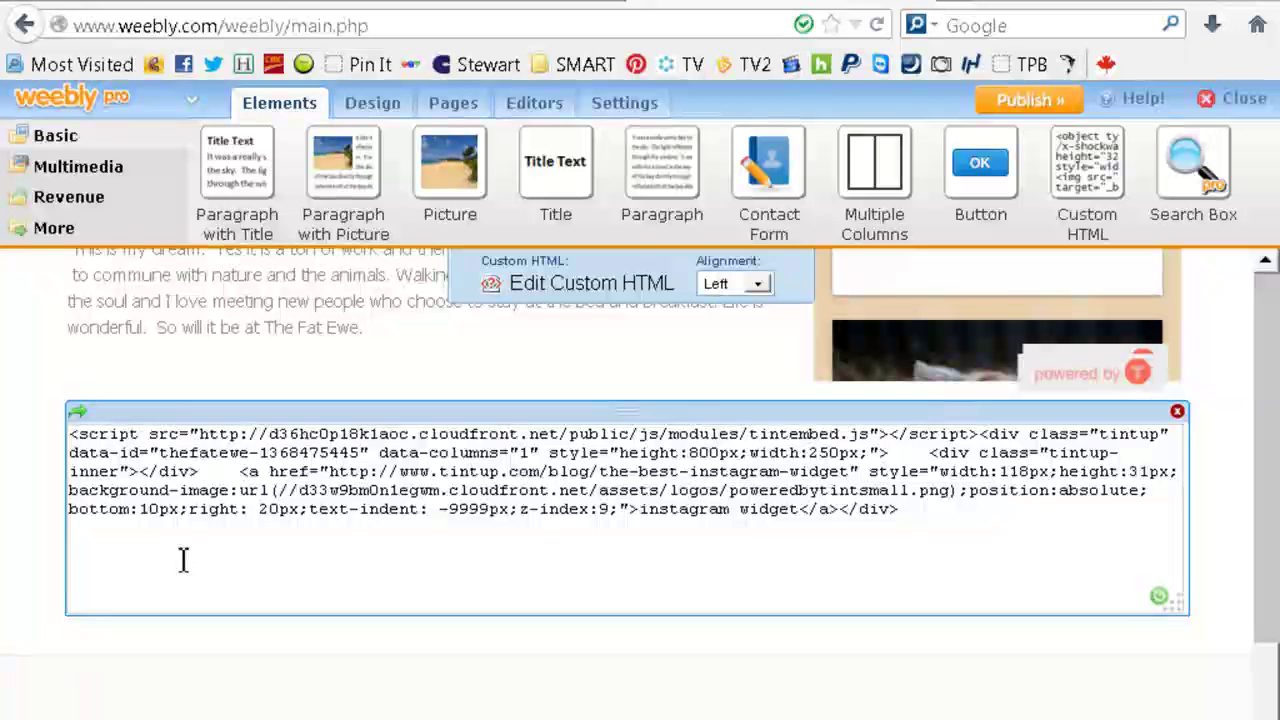
pyautogui.click(45, 380)
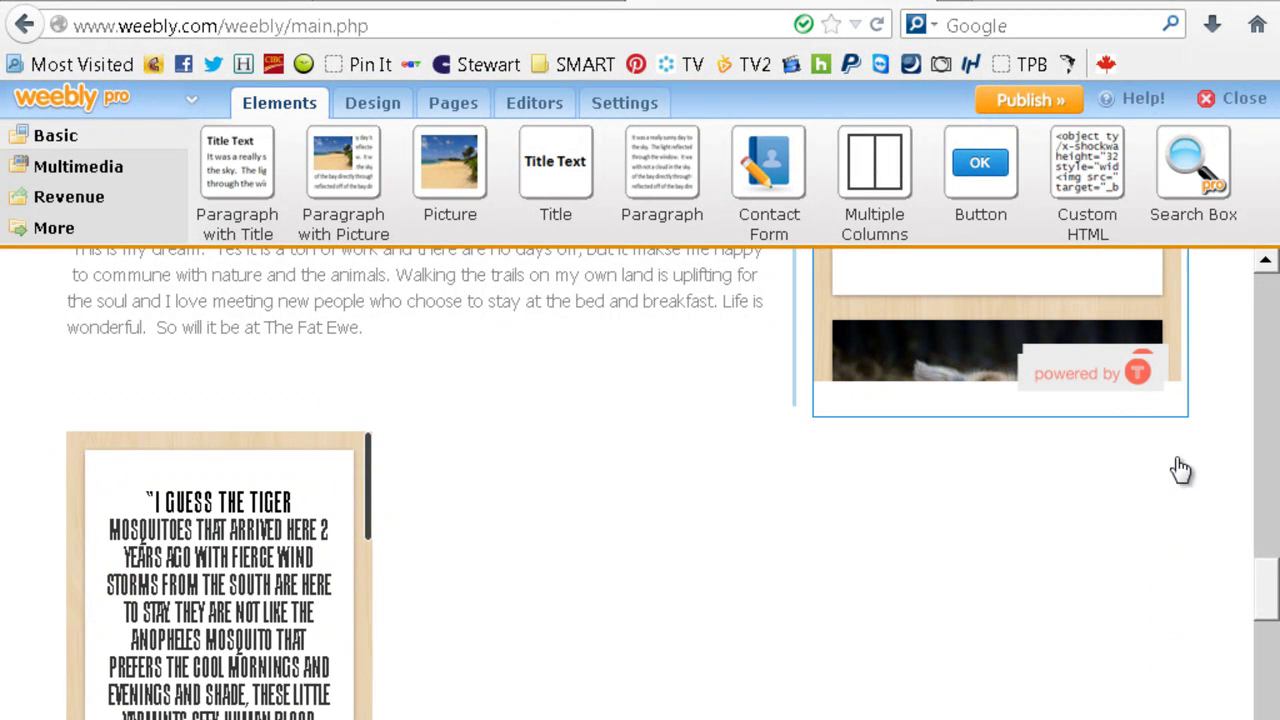
pyautogui.click(1178, 413)
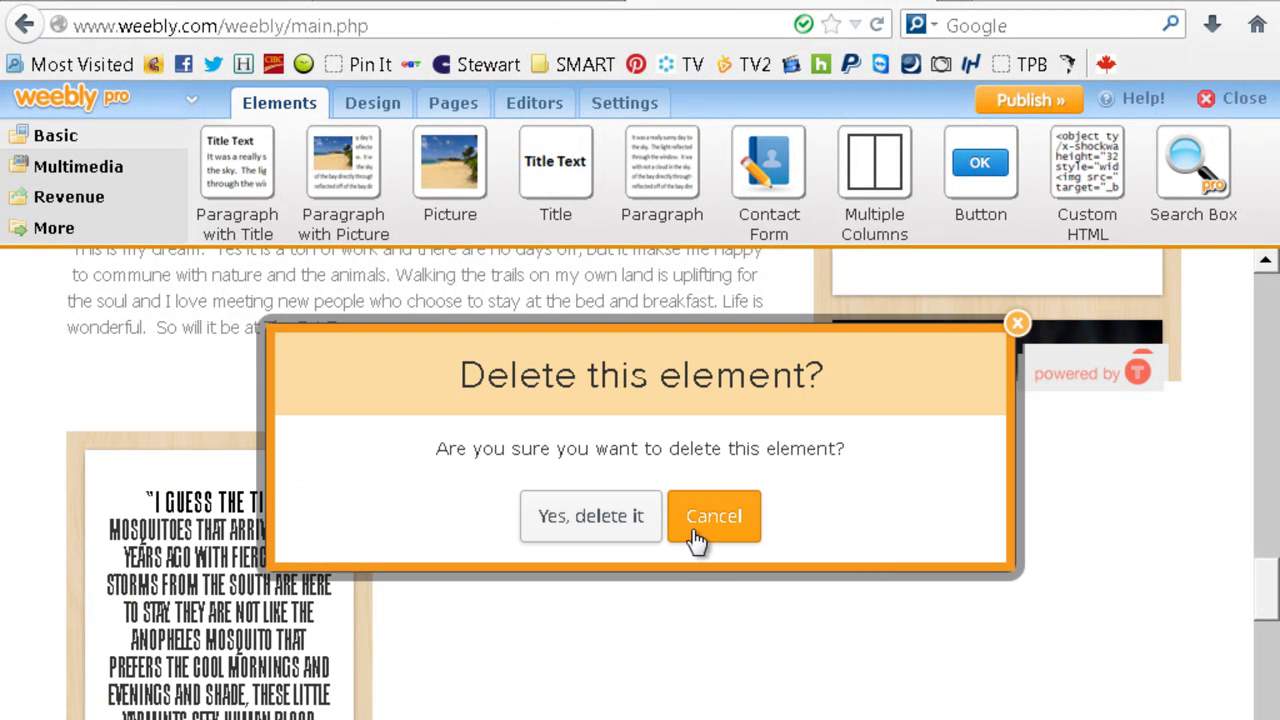
pyautogui.click(623, 517)
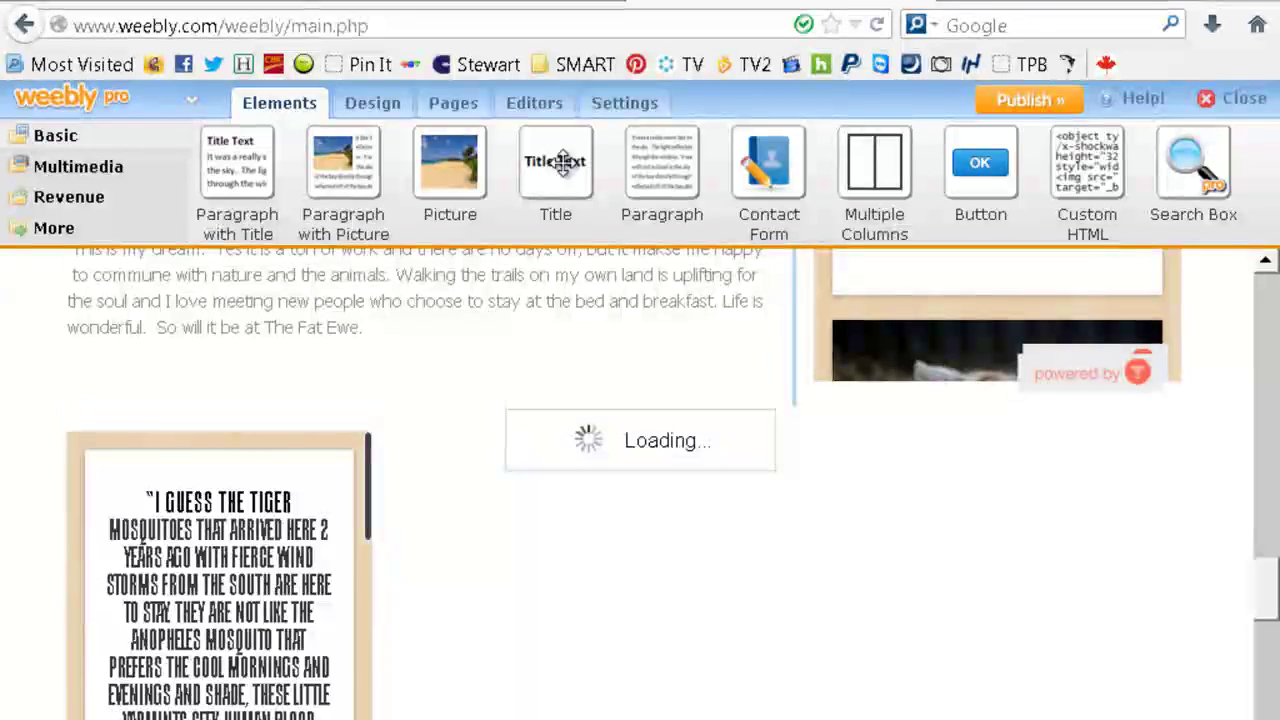
# Set the Tint embed to 900 px wide, 400 px high, with 4 columns.
pyautogui.click(495, 3)
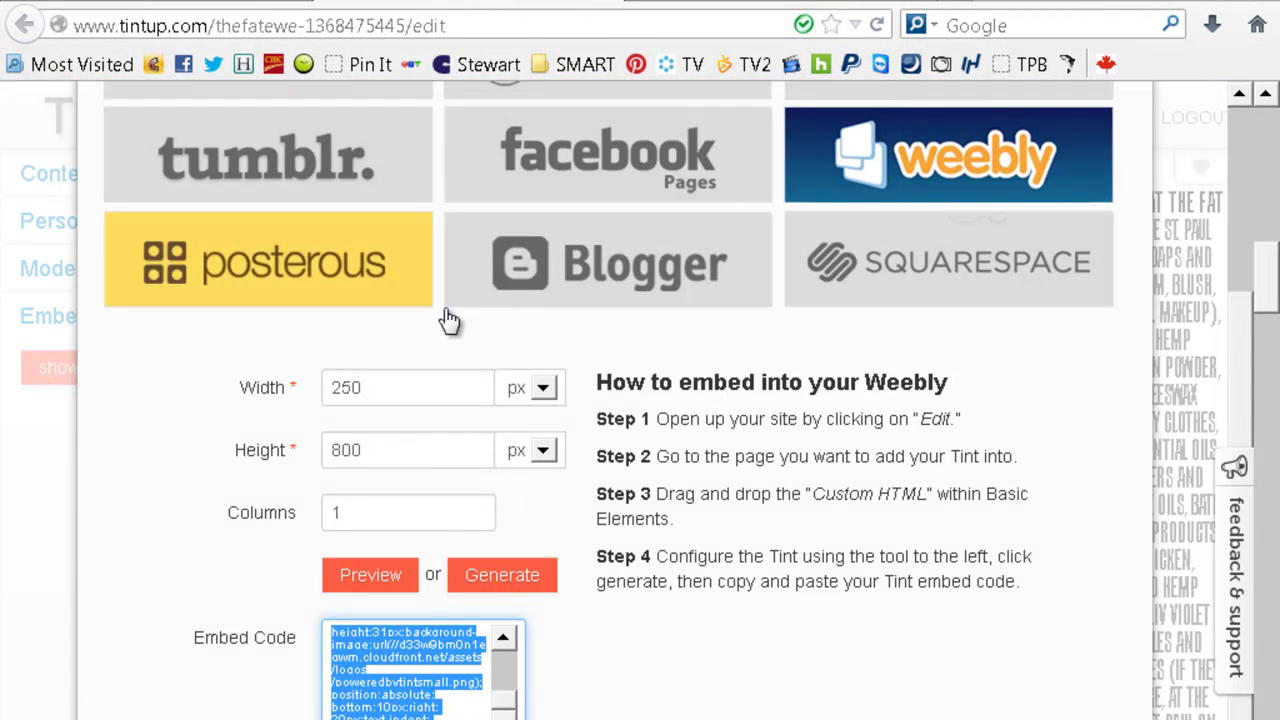
pyautogui.moveTo(393, 389); pyautogui.dragTo(294, 391)
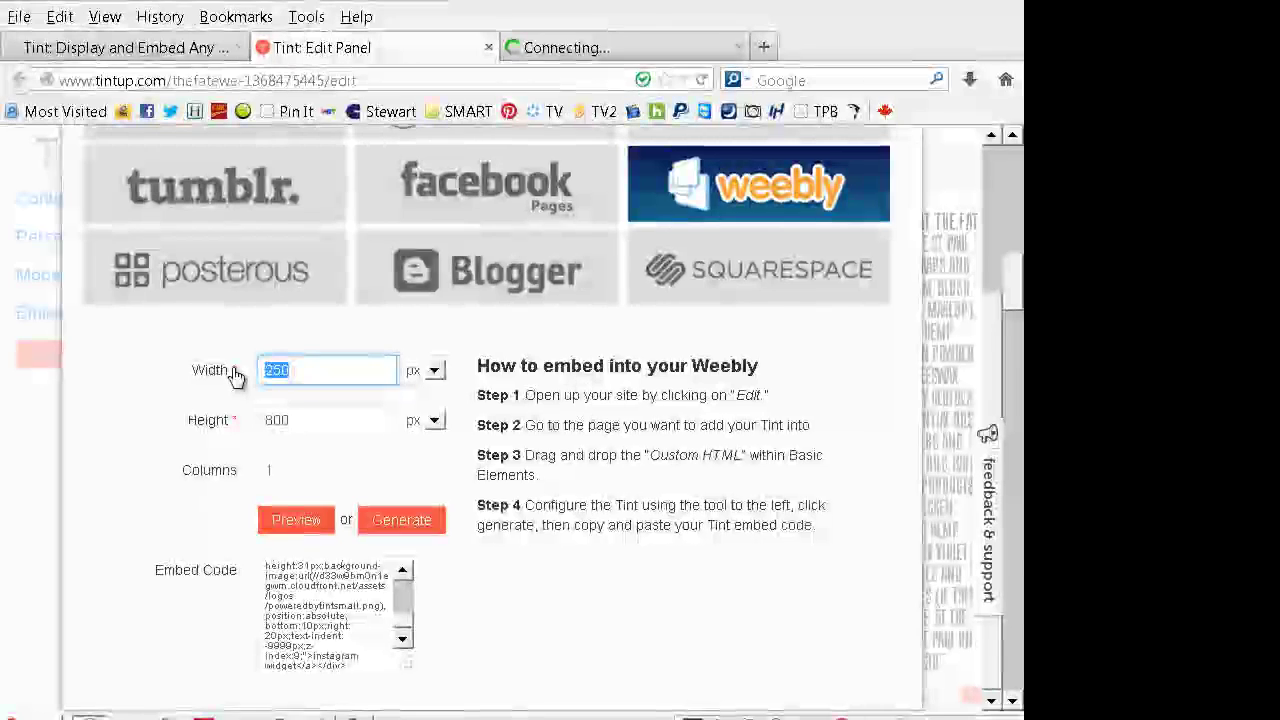
pyautogui.write('900')
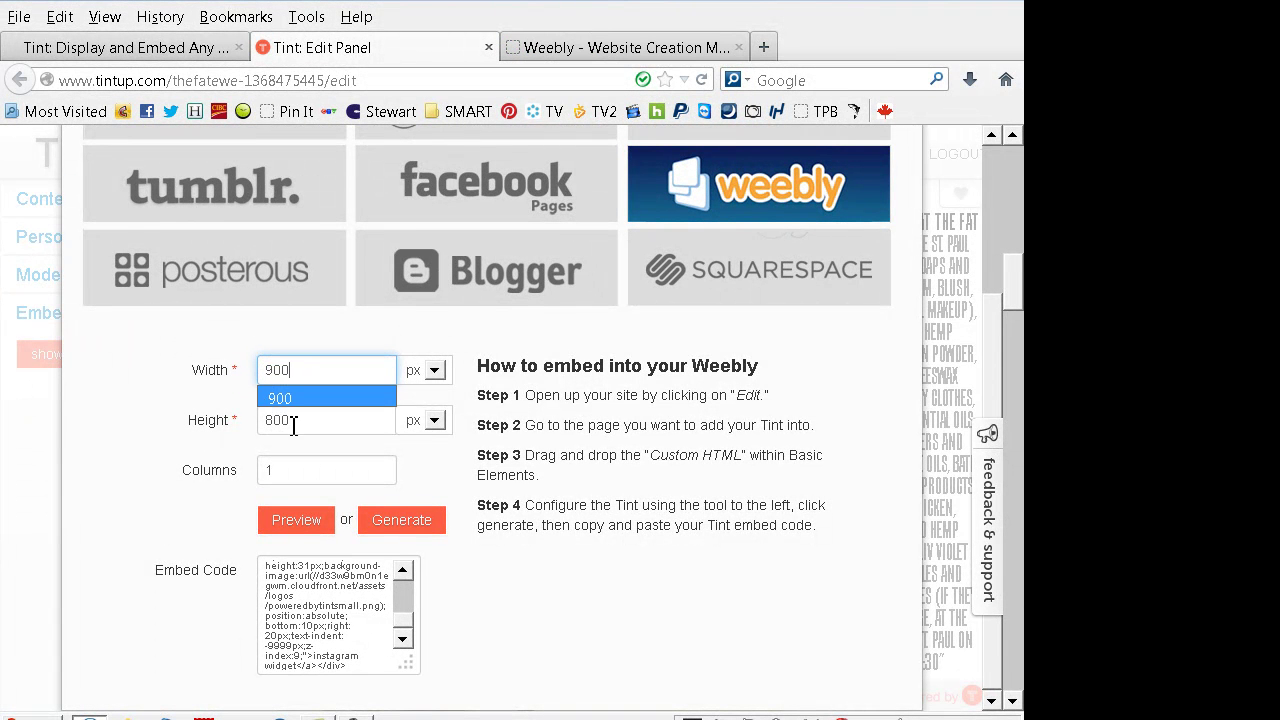
pyautogui.moveTo(290, 420); pyautogui.dragTo(255, 420)
pyautogui.write('40')
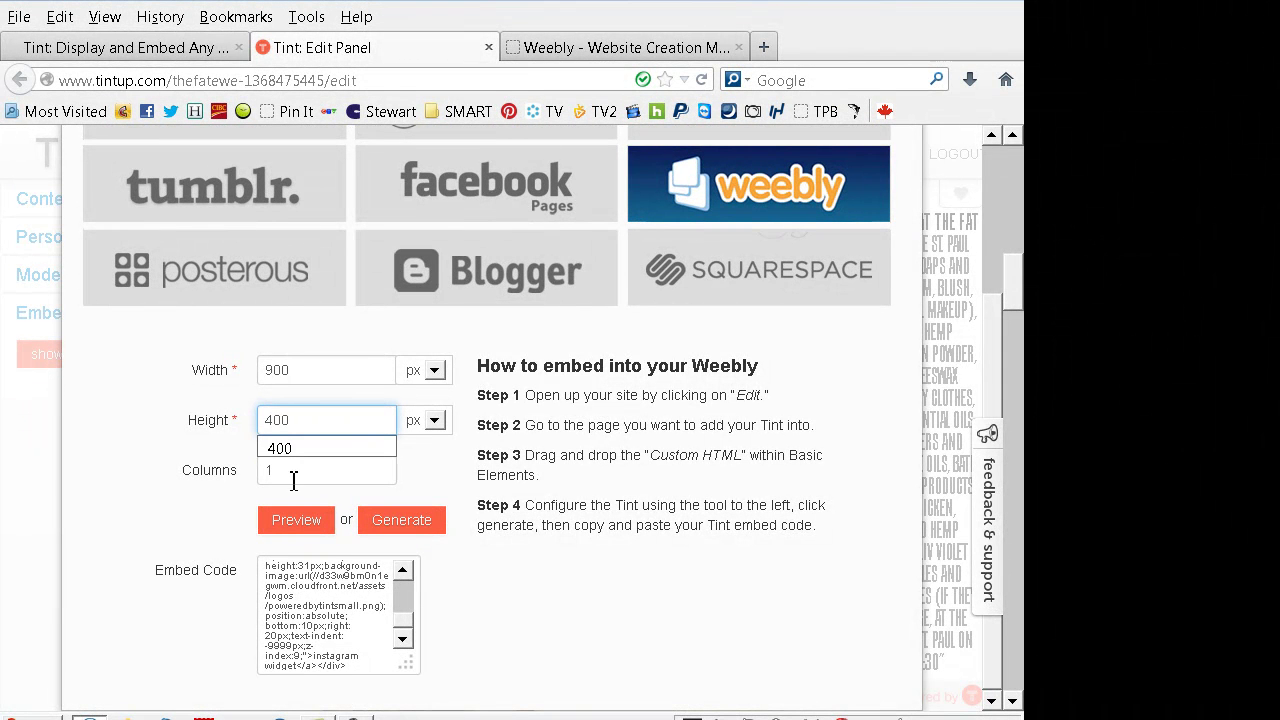
pyautogui.moveTo(293, 481); pyautogui.dragTo(242, 470)
pyautogui.write('4')
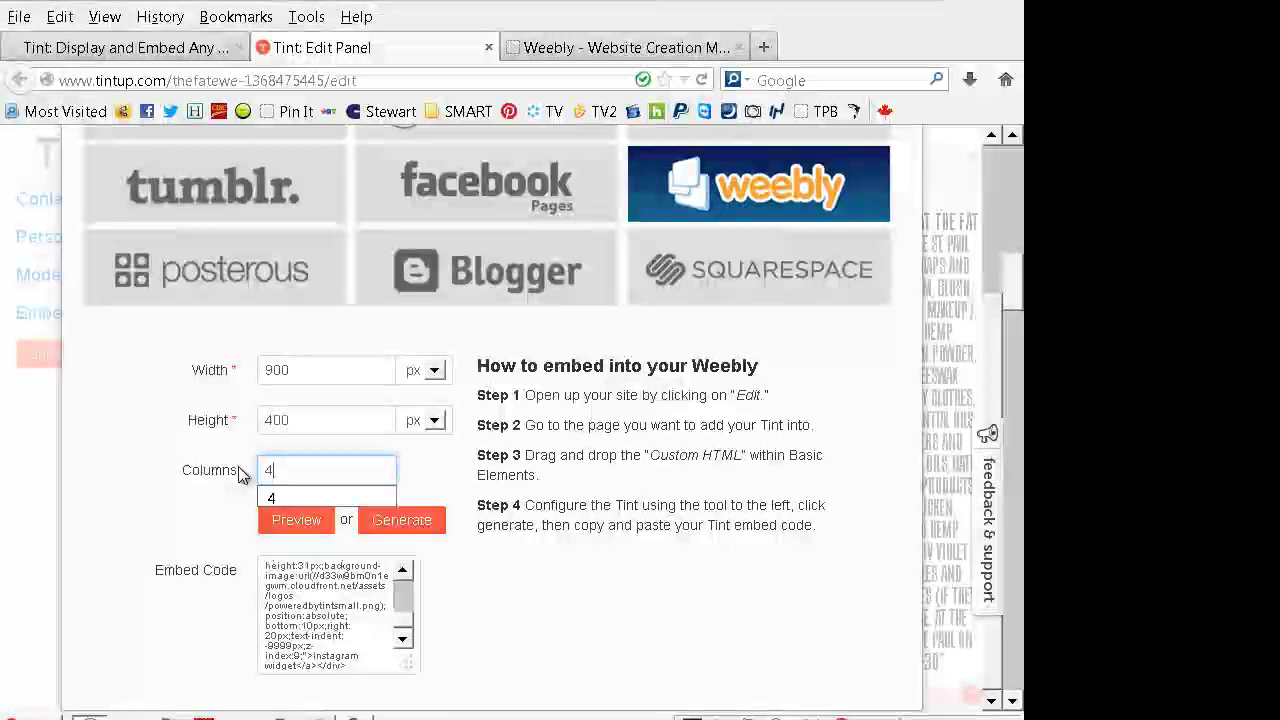
# Preview the wide four-column feed, then generate and copy its new embed code.
pyautogui.click(312, 527)
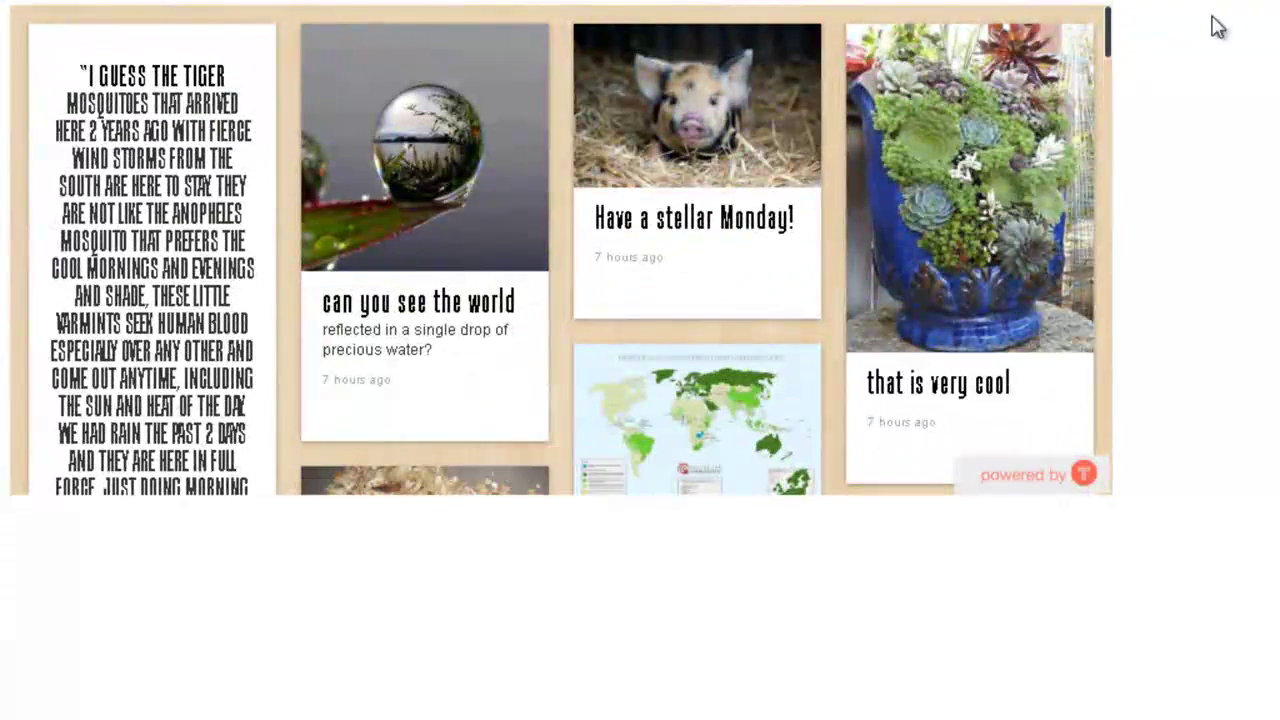
pyautogui.press('Escape')
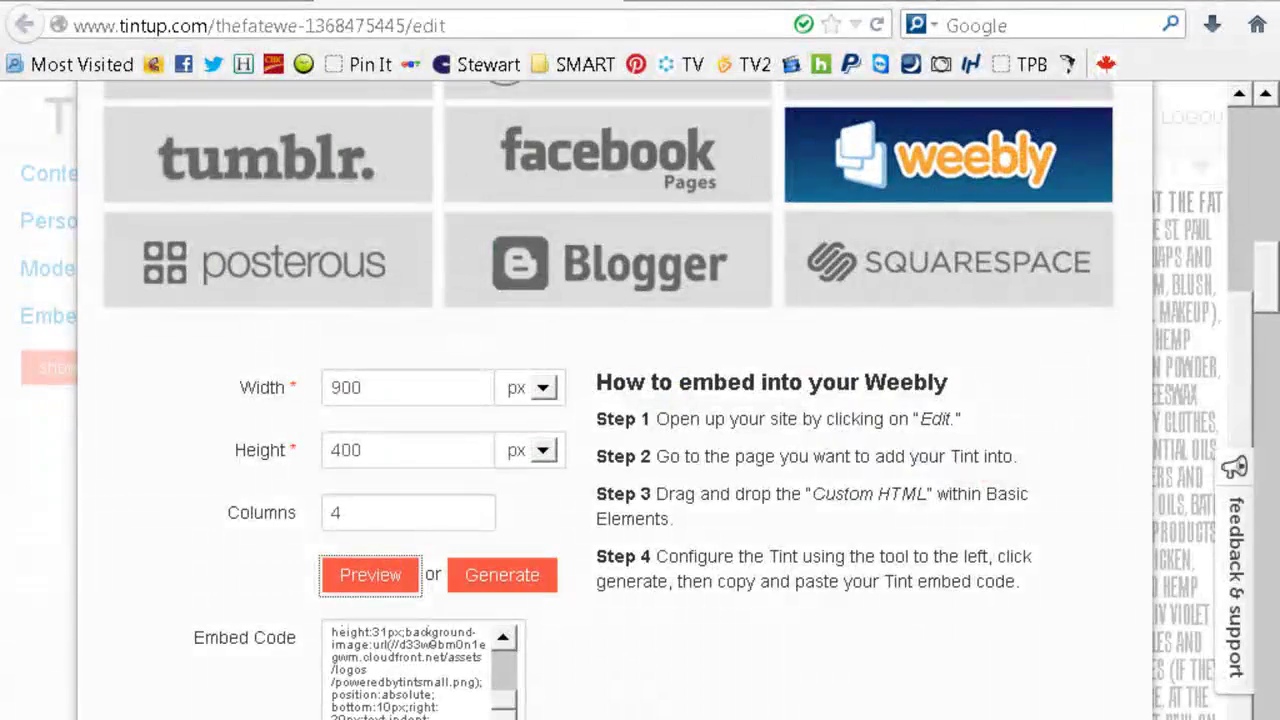
pyautogui.click(531, 572)
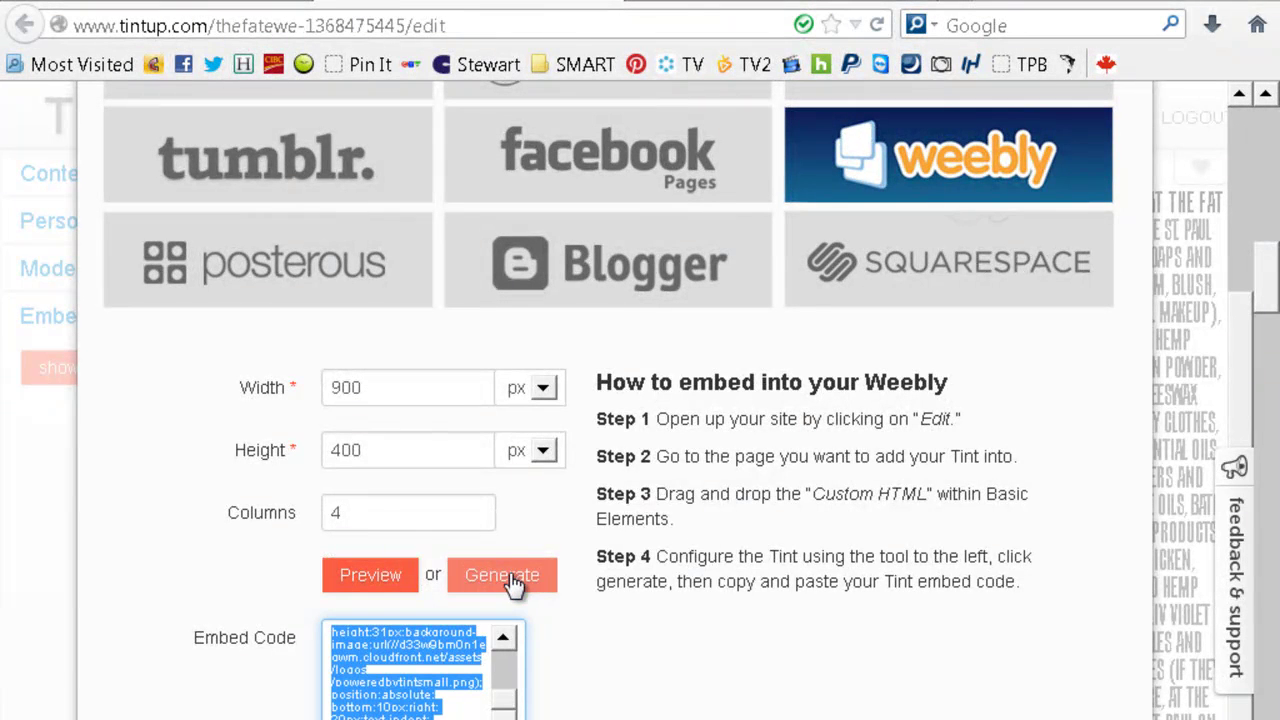
pyautogui.rightClick(387, 680)
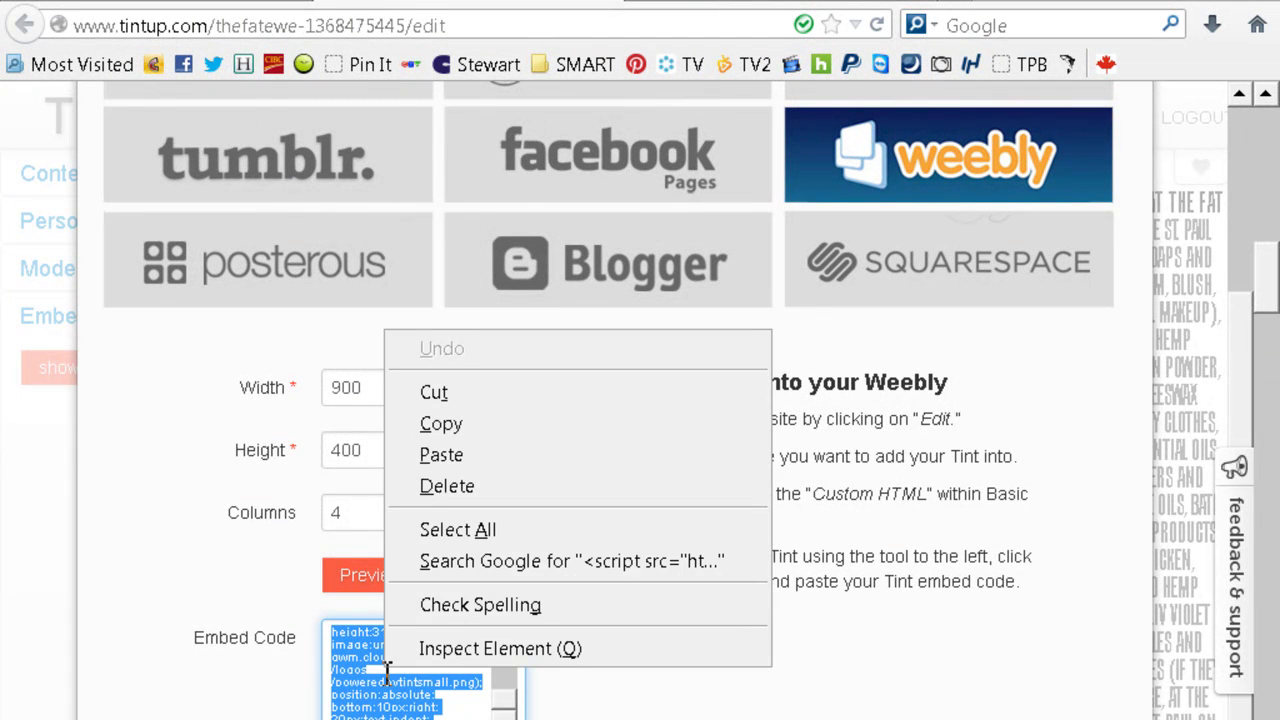
pyautogui.click(448, 430)
# Add a Custom HTML box below the story, paste the 900 × 400 Tint code, and center it.
pyautogui.click(677, 7)
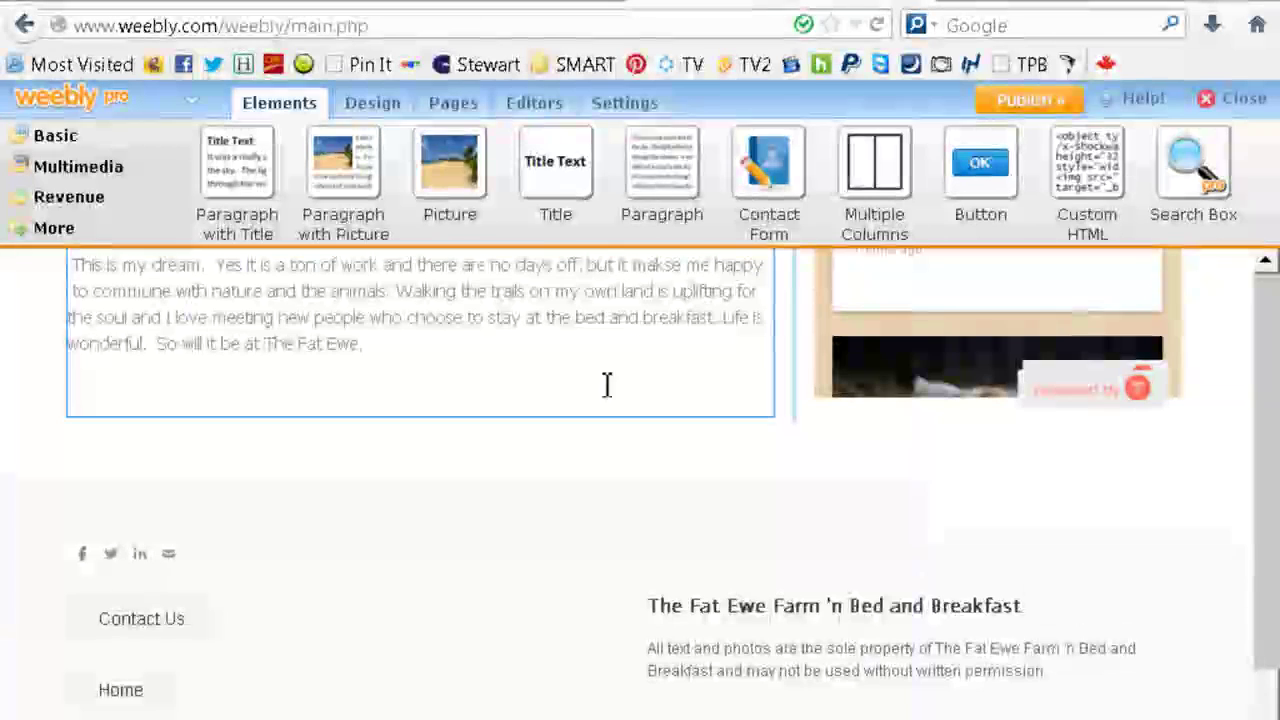
pyautogui.click(78, 236)
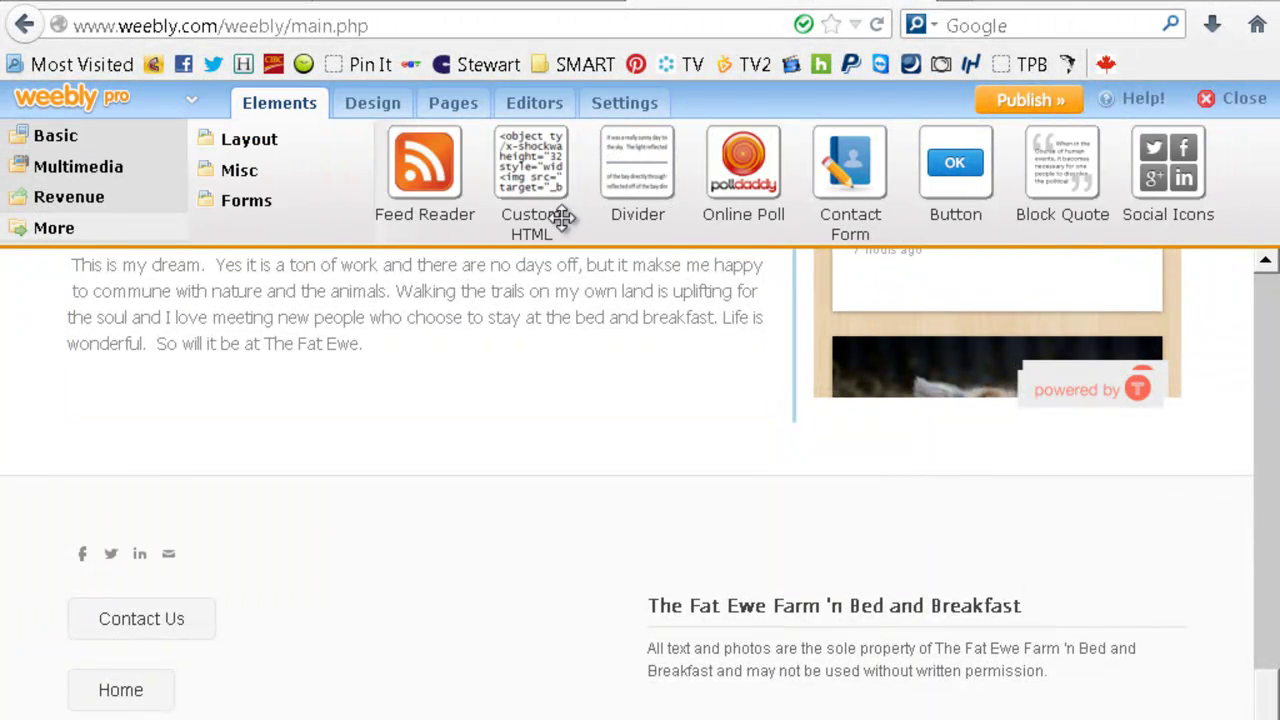
pyautogui.moveTo(553, 185); pyautogui.dragTo(471, 570)
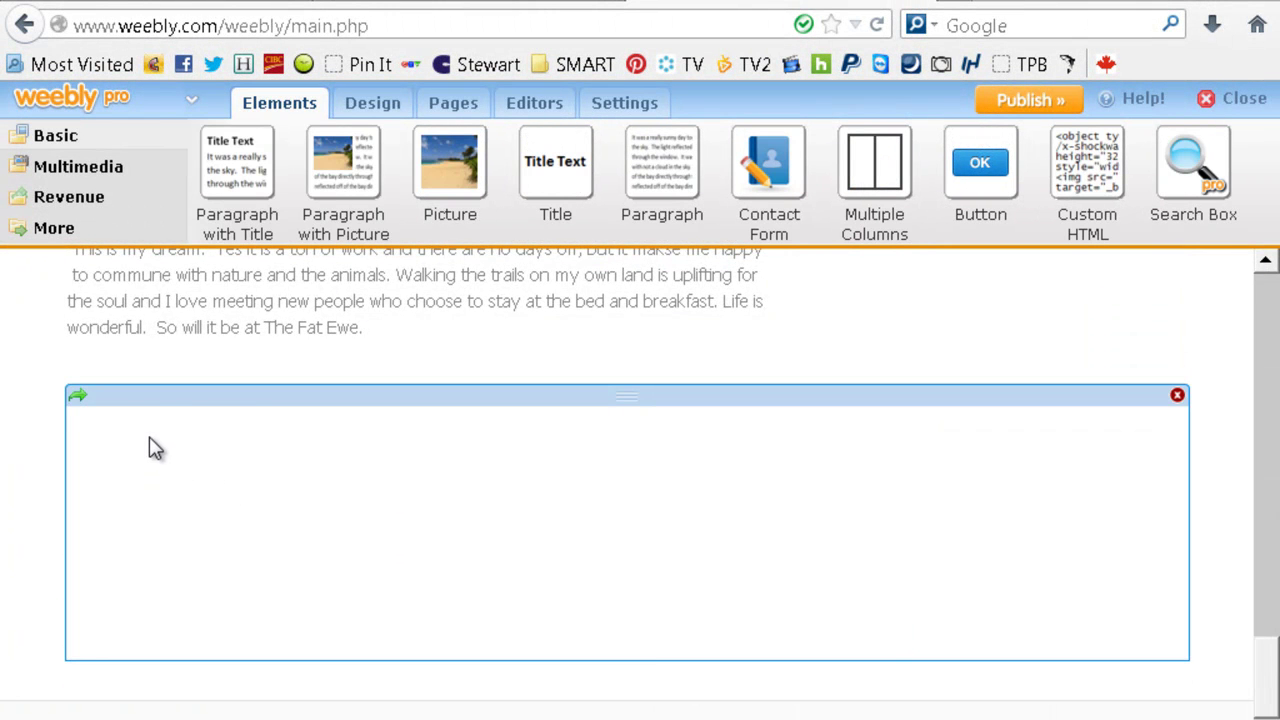
pyautogui.click(162, 446)
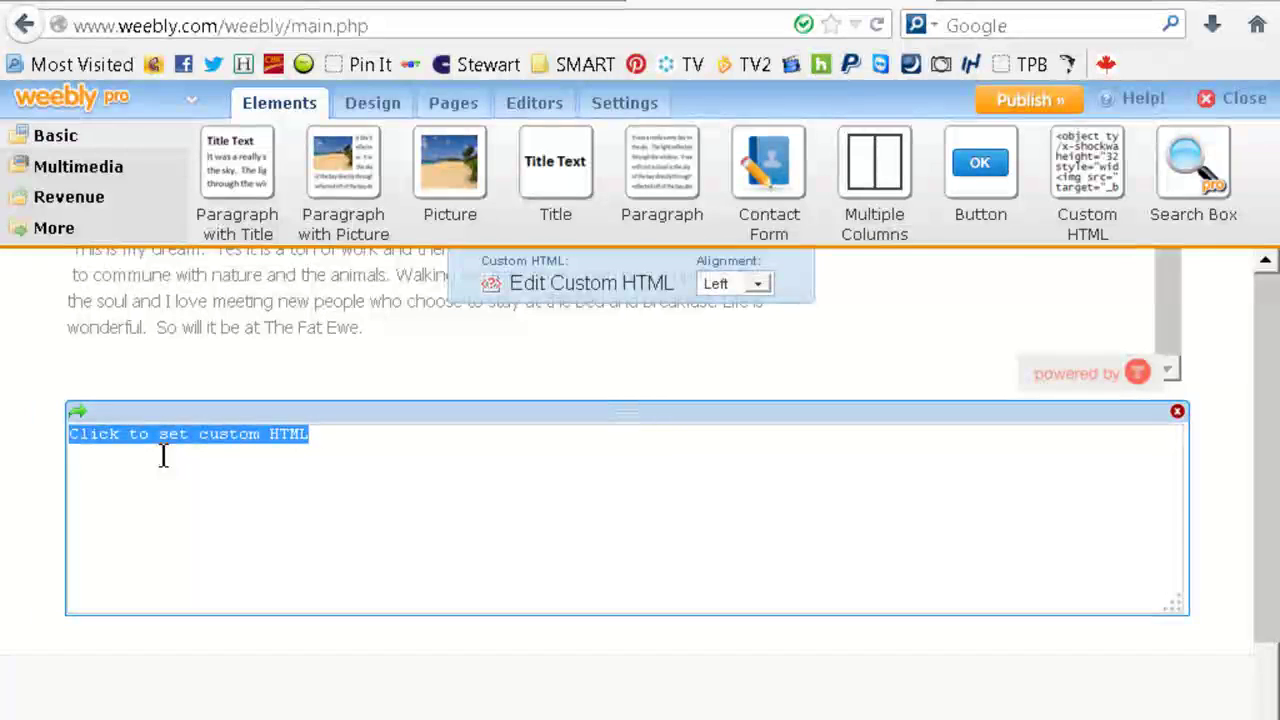
pyautogui.rightClick(163, 455)
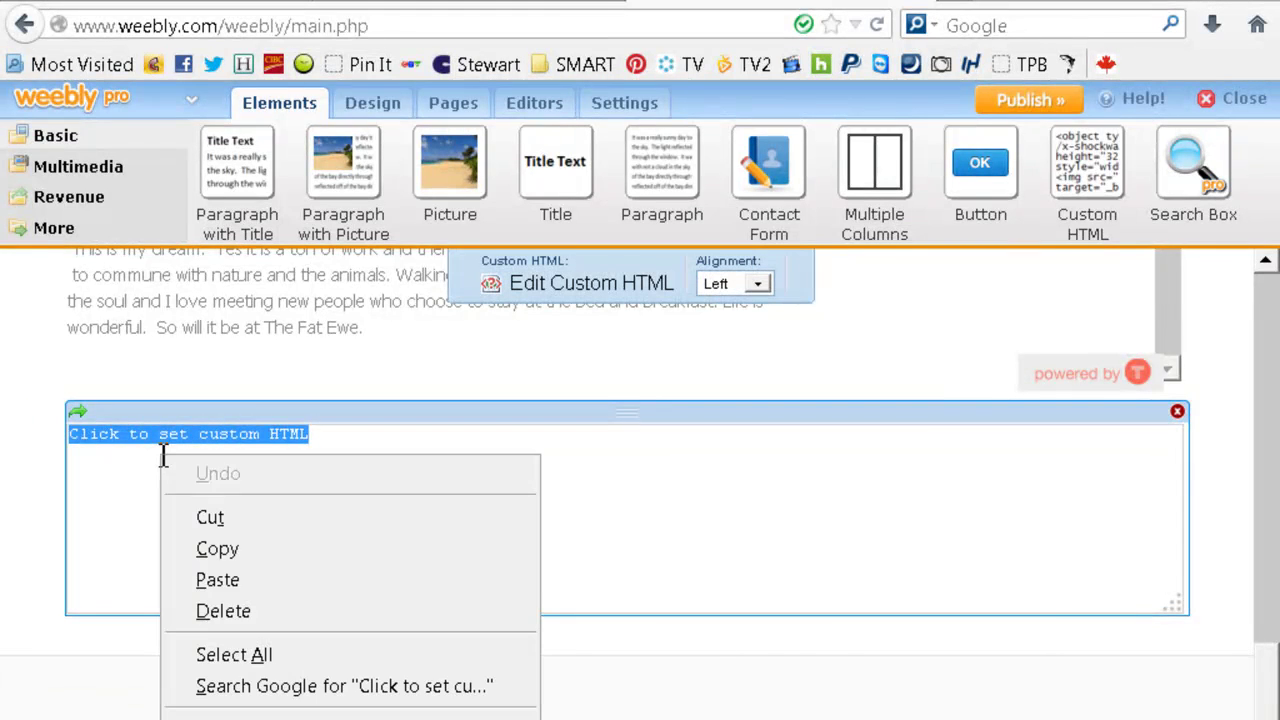
pyautogui.click(218, 582)
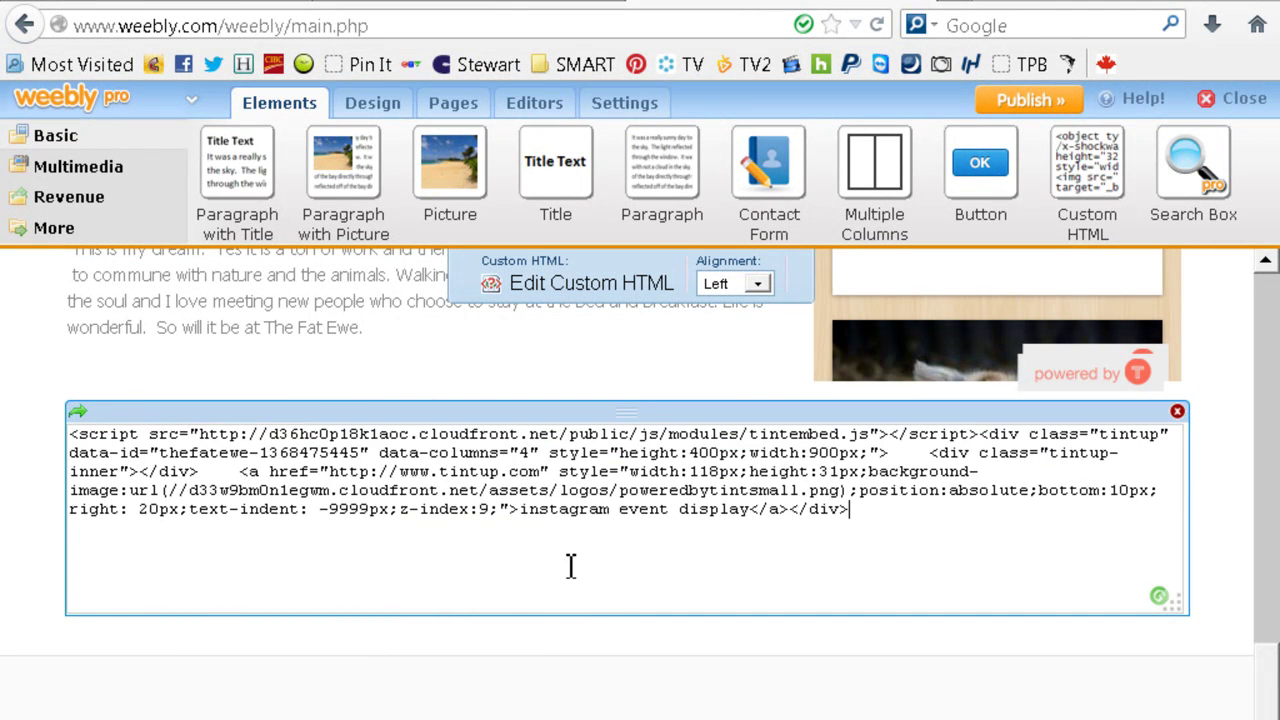
pyautogui.click(757, 285)
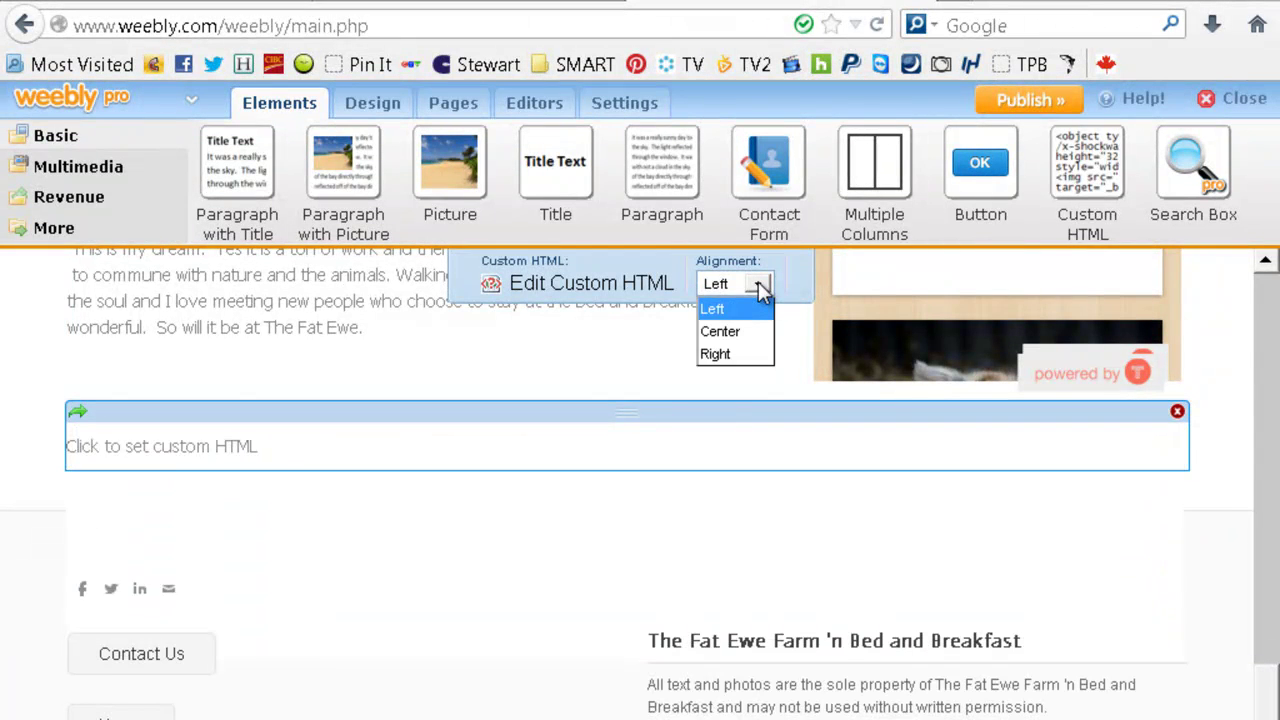
pyautogui.click(752, 330)
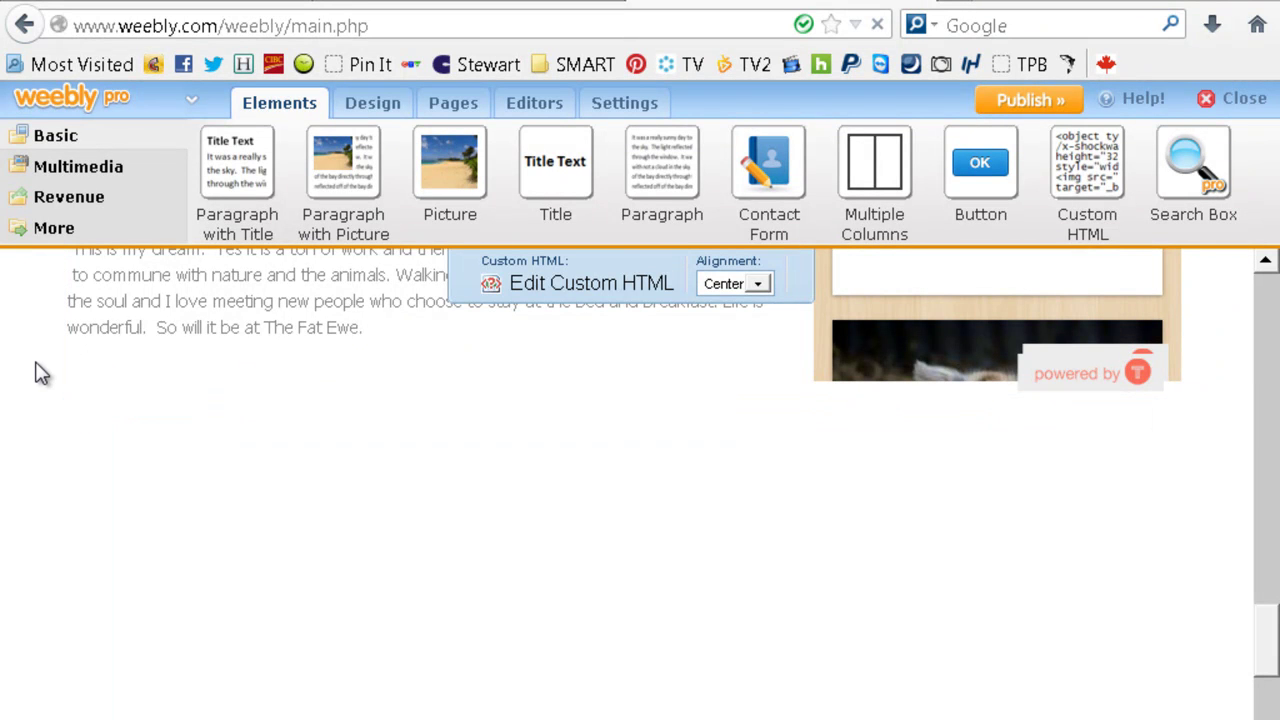
pyautogui.scroll(-5, 40, 372)
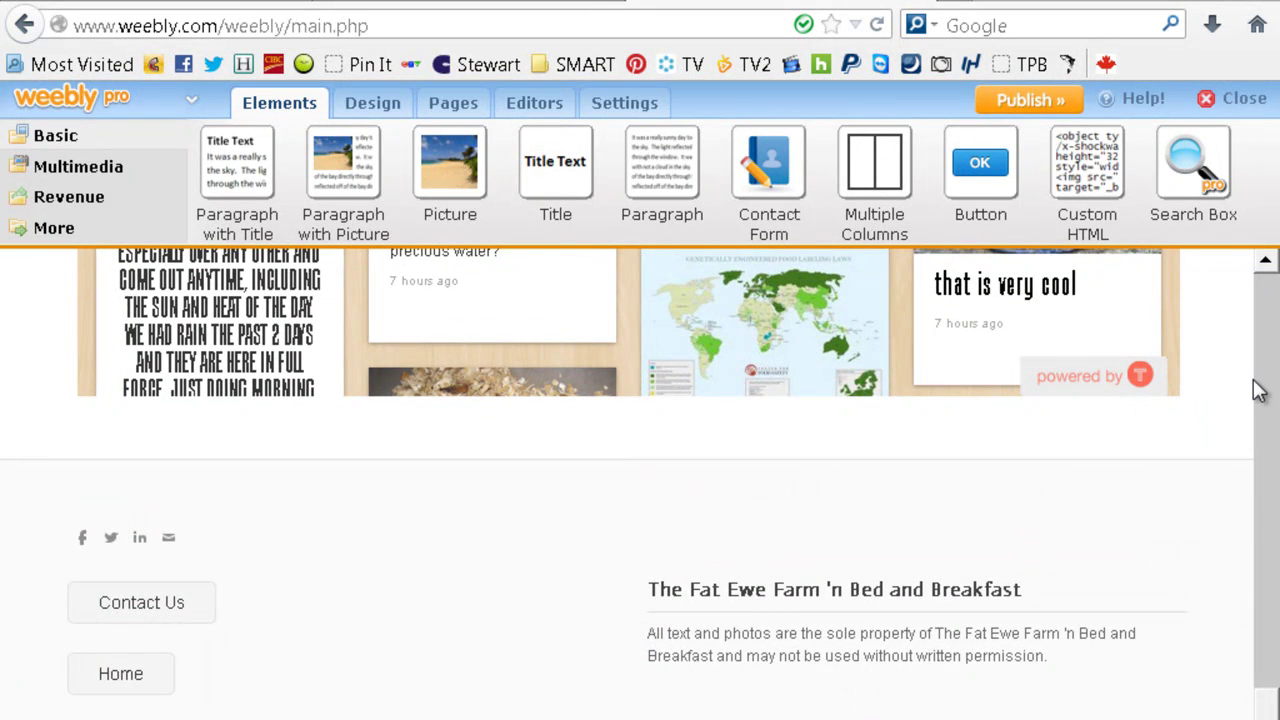
pyautogui.scroll(5, 1270, 340)
pyautogui.scroll(-5, 1009, 566)
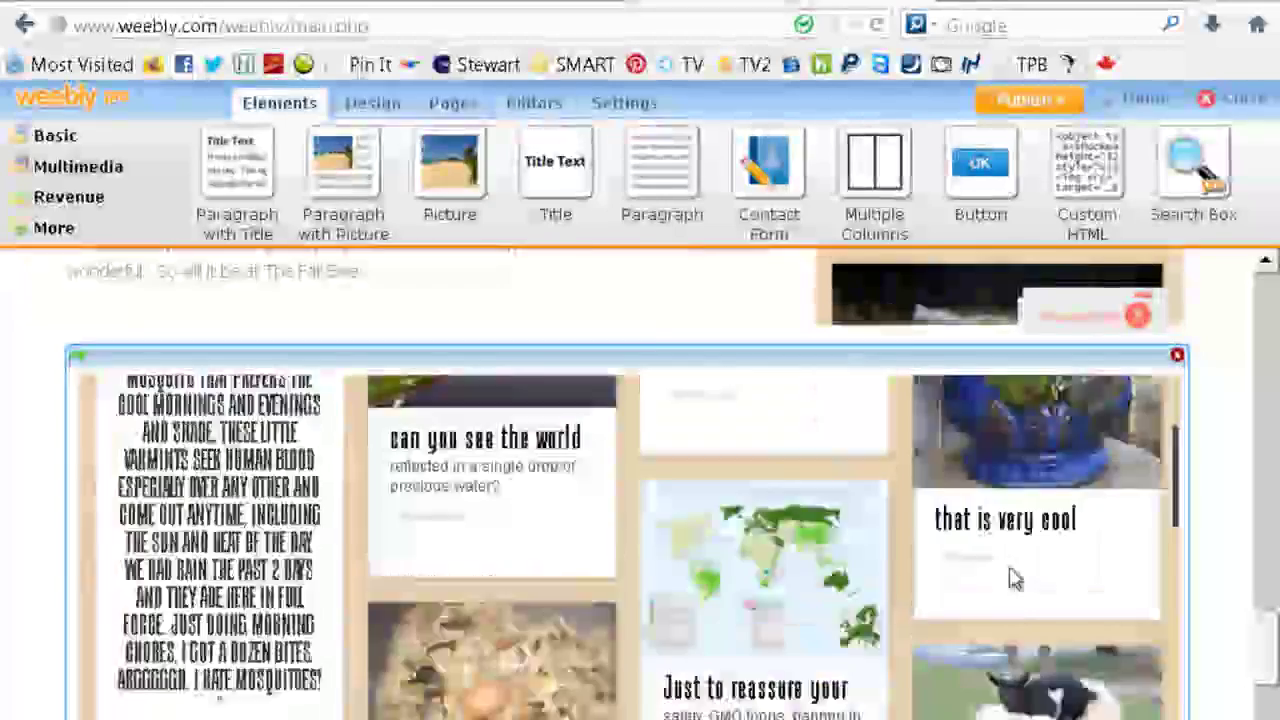
pyautogui.scroll(-10, 1013, 570)
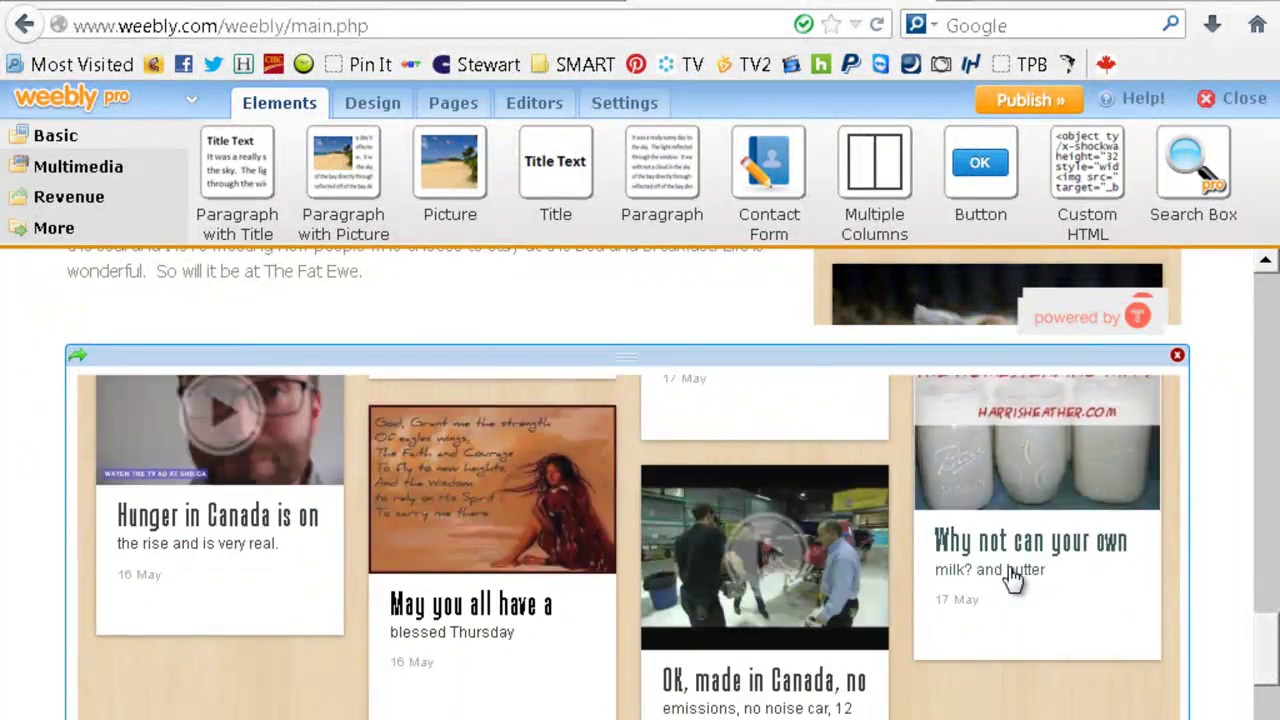
pyautogui.scroll(15, 1010, 566)
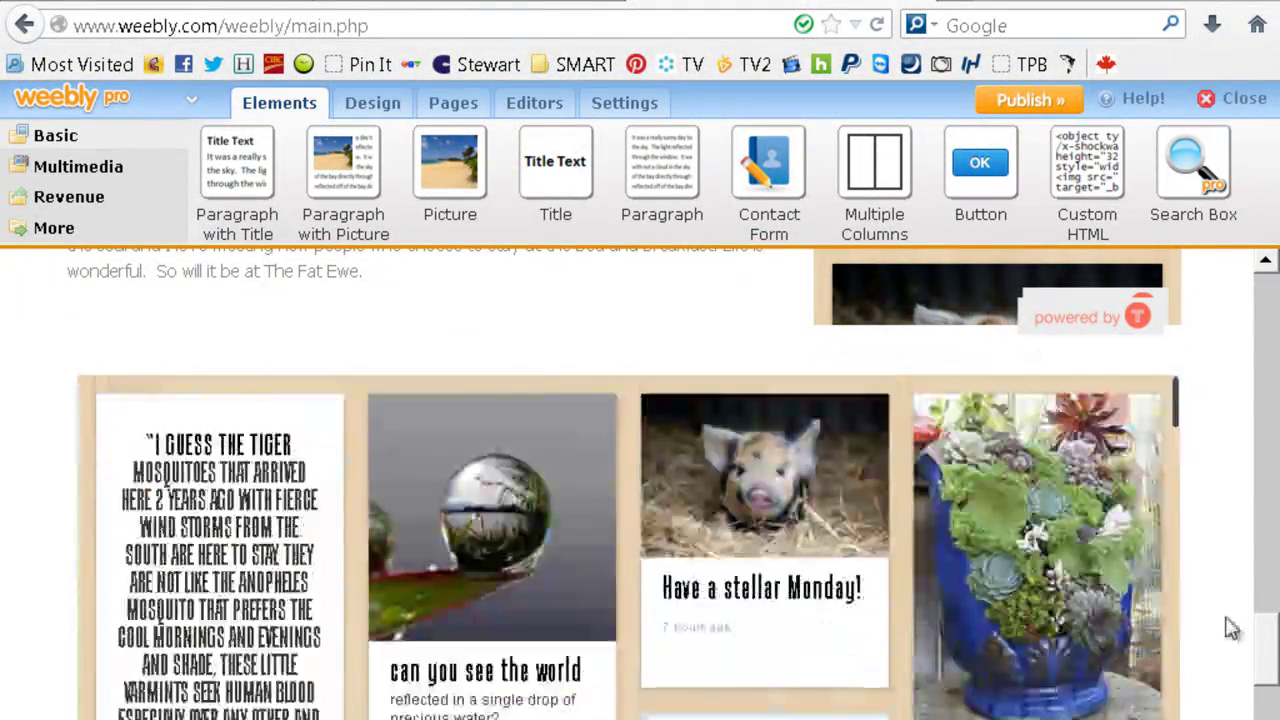
pyautogui.moveTo(1270, 660)
pyautogui.mouseDown()
pyautogui.moveTo(1270, 465)
pyautogui.moveTo(1272, 648)
pyautogui.mouseUp()
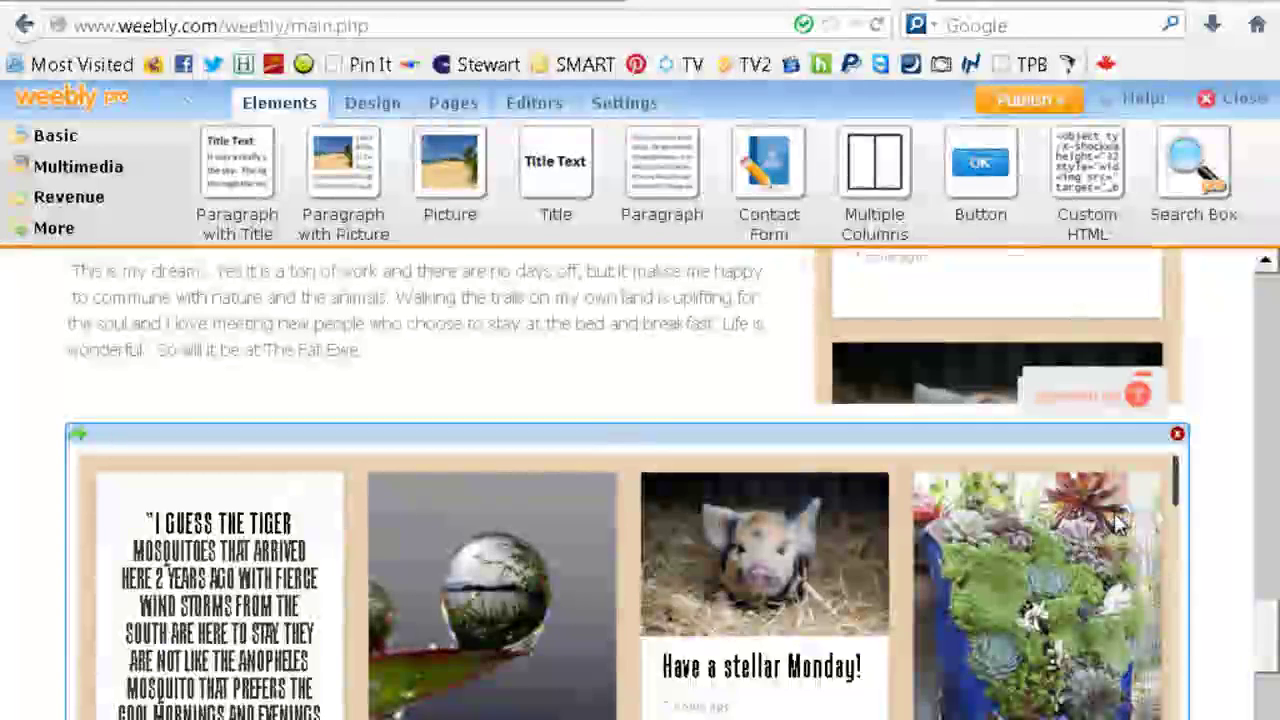
# Delete the full-width Tint feed box and scroll through the single-column feed beside the story.
pyautogui.click(1178, 437)
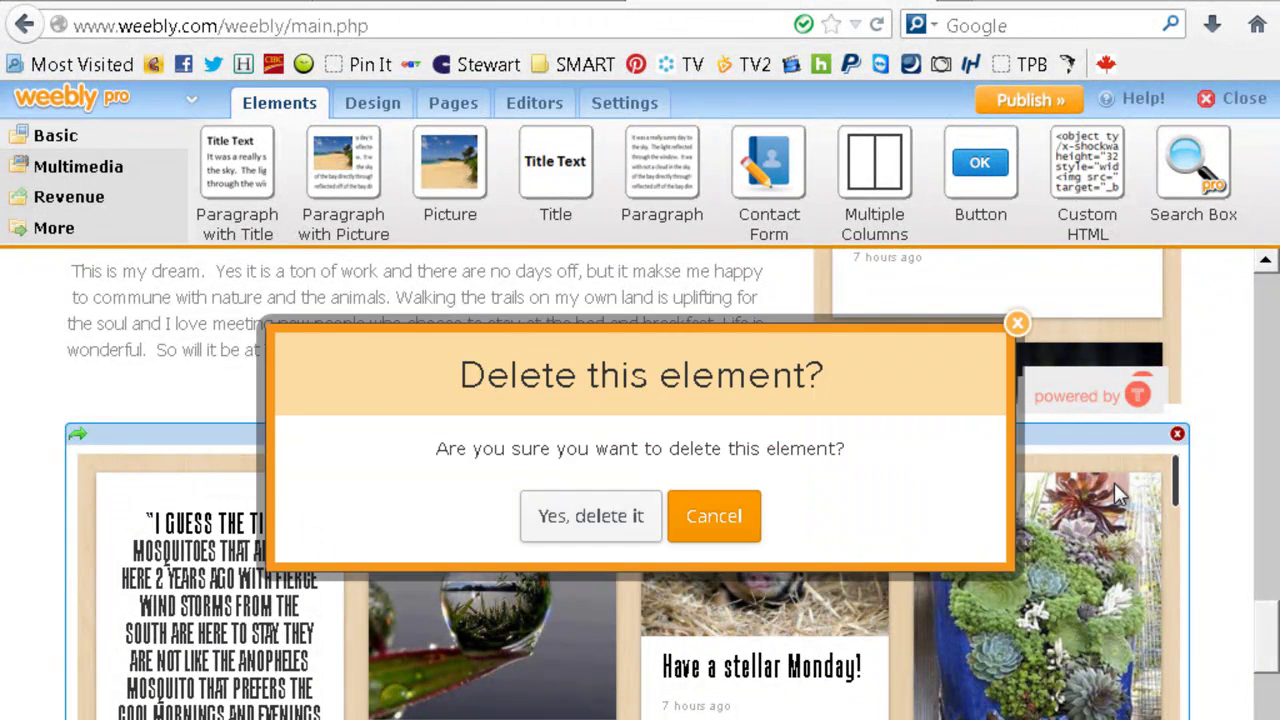
pyautogui.click(609, 516)
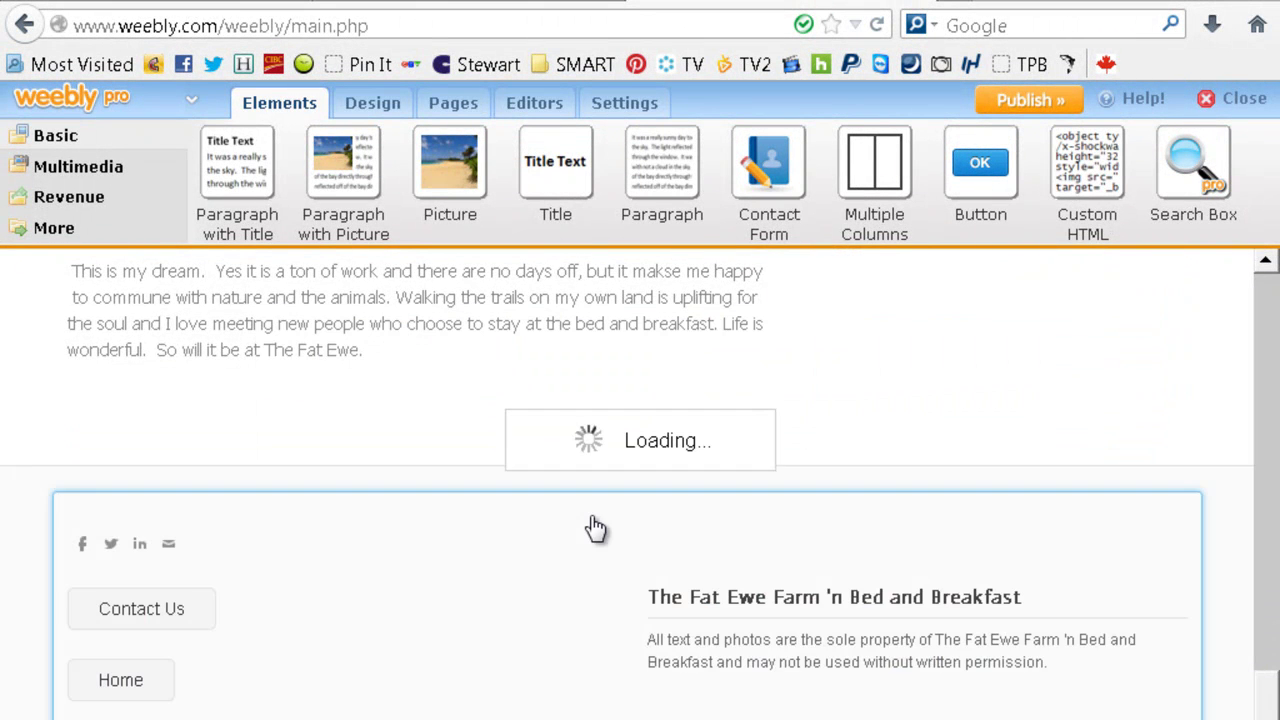
pyautogui.scroll(10, 595, 528)
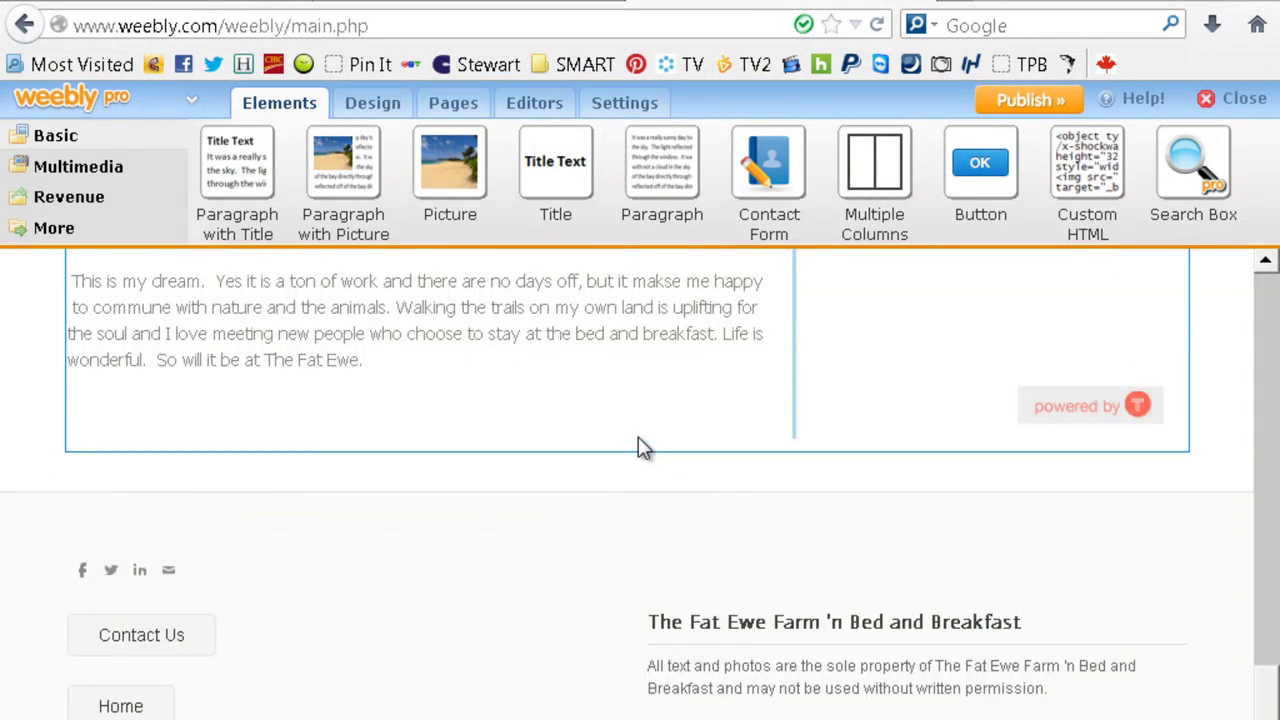
pyautogui.scroll(5, 643, 440)
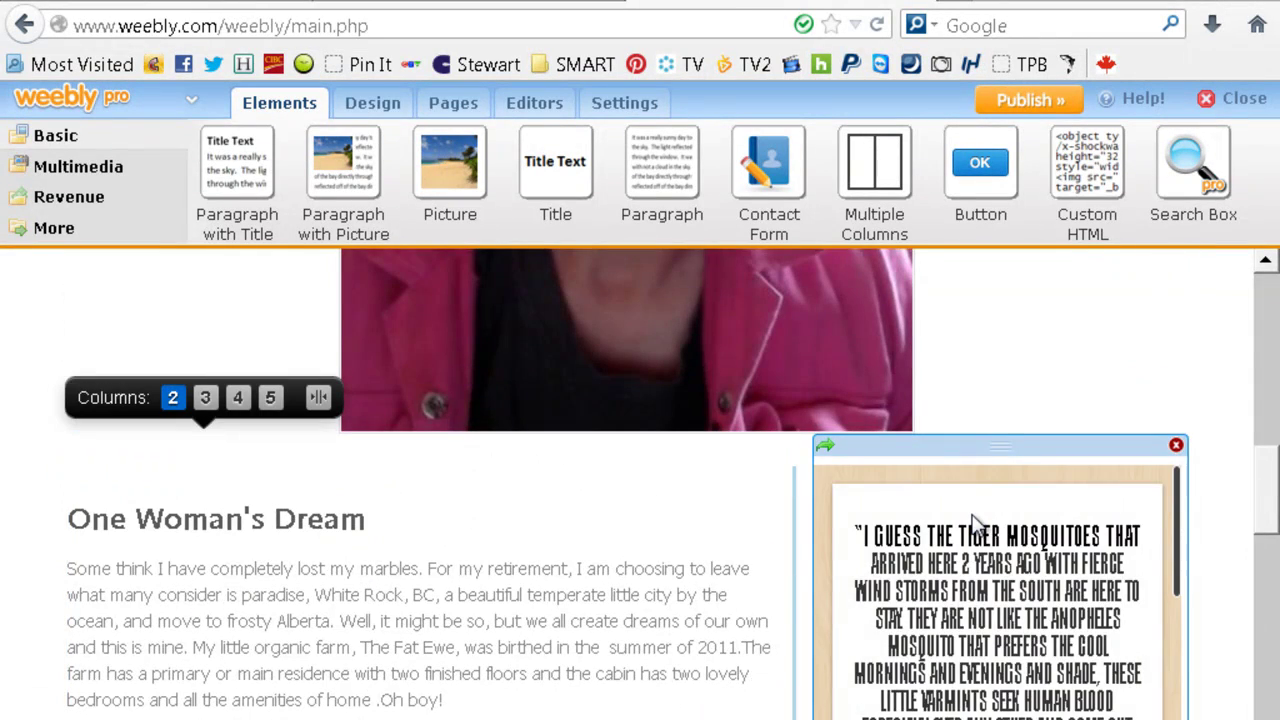
pyautogui.scroll(-15, 975, 522)
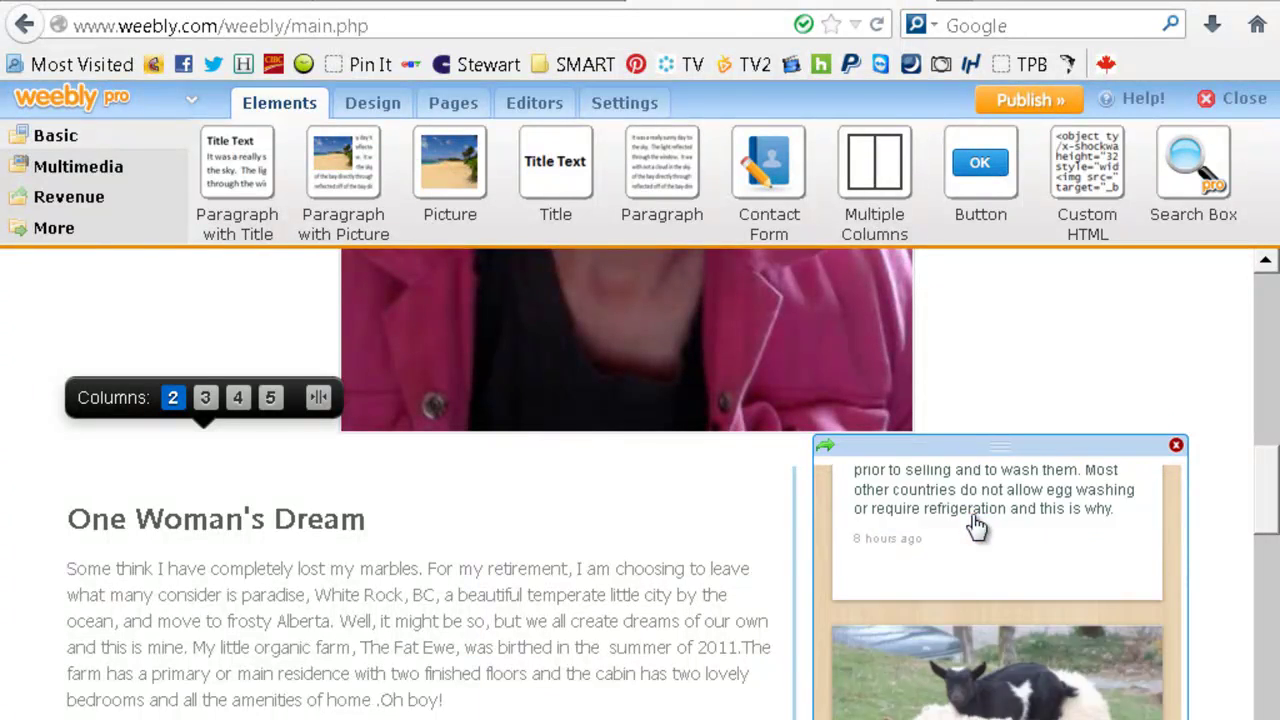
pyautogui.scroll(-15, 975, 525)
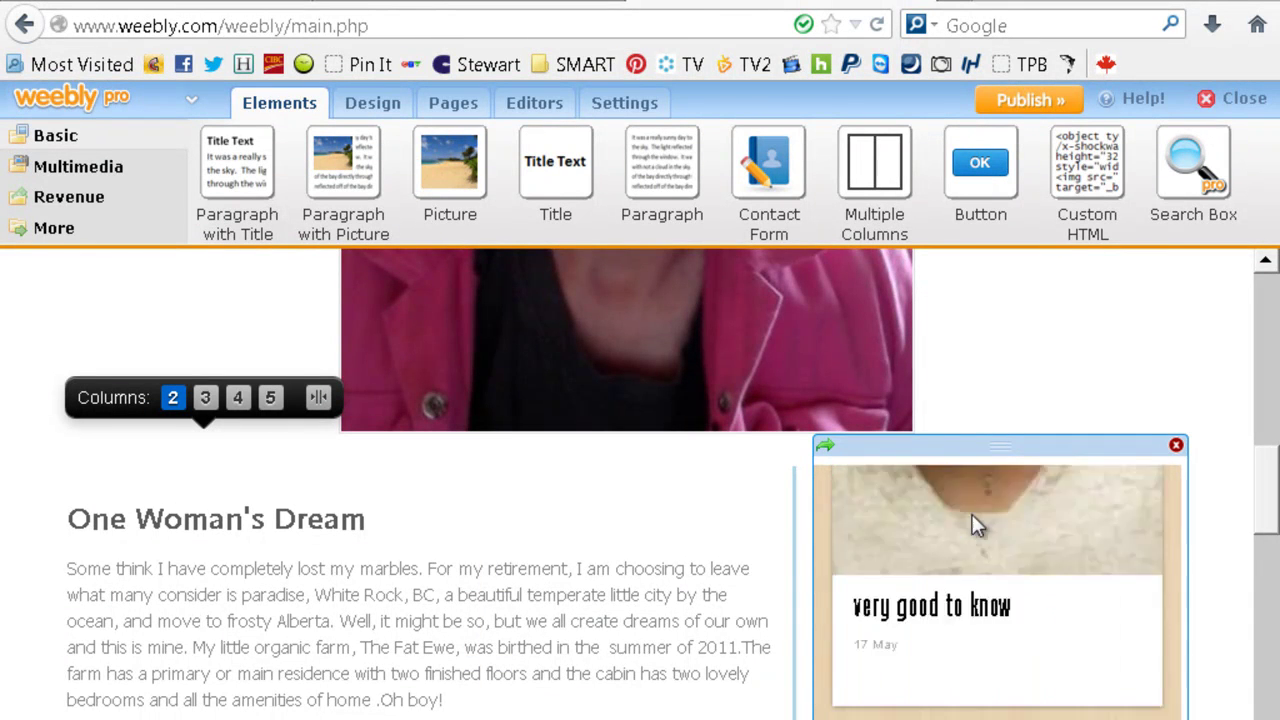
pyautogui.scroll(12, 975, 516)
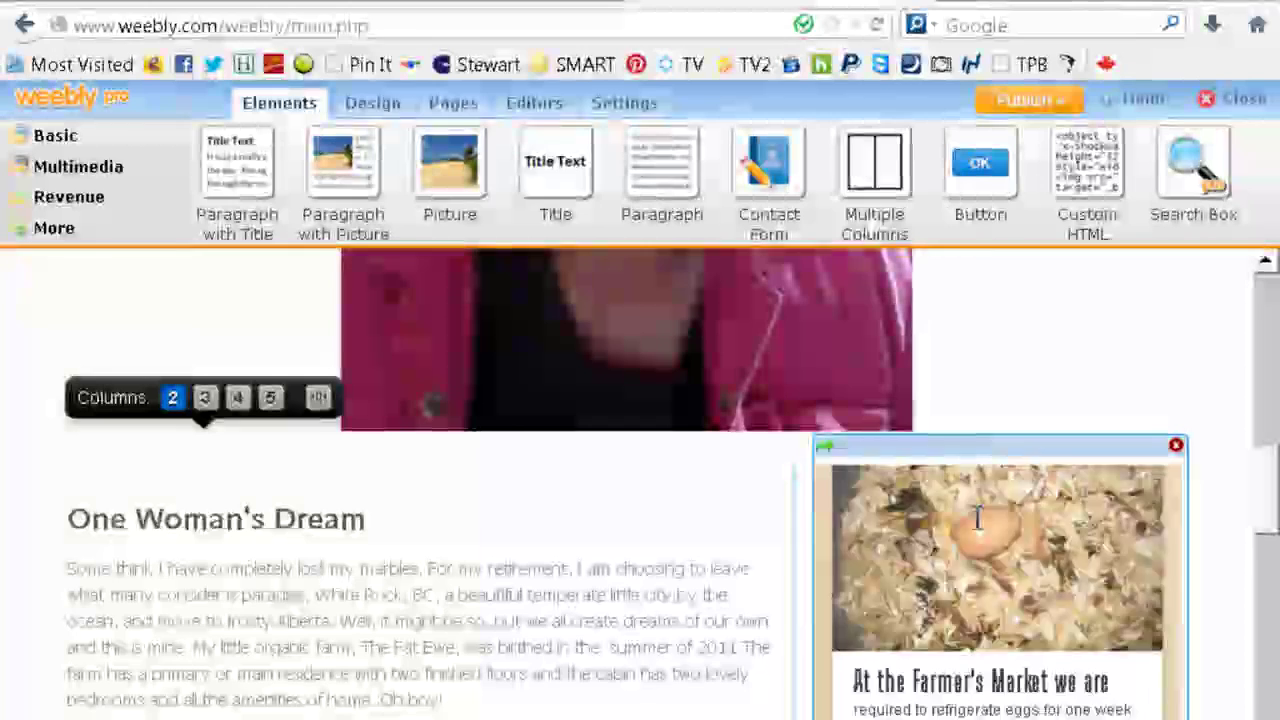
pyautogui.scroll(10, 978, 518)
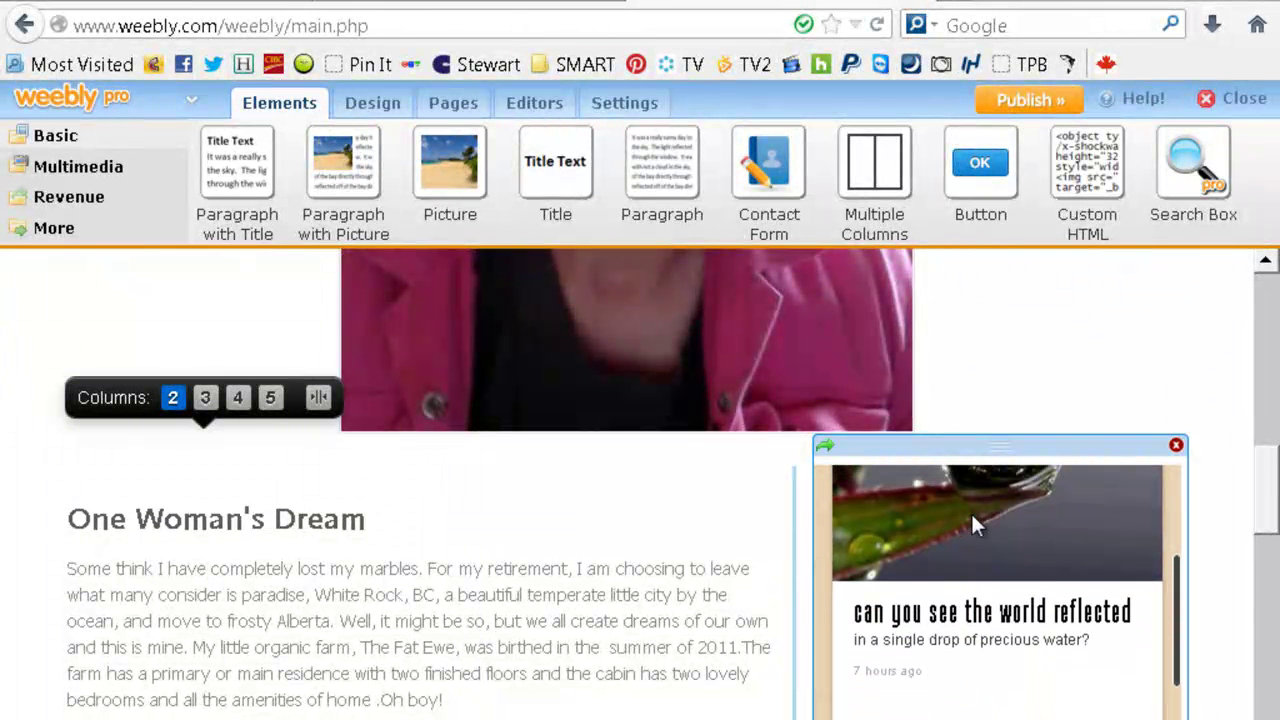
pyautogui.scroll(-10, 971, 511)
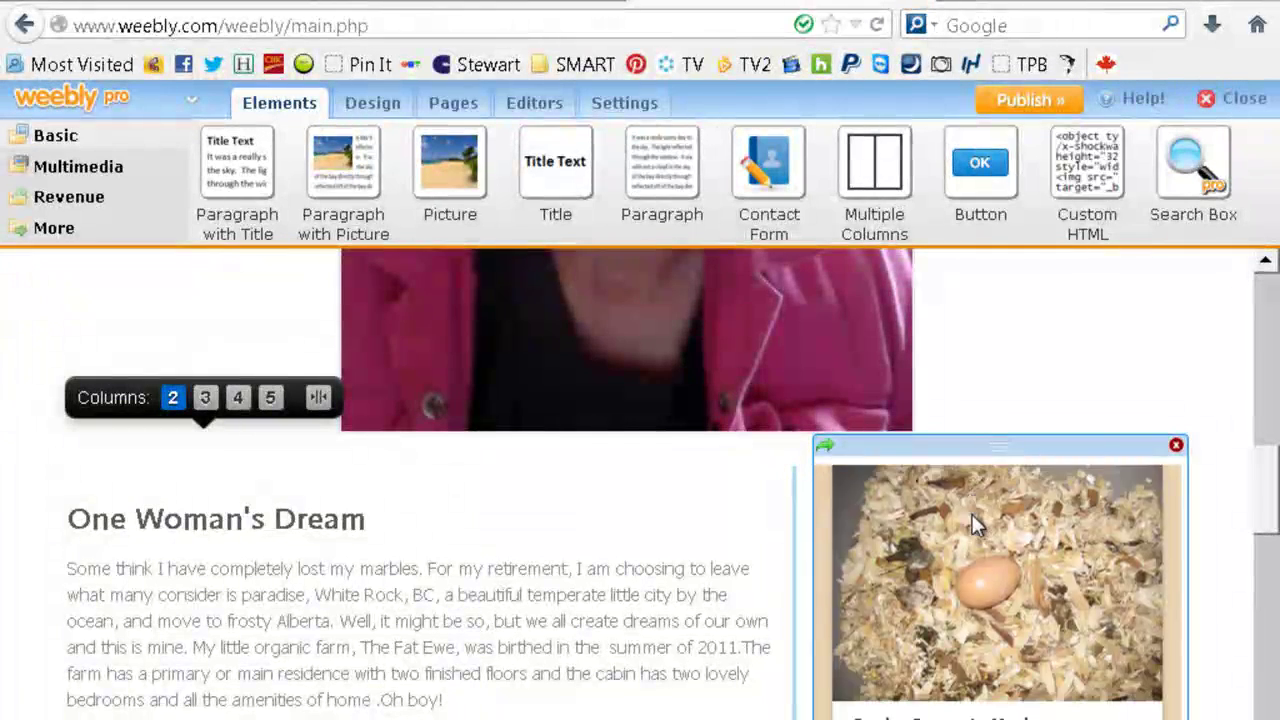
pyautogui.scroll(-10, 971, 511)
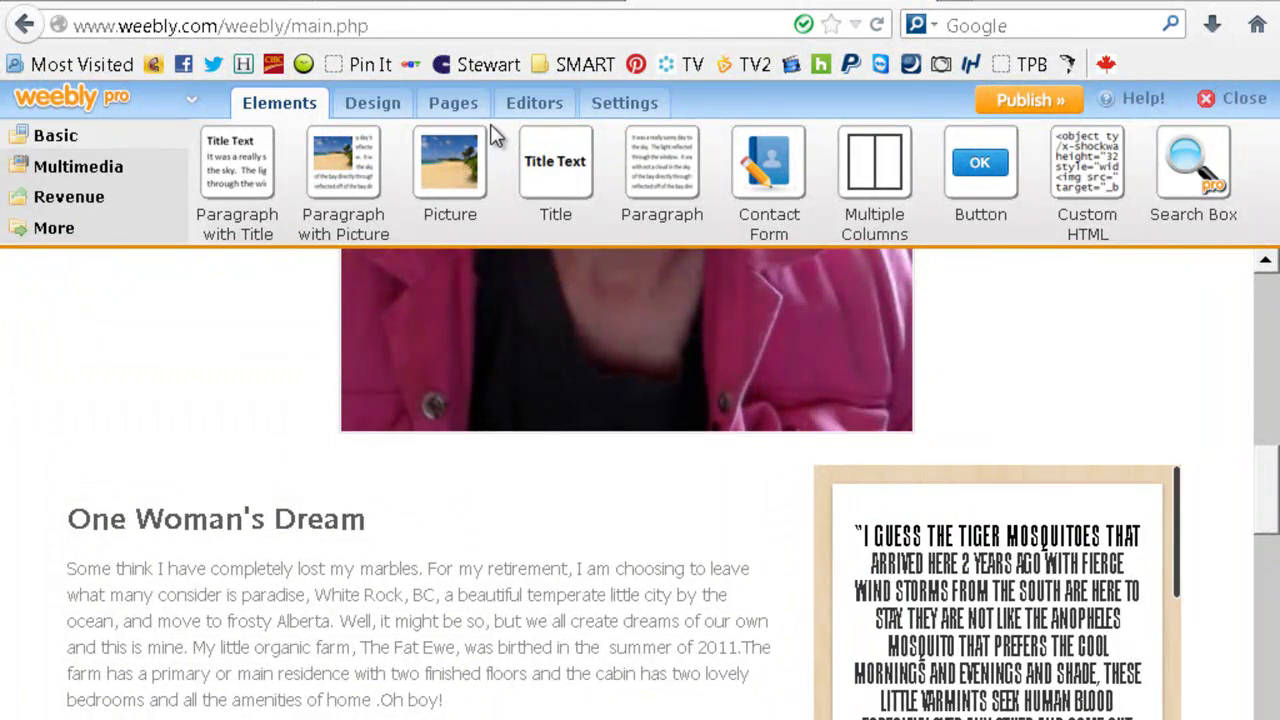
# Open the Blog page from the page manager in the editor and scroll through its content.
pyautogui.click(459, 108)
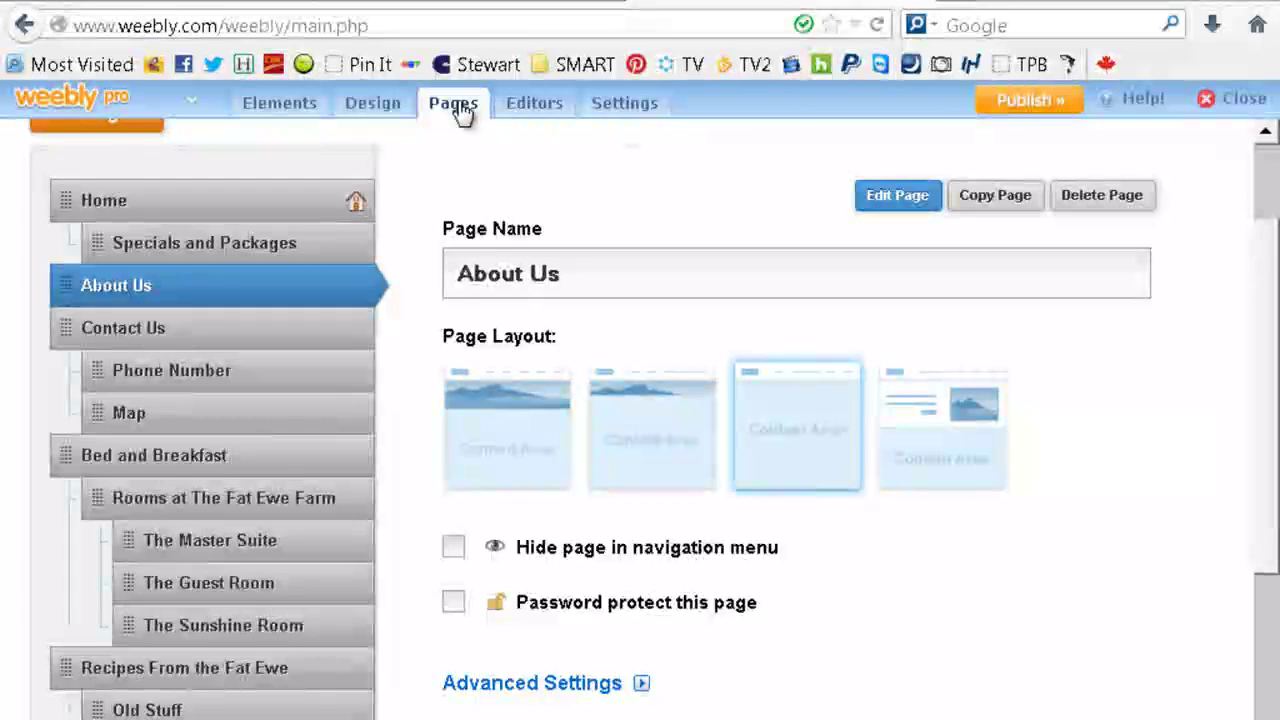
pyautogui.click(170, 716)
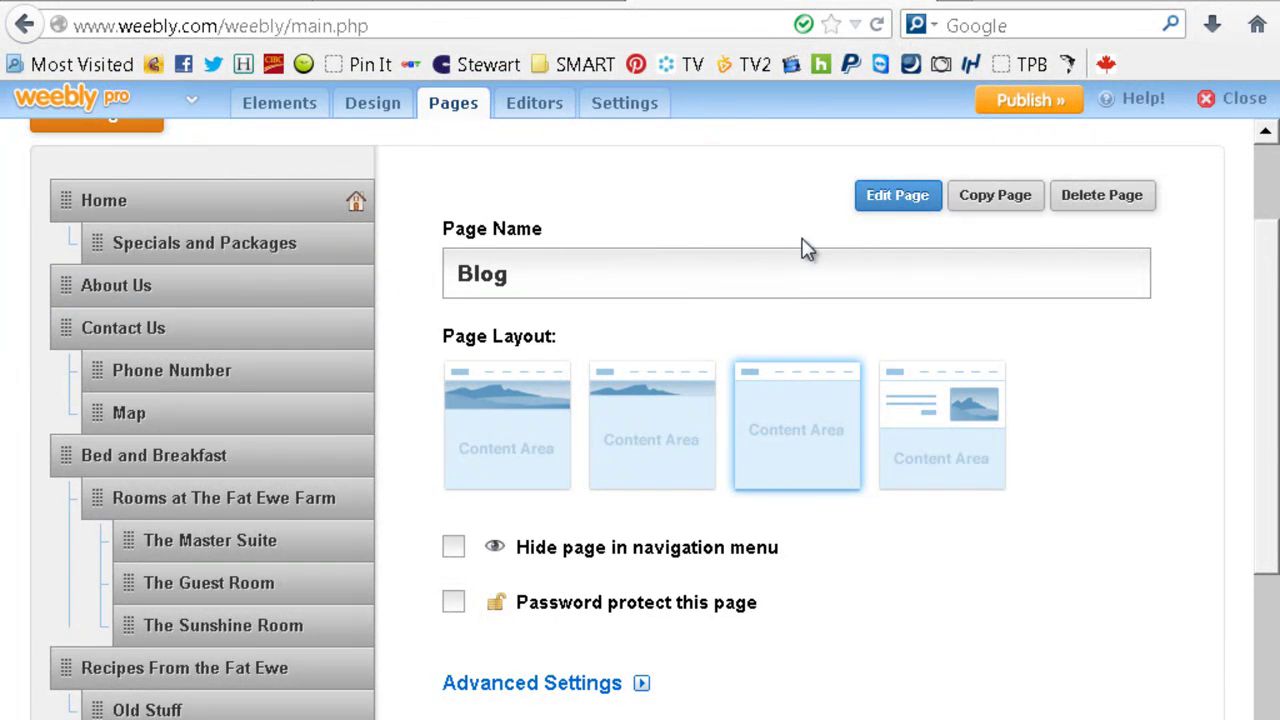
pyautogui.click(899, 198)
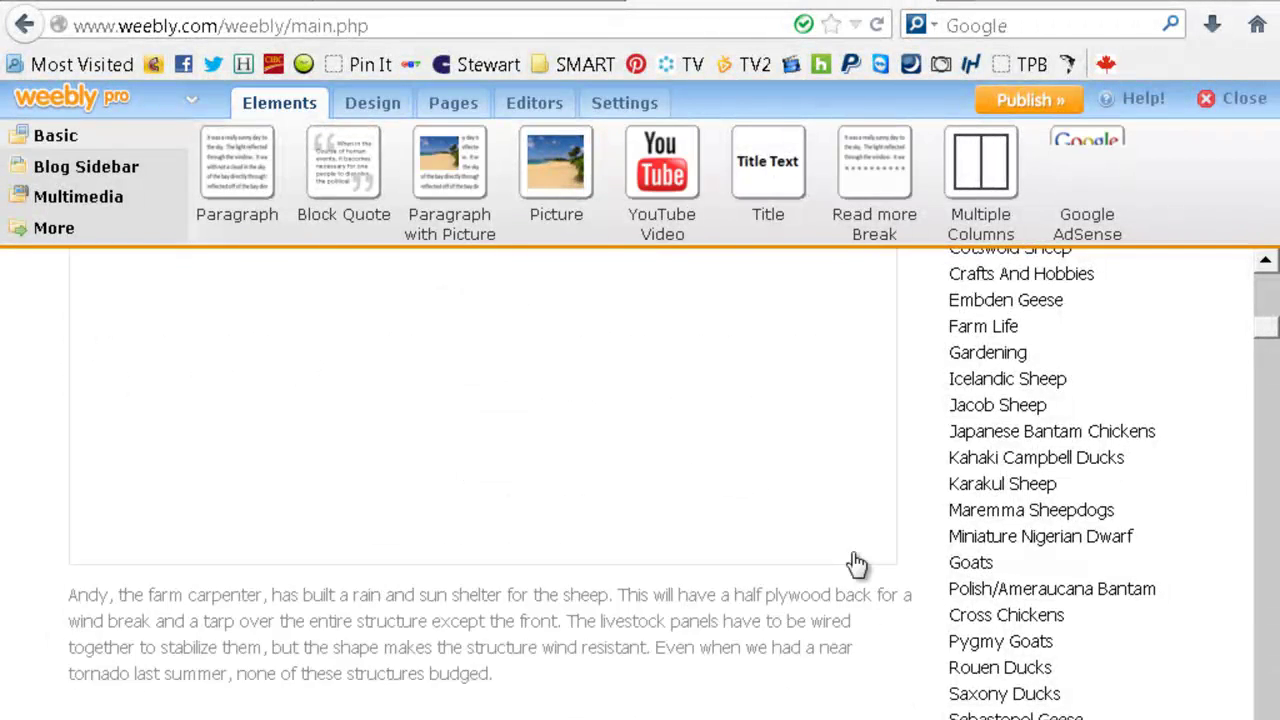
pyautogui.scroll(-10, 857, 563)
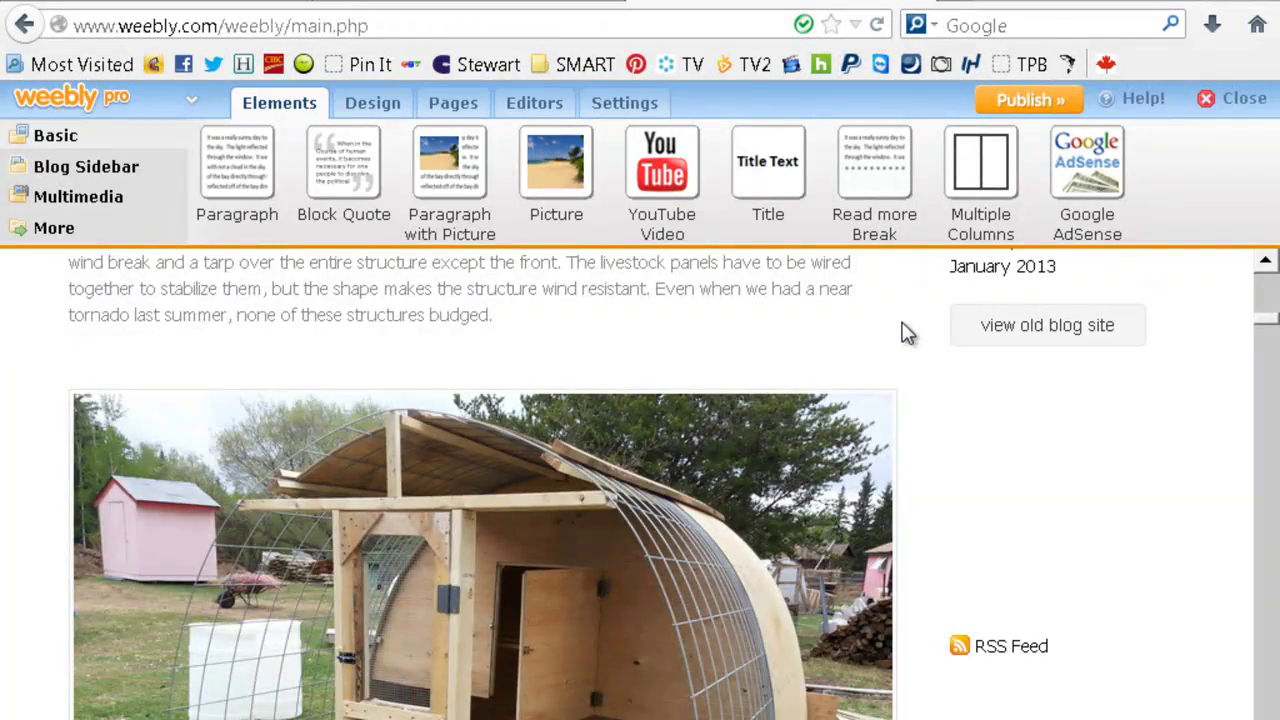
pyautogui.scroll(-10, 905, 333)
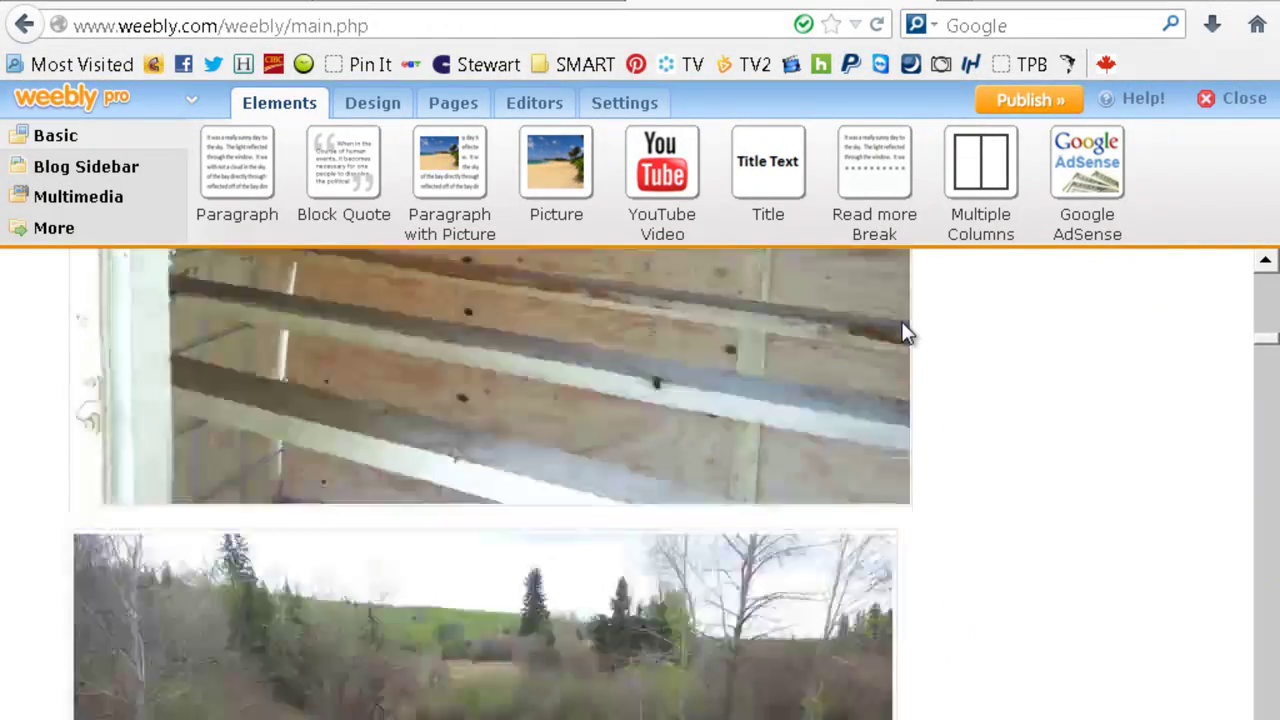
pyautogui.scroll(-5, 905, 333)
pyautogui.scroll(10, 905, 333)
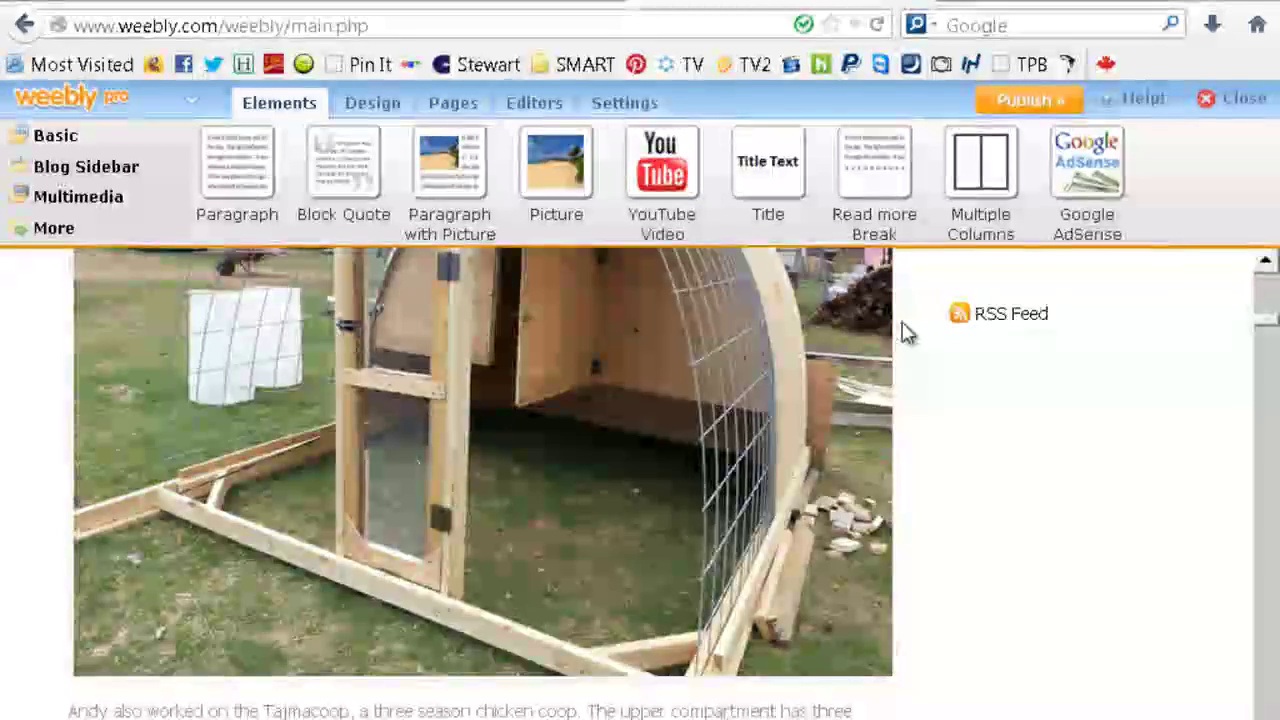
pyautogui.scroll(10, 905, 333)
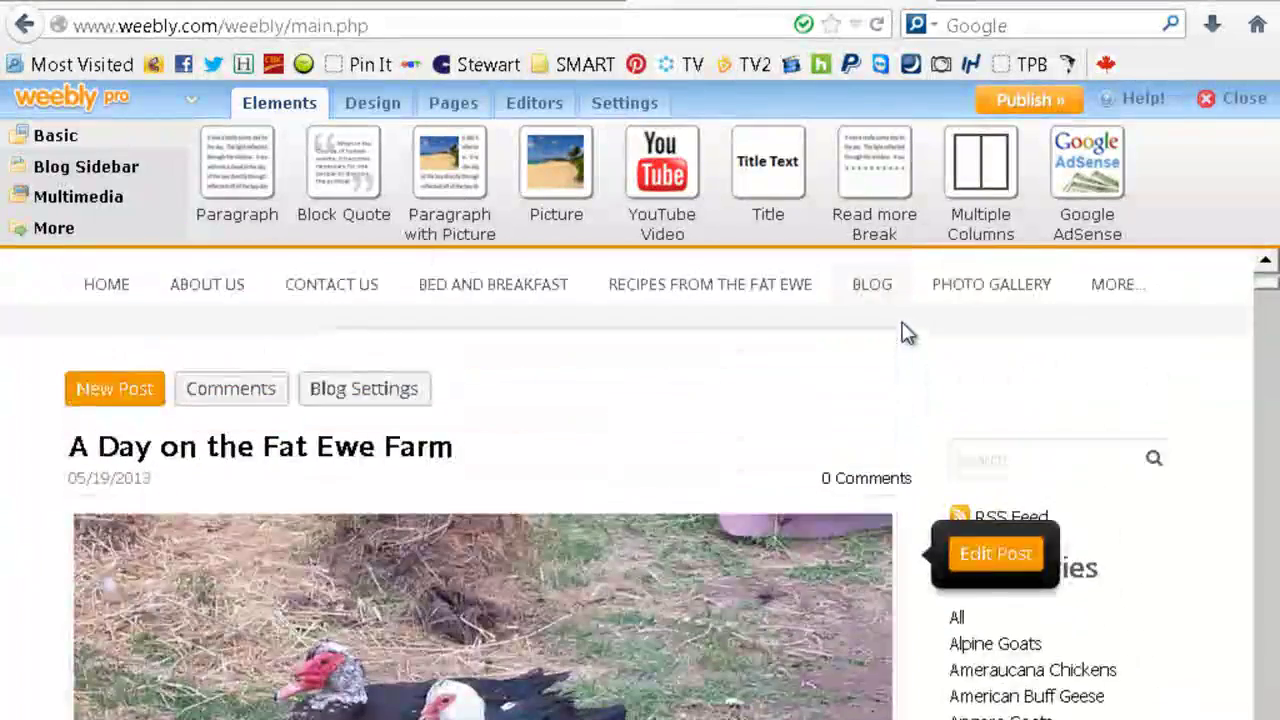
pyautogui.scroll(-12, 786, 401)
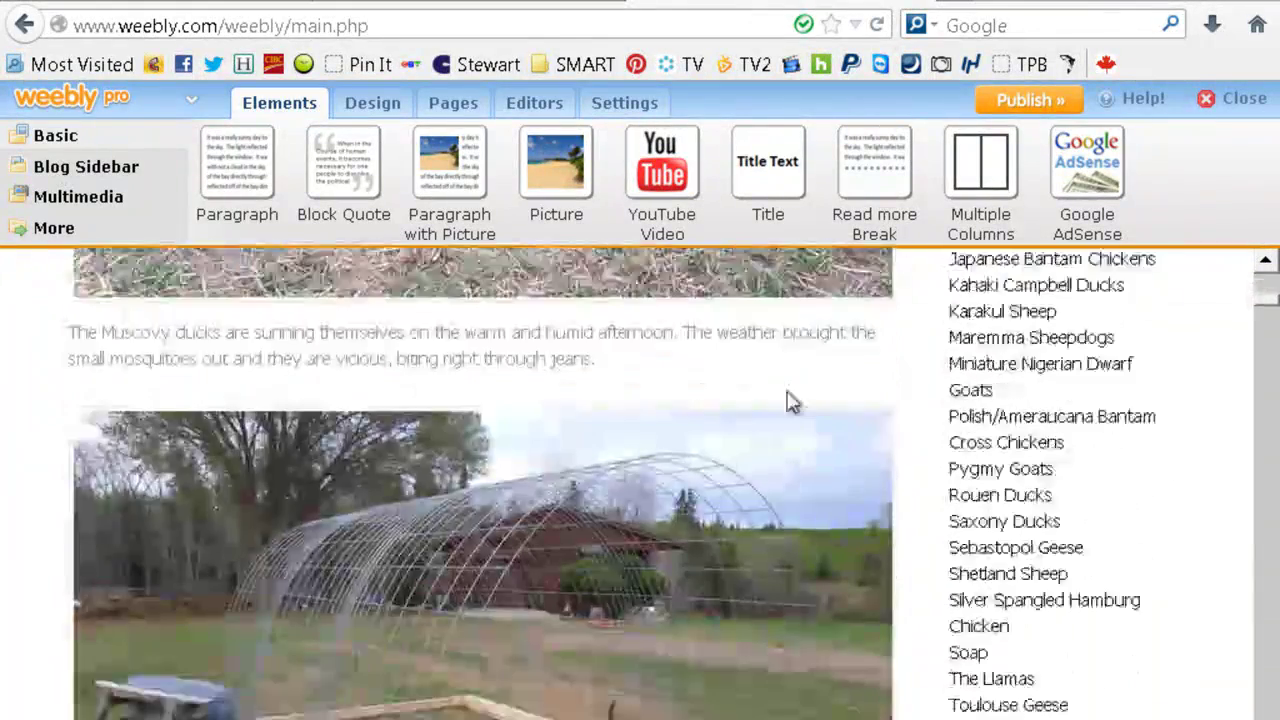
pyautogui.scroll(-5, 790, 401)
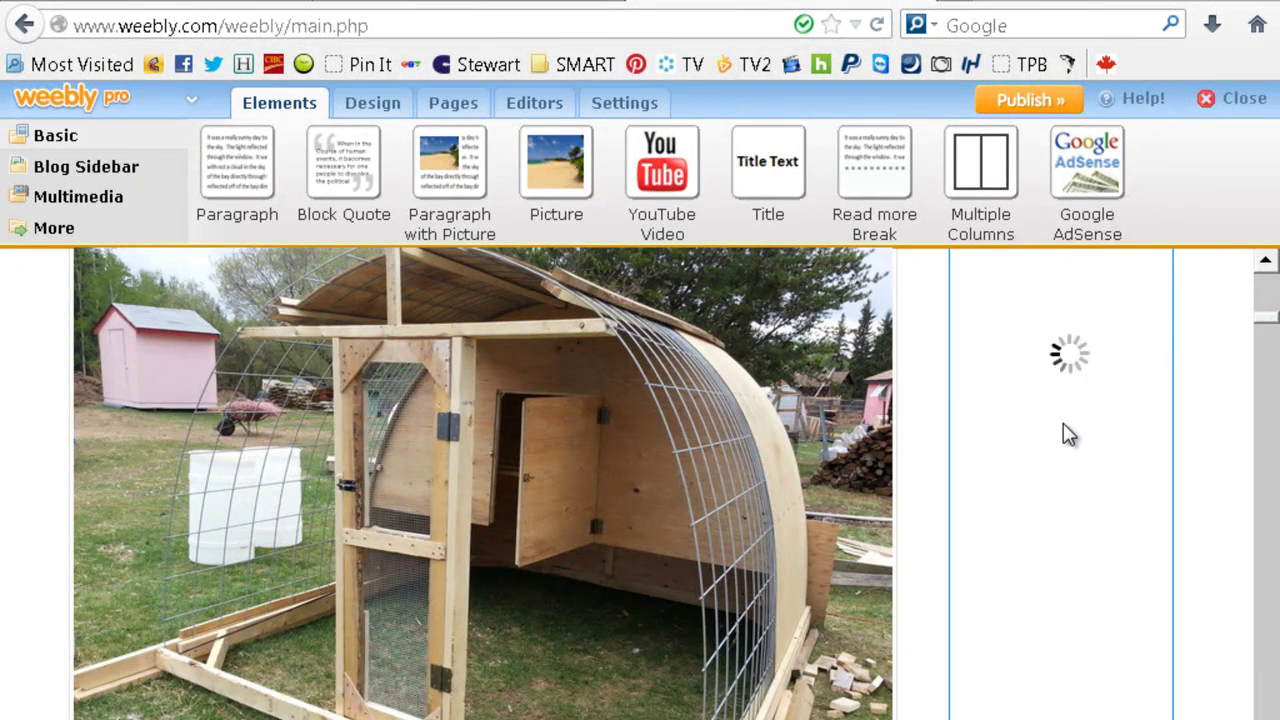
pyautogui.scroll(3, 937, 429)
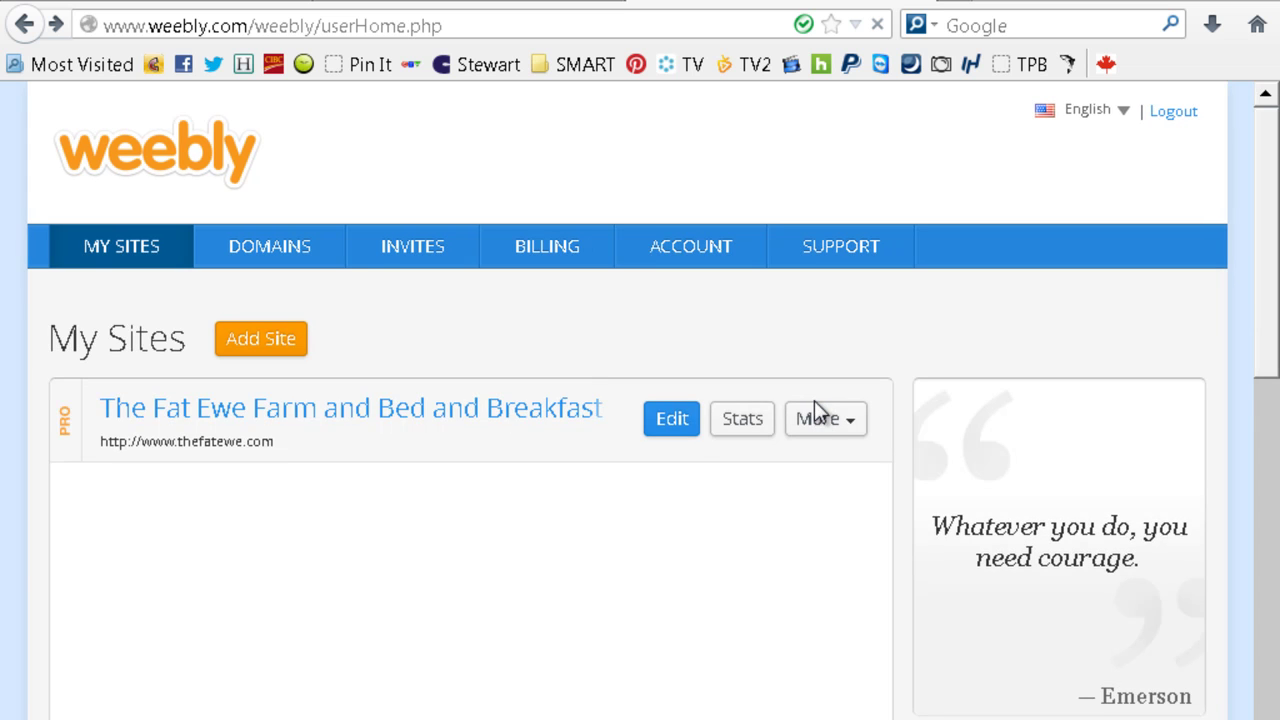
# Reopen the Fat Ewe Farm site, dismiss Tint's embed instructions, and review background and font settings unchanged.
pyautogui.click(672, 420)
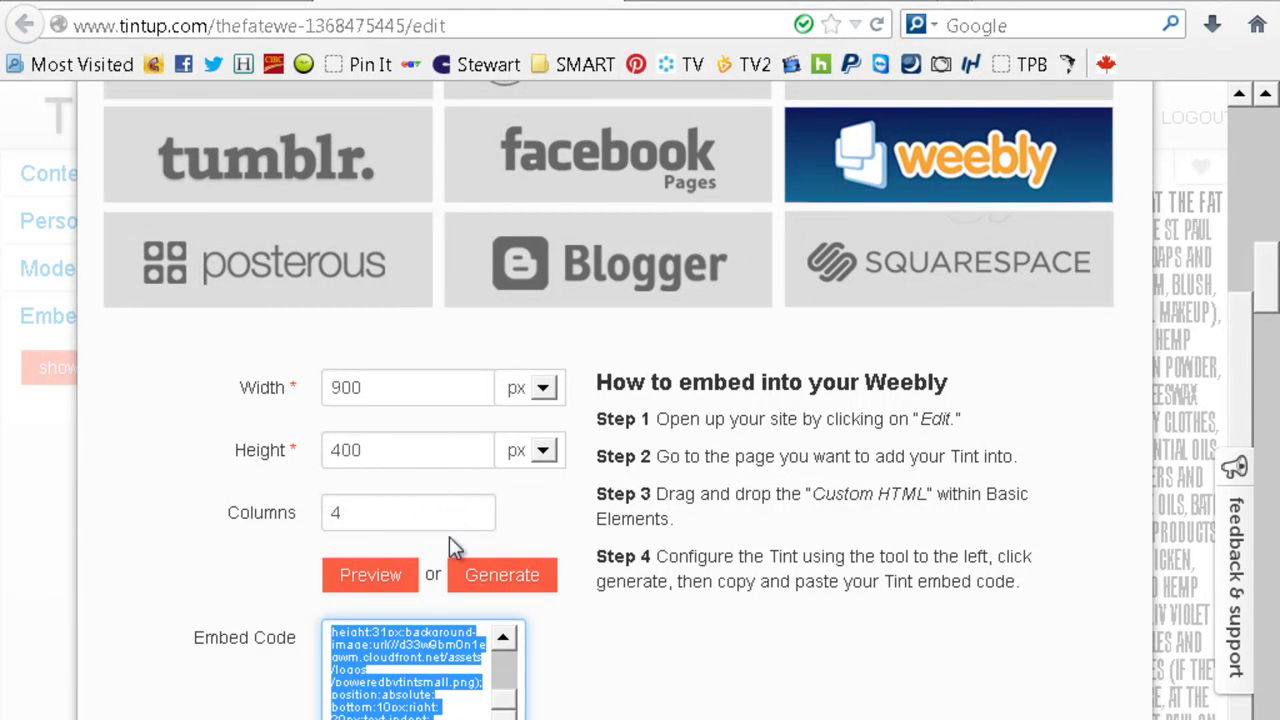
pyautogui.scroll(5, 774, 504)
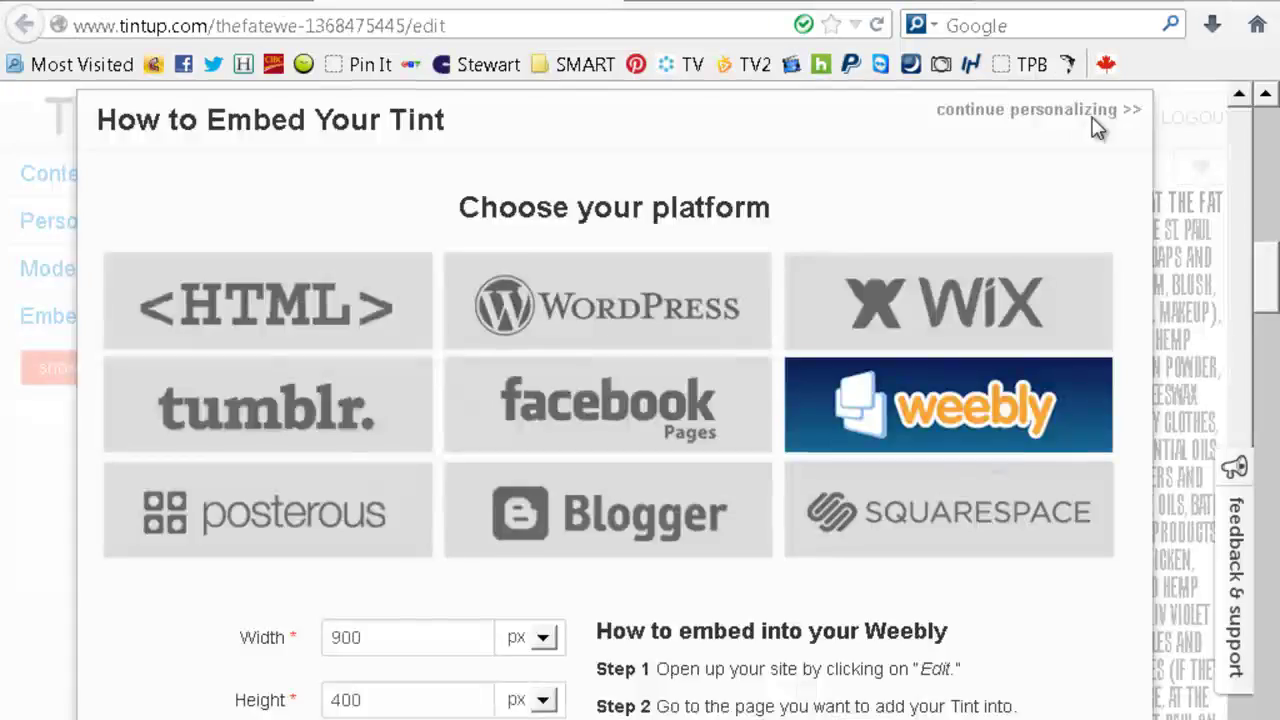
pyautogui.click(1097, 127)
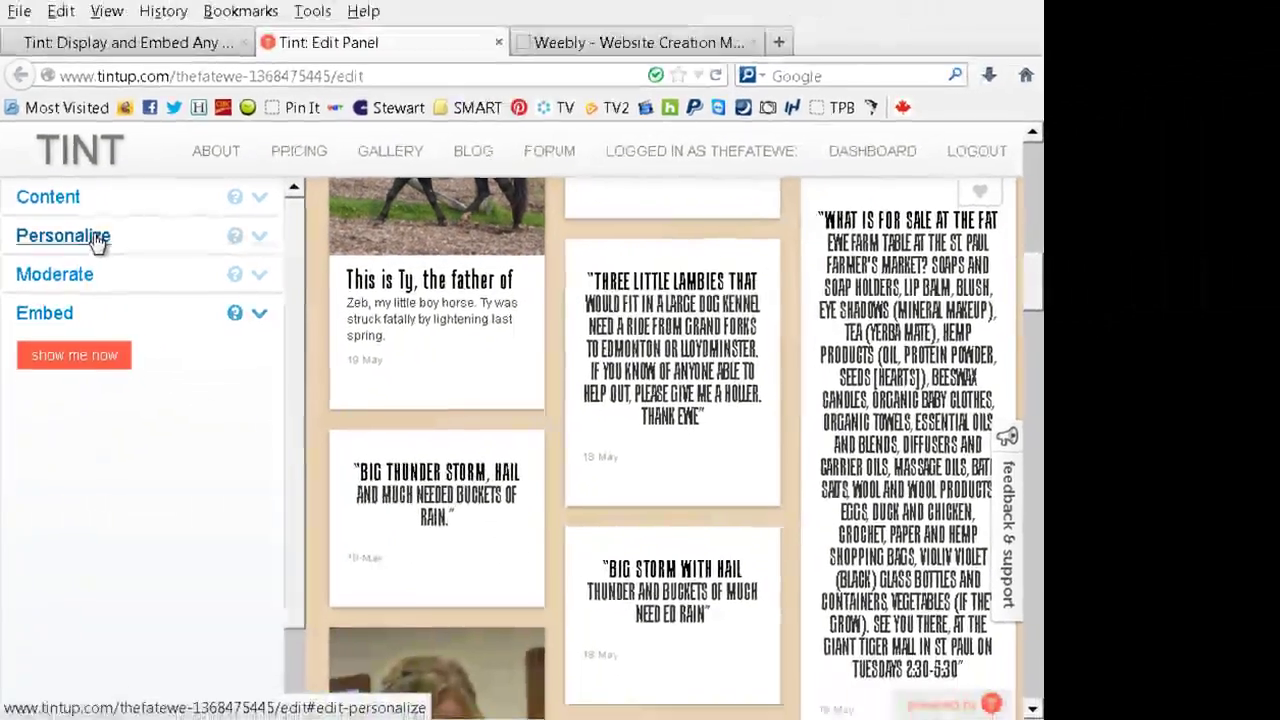
pyautogui.click(98, 240)
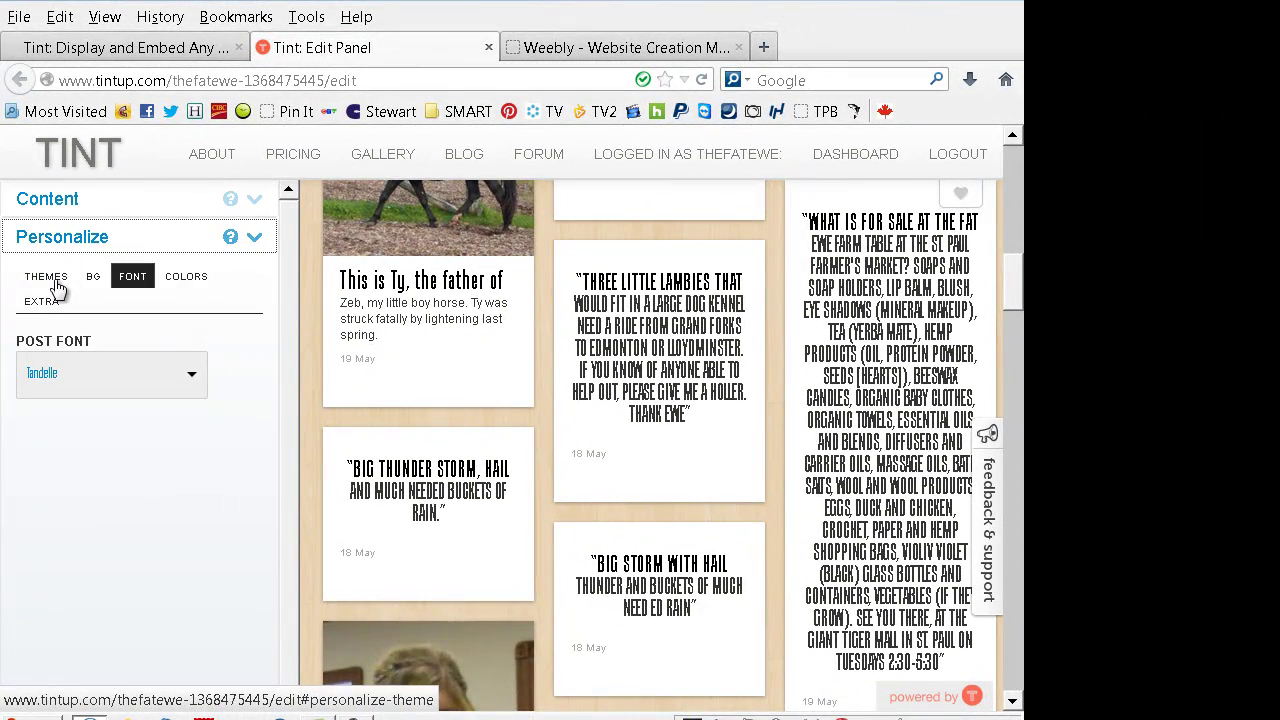
pyautogui.click(92, 280)
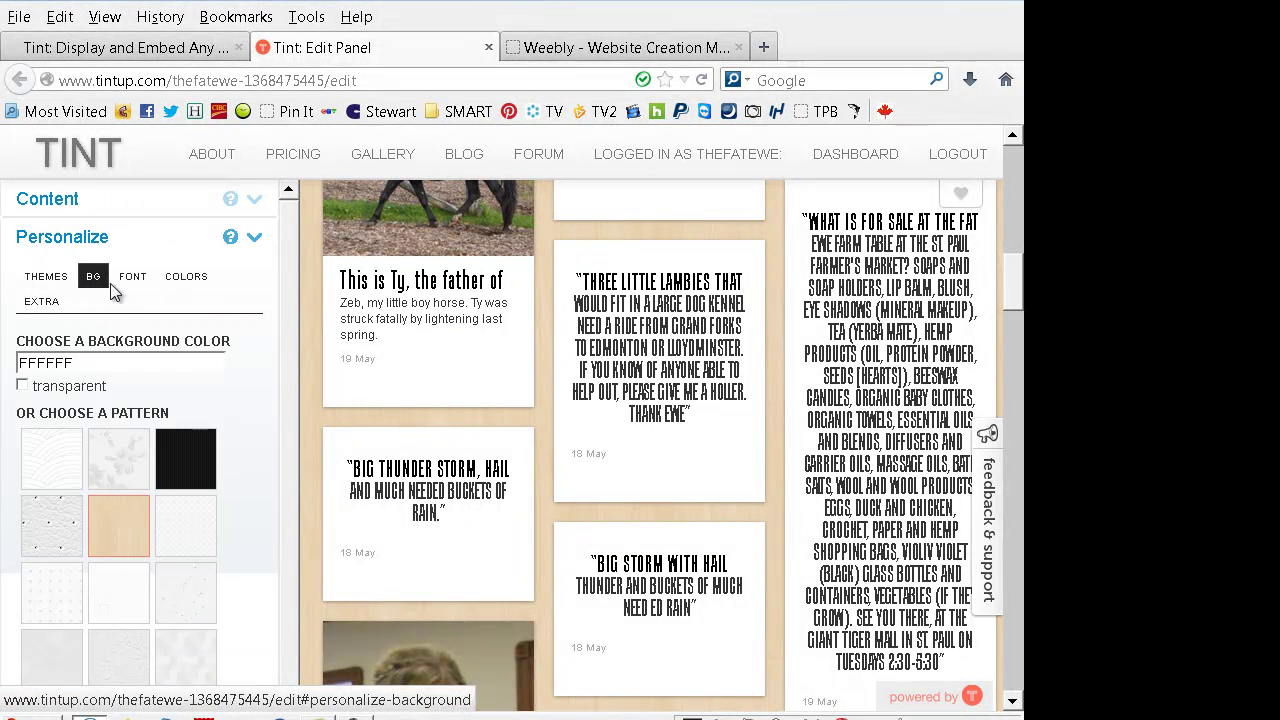
pyautogui.click(131, 285)
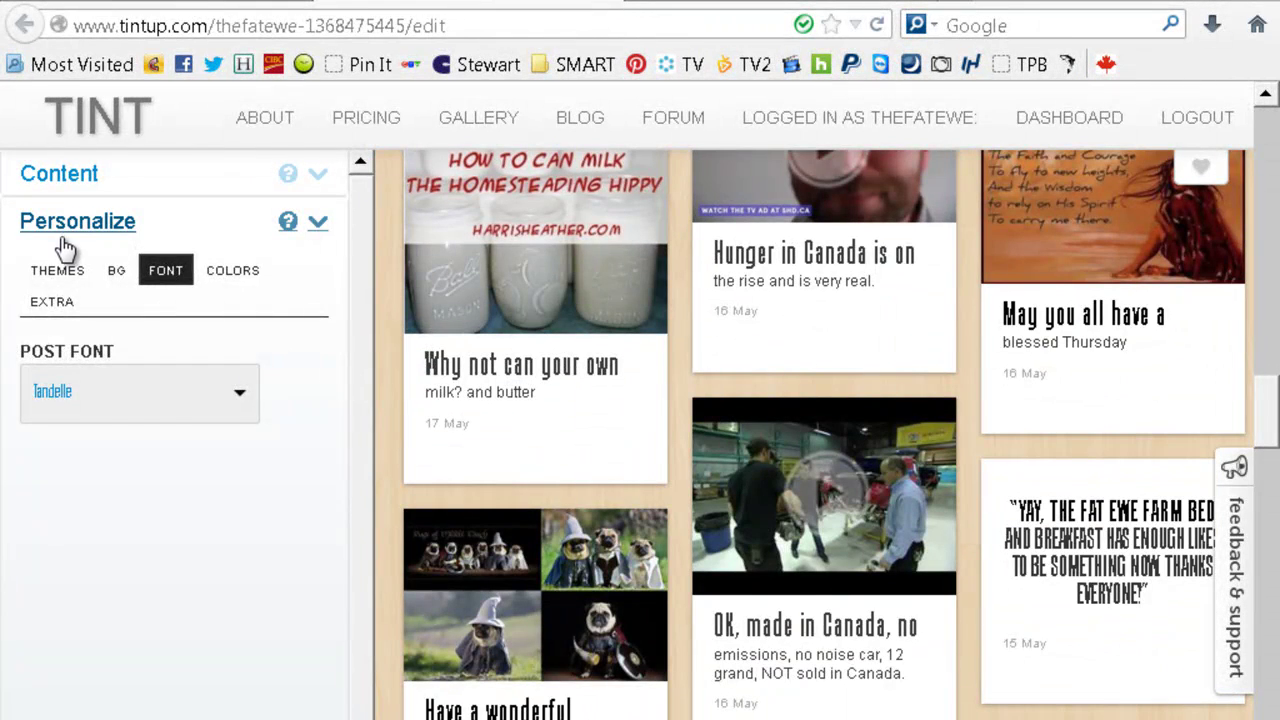
pyautogui.click(62, 232)
# Generate Weebly embed code for the 900 × 400 px, 4-column Tint feed and copy it.
pyautogui.click(62, 320)
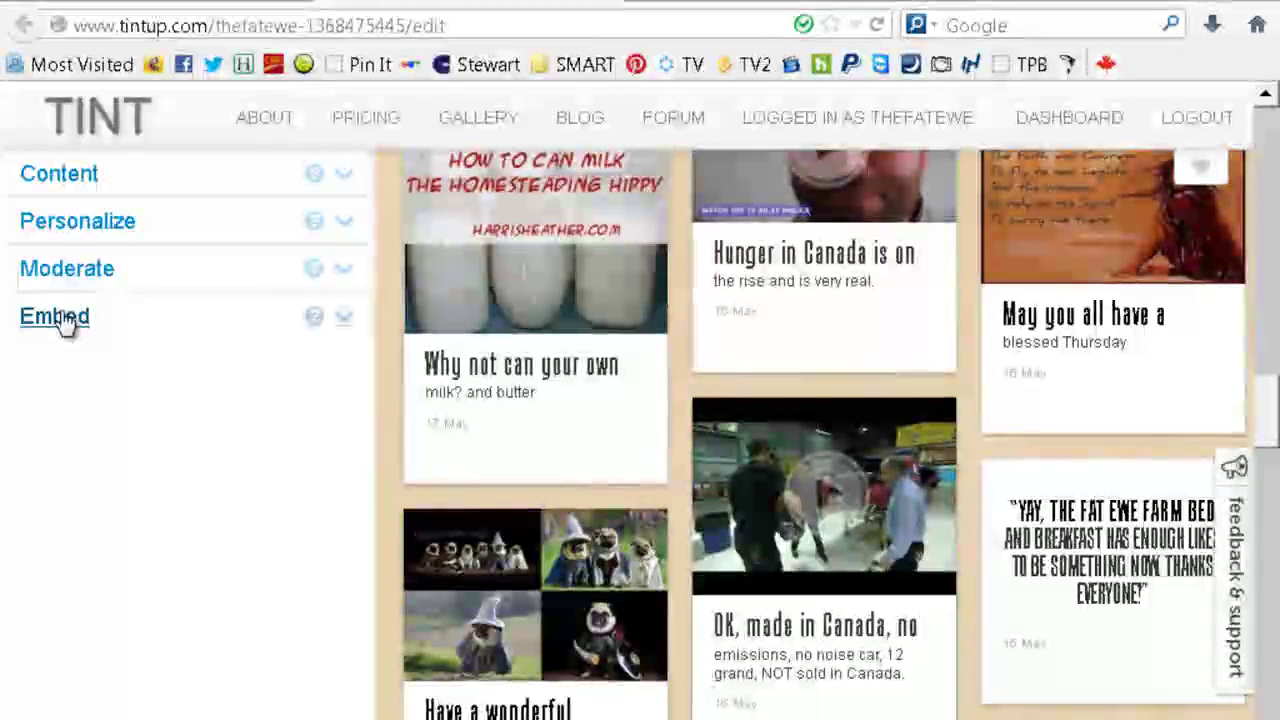
pyautogui.click(100, 378)
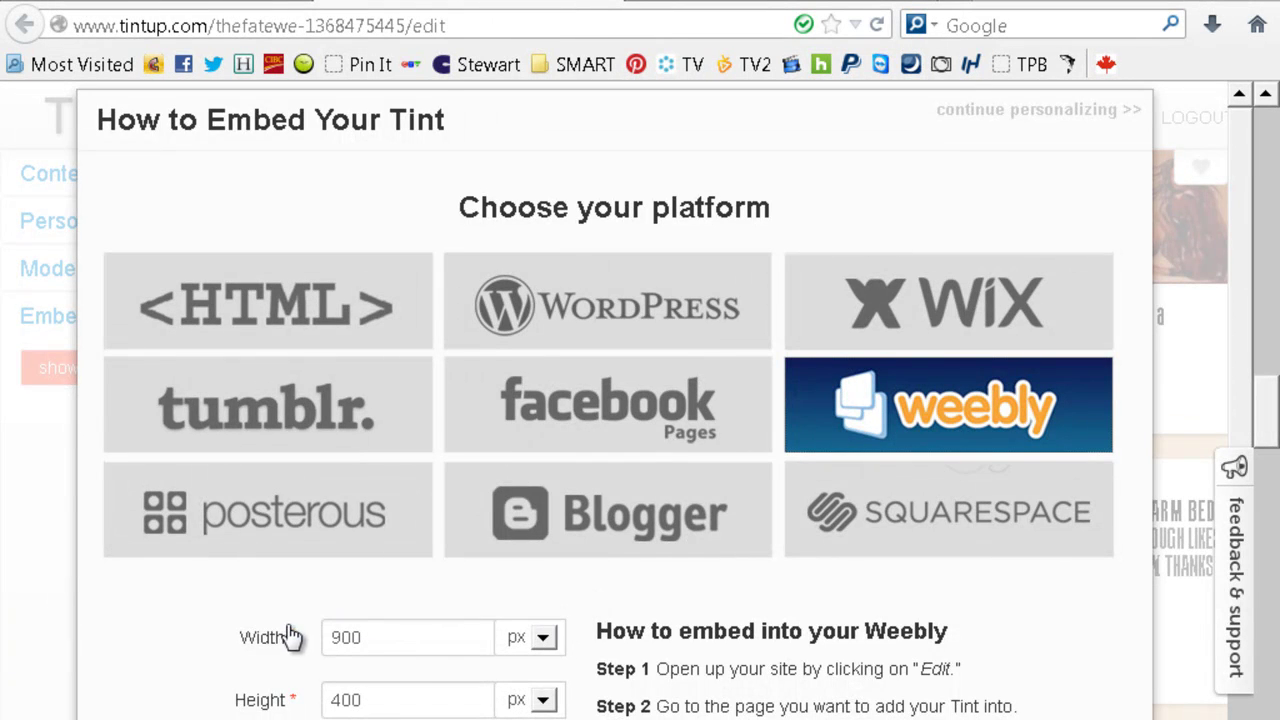
pyautogui.scroll(-3, 230, 625)
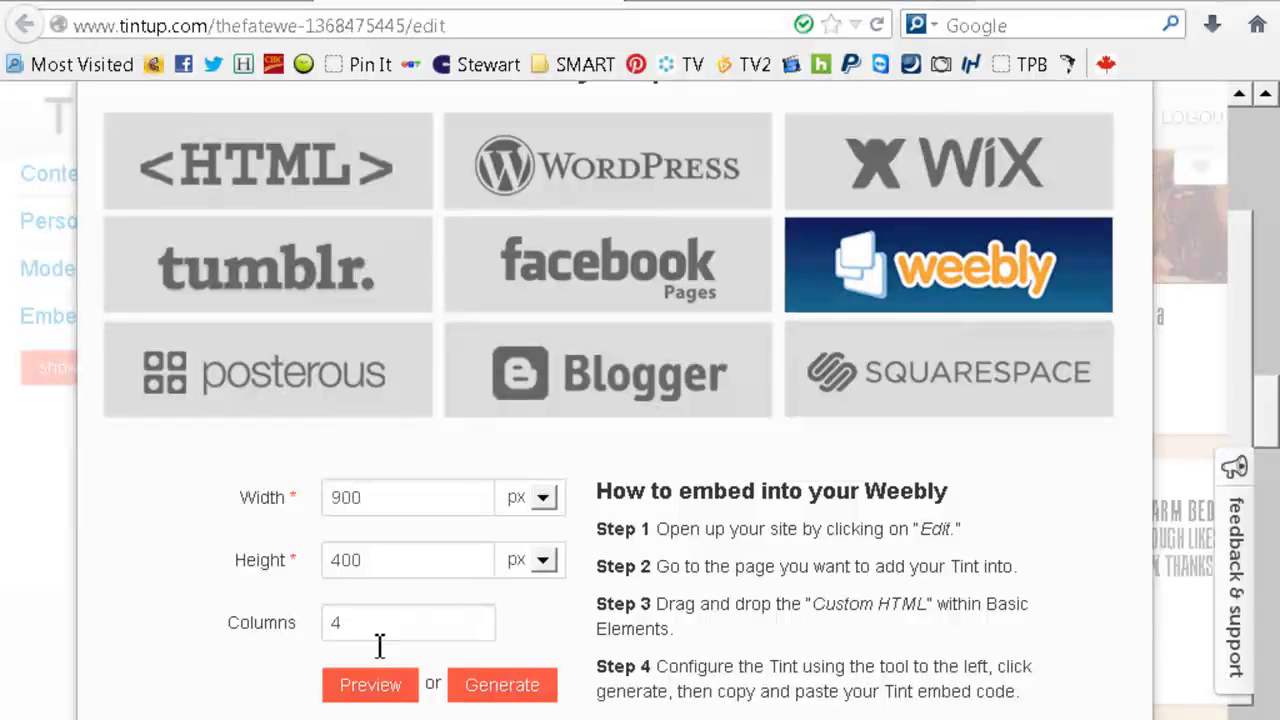
pyautogui.click(497, 688)
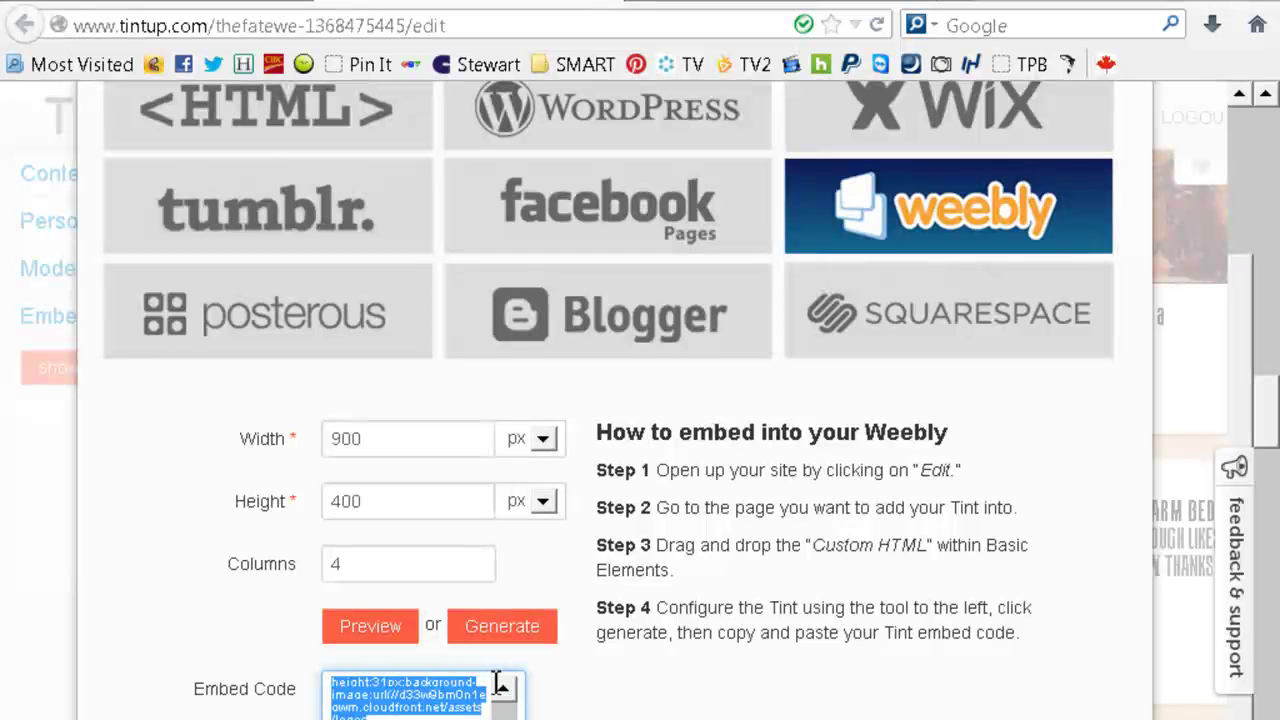
pyautogui.rightClick(406, 698)
pyautogui.click(484, 447)
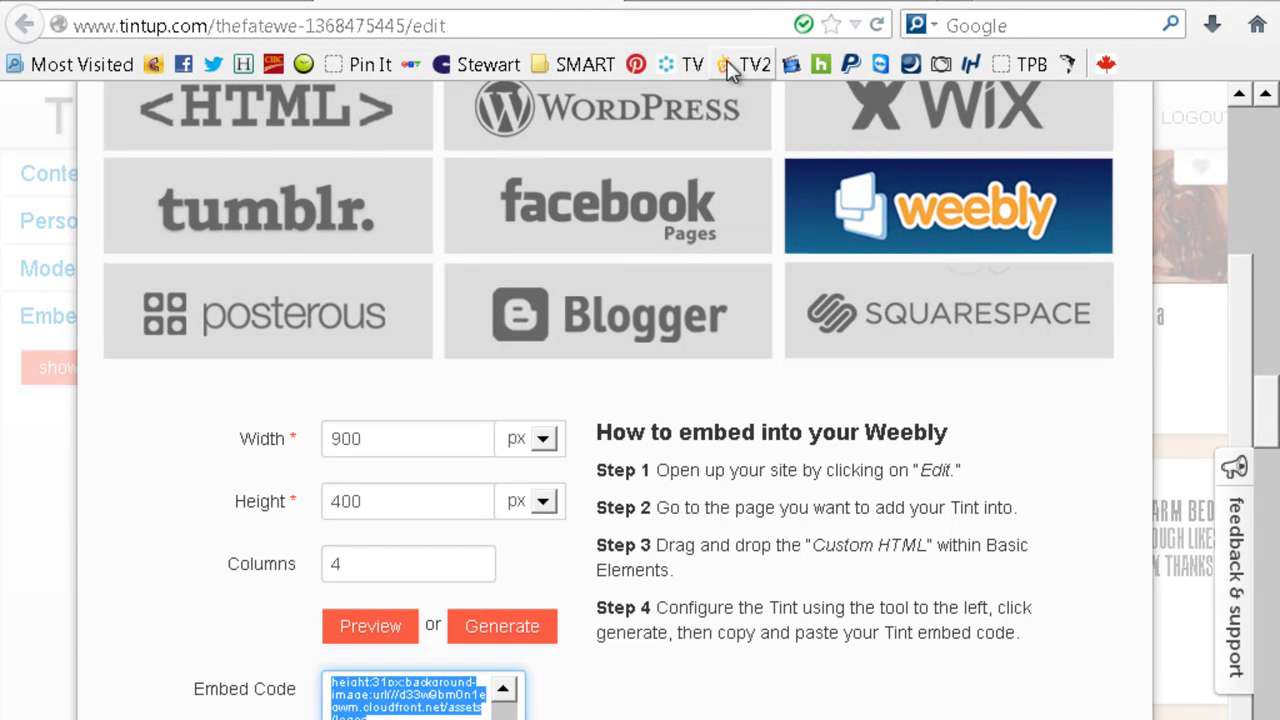
pyautogui.click(743, 4)
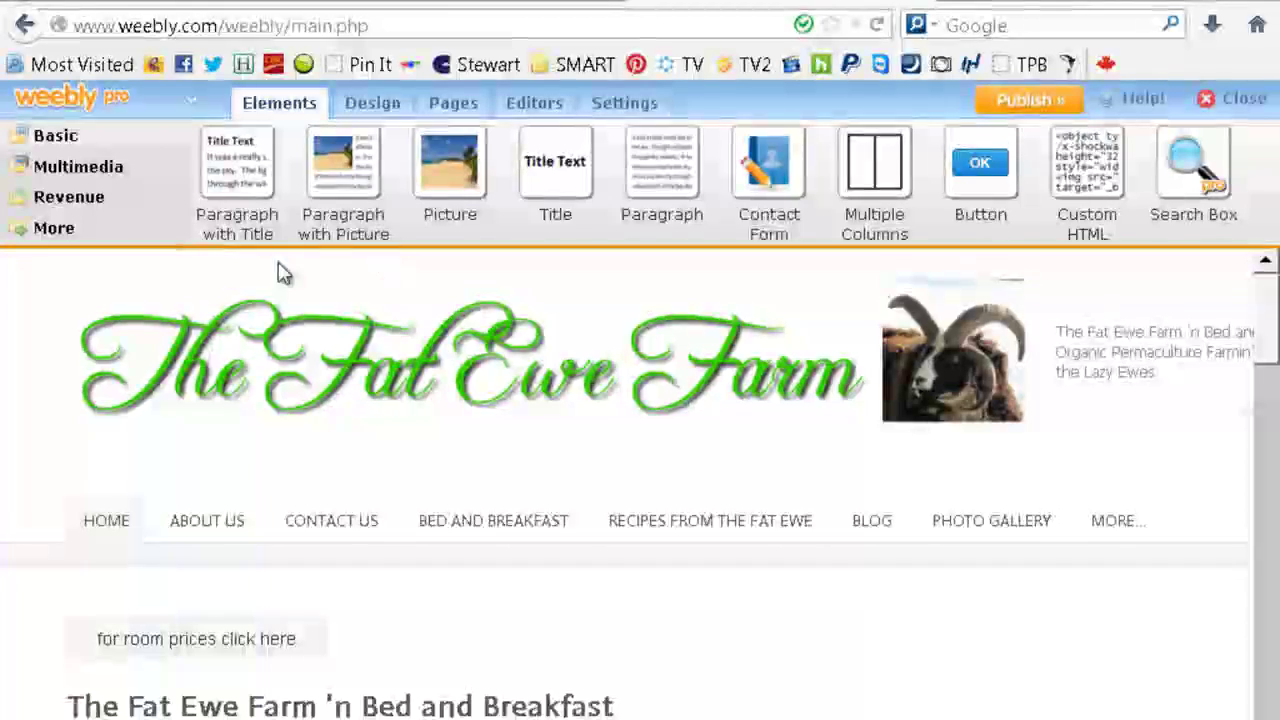
# Drag a Custom HTML box from More onto the home page, just above the room prices button.
pyautogui.scroll(-3, 617, 506)
pyautogui.scroll(-2, 620, 503)
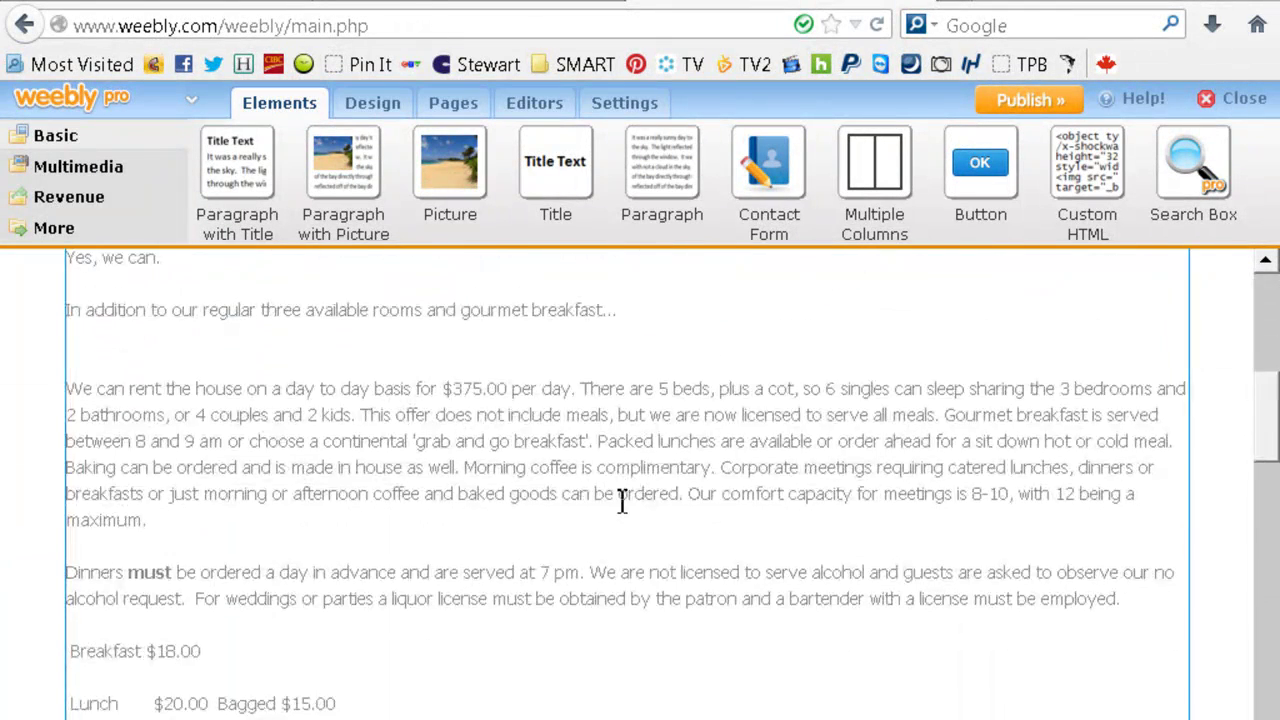
pyautogui.scroll(5, 620, 503)
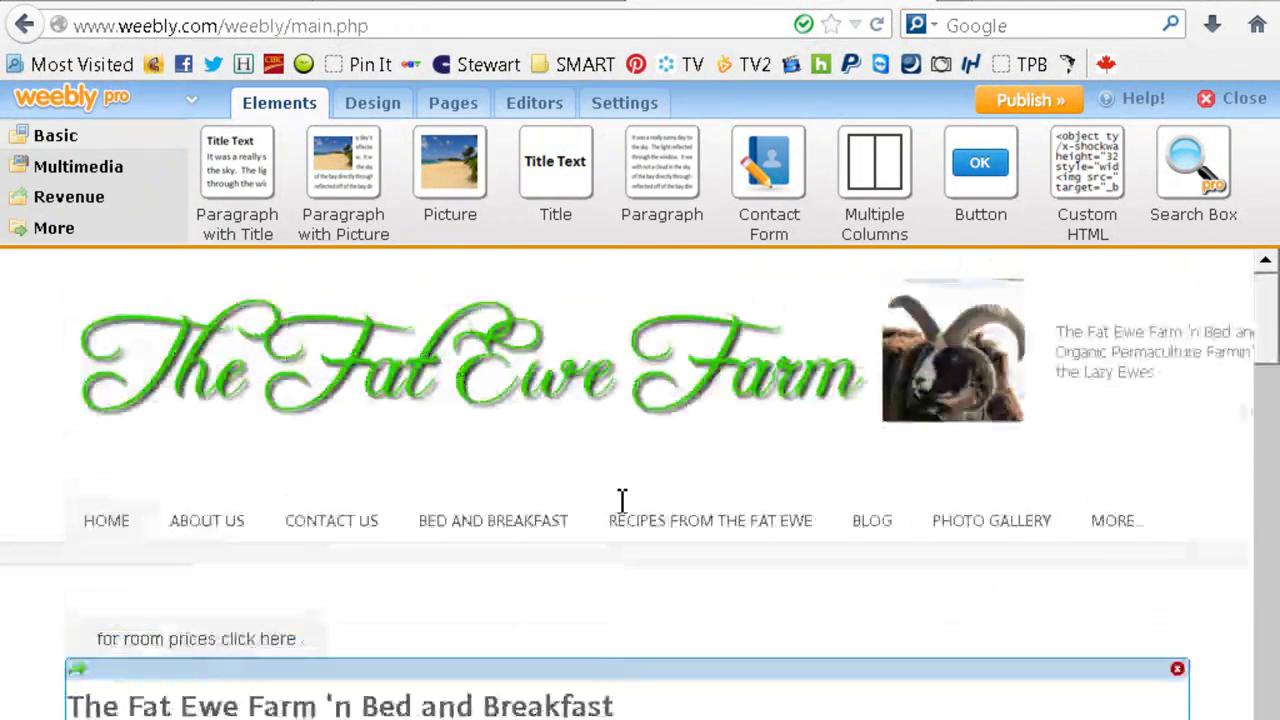
pyautogui.click(55, 229)
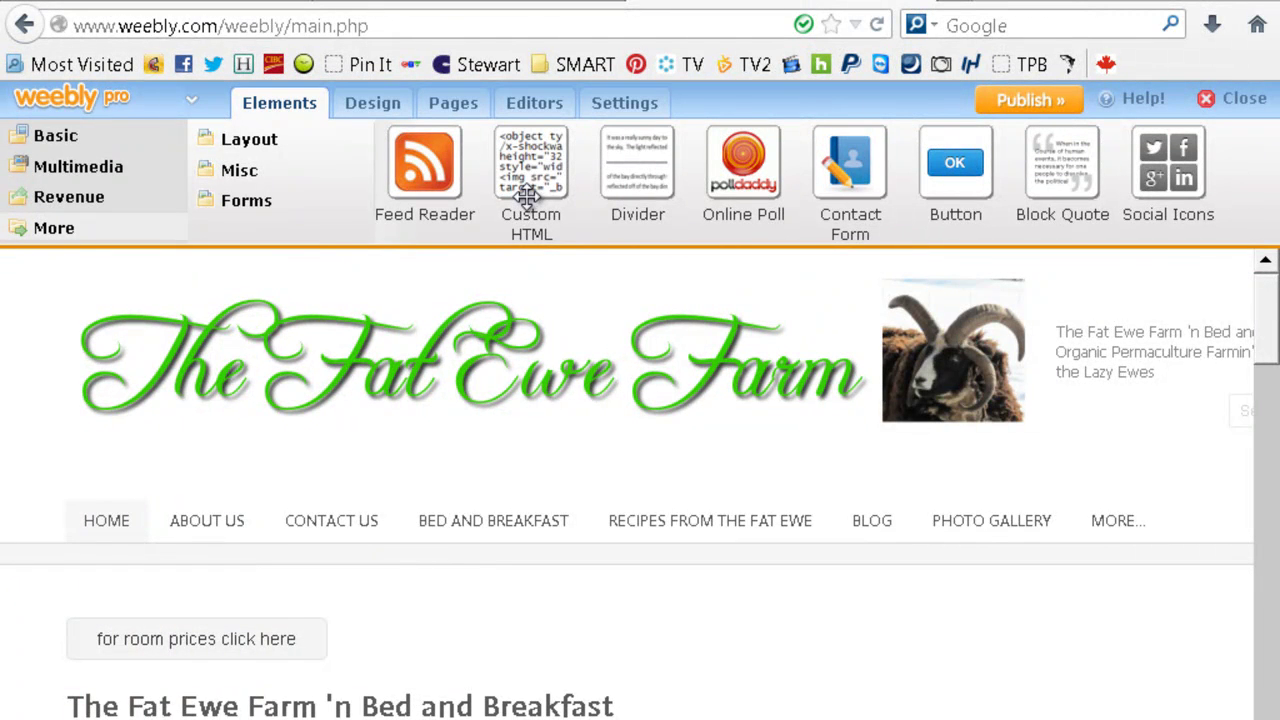
pyautogui.moveTo(527, 197); pyautogui.dragTo(498, 655)
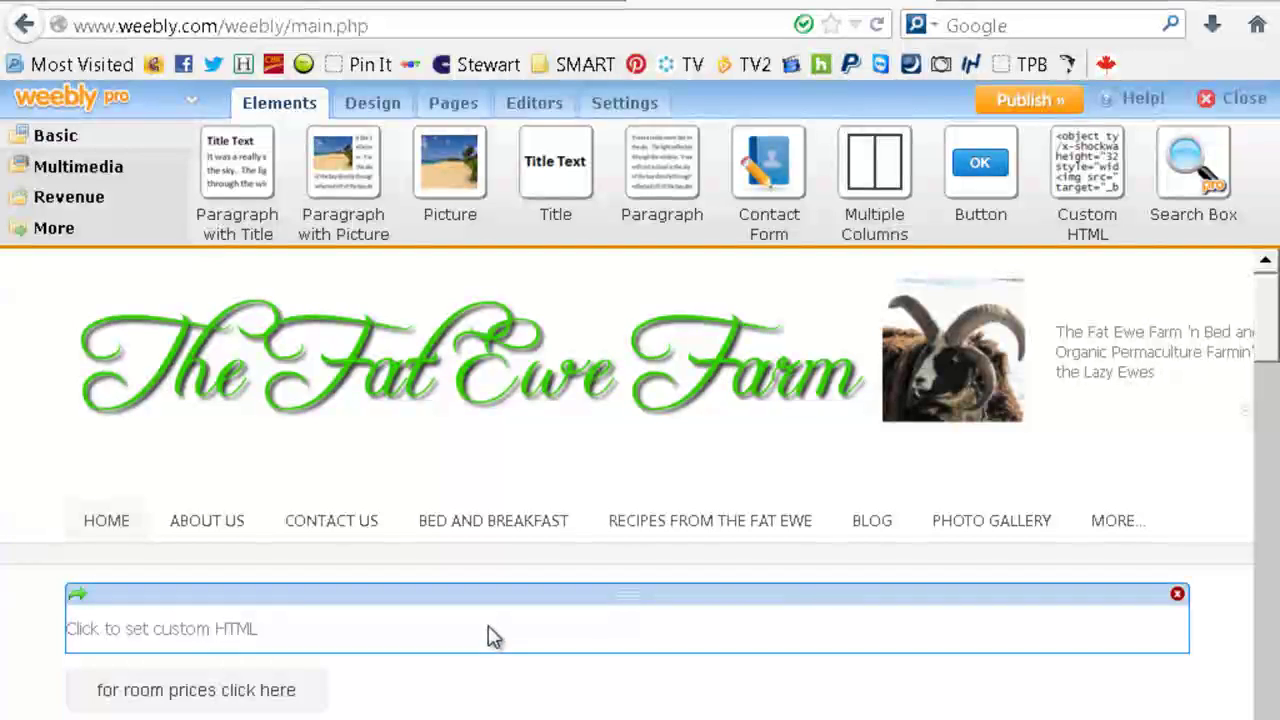
# Delete the empty Custom HTML placeholder, confirming 'Yes, delete it', and close the site editor.
pyautogui.click(240, 628)
pyautogui.rightClick(240, 625)
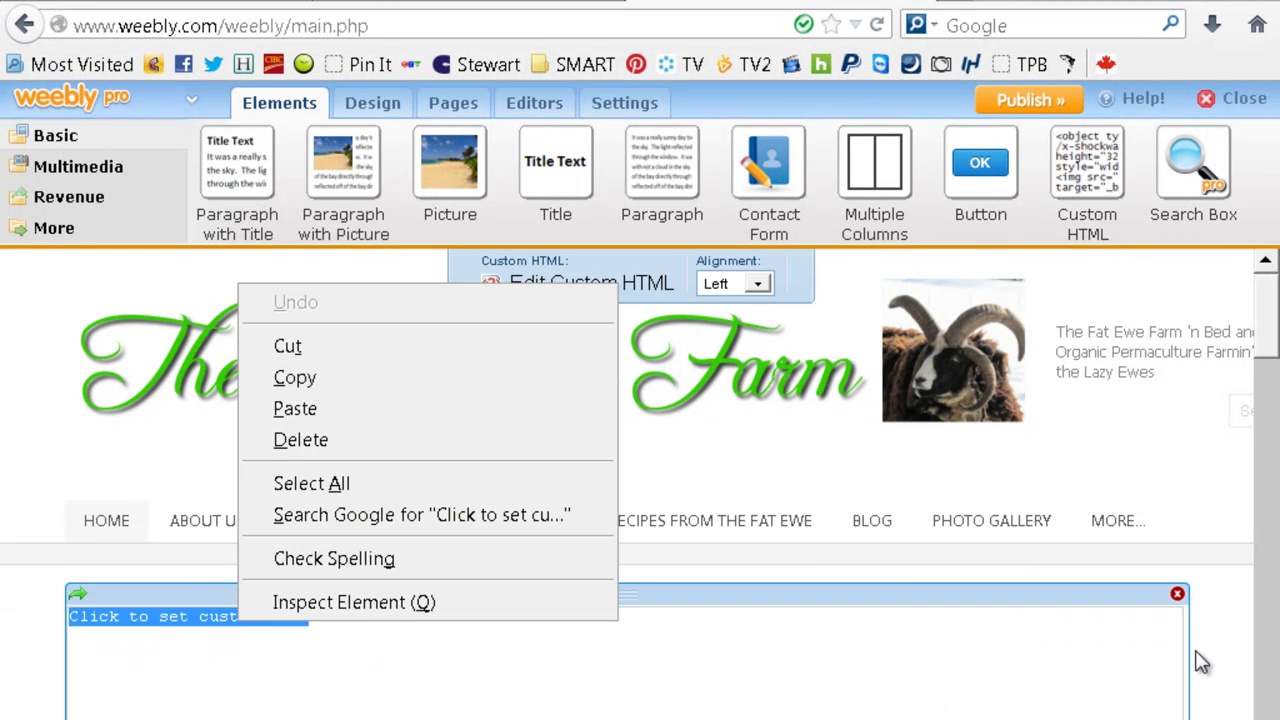
pyautogui.click(1178, 597)
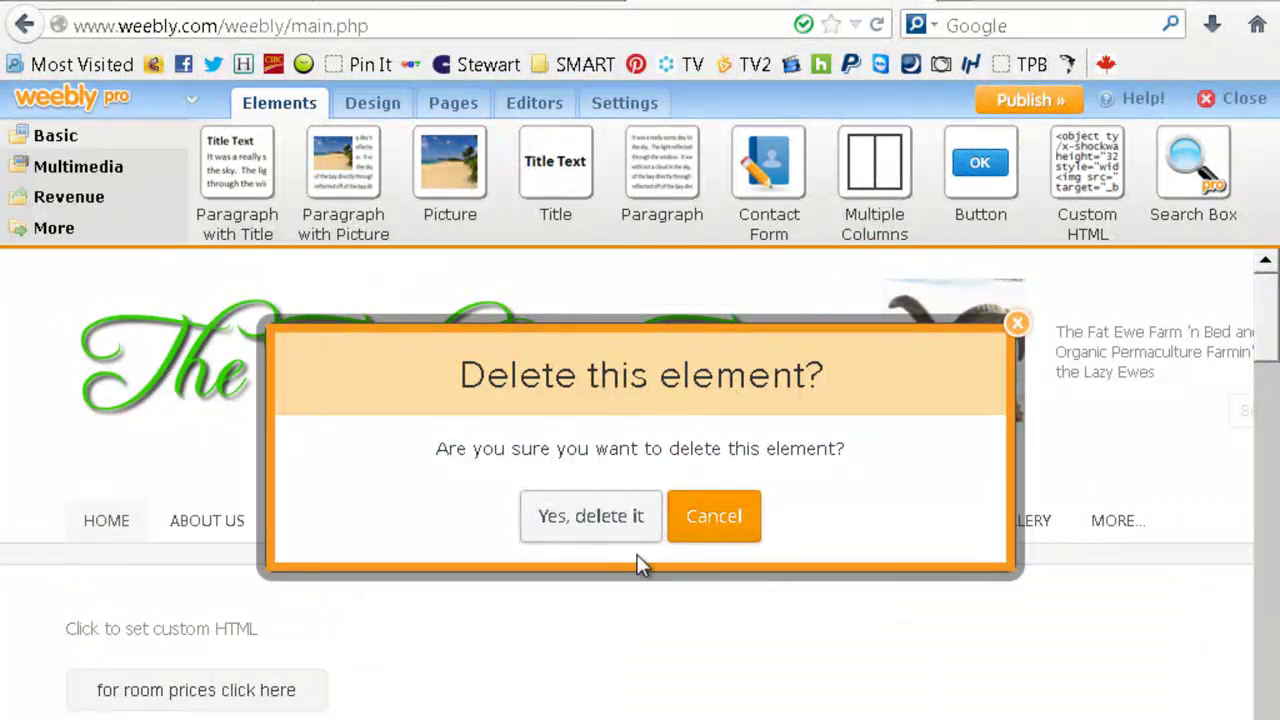
pyautogui.click(588, 520)
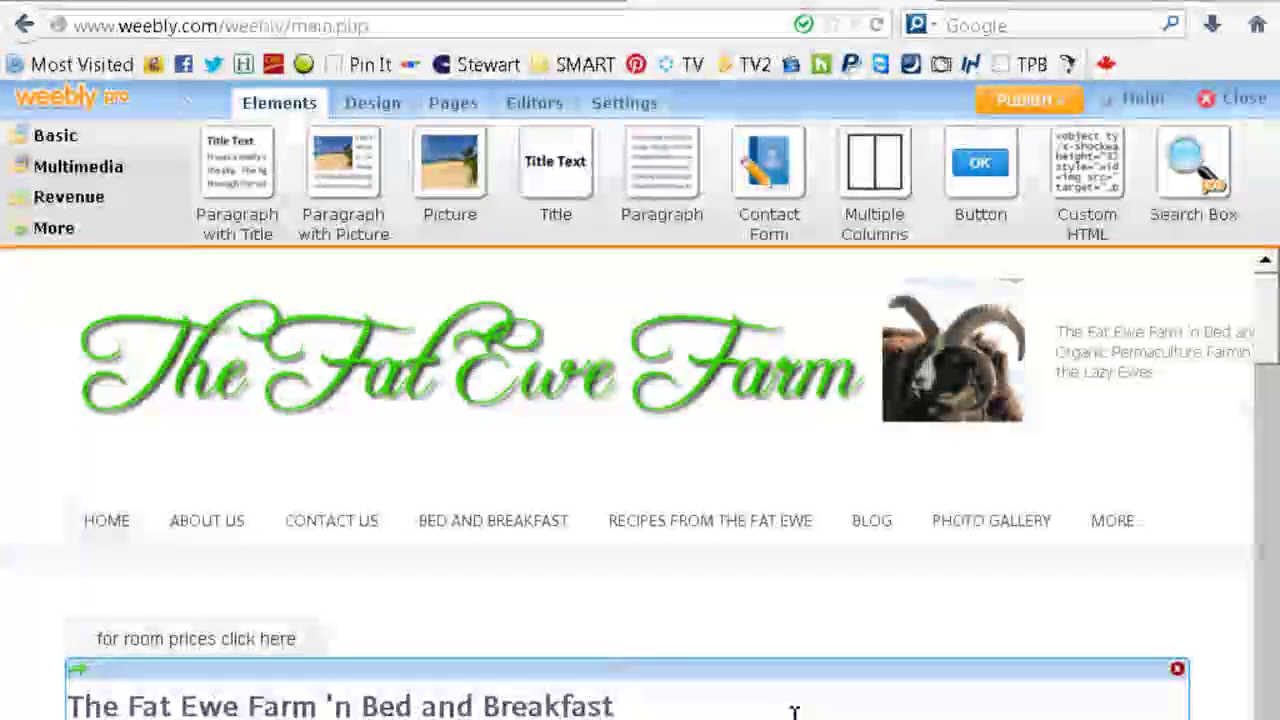
pyautogui.scroll(-5, 794, 708)
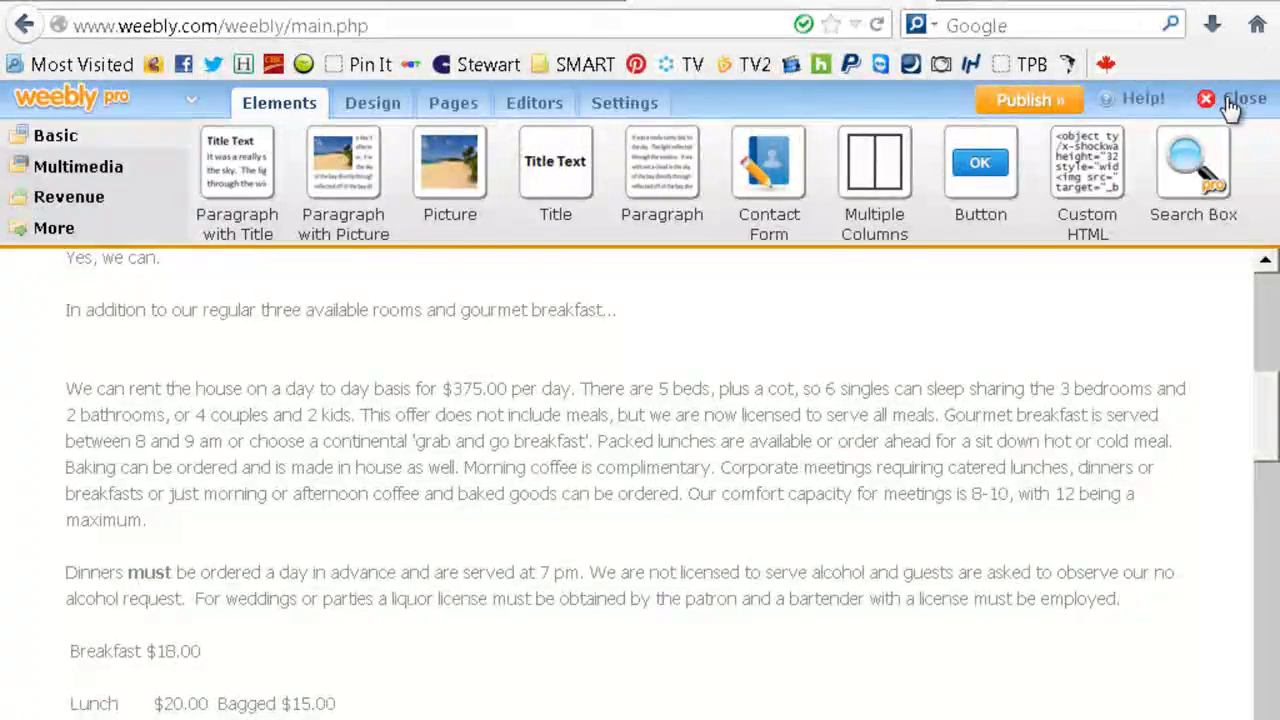
pyautogui.click(1232, 104)
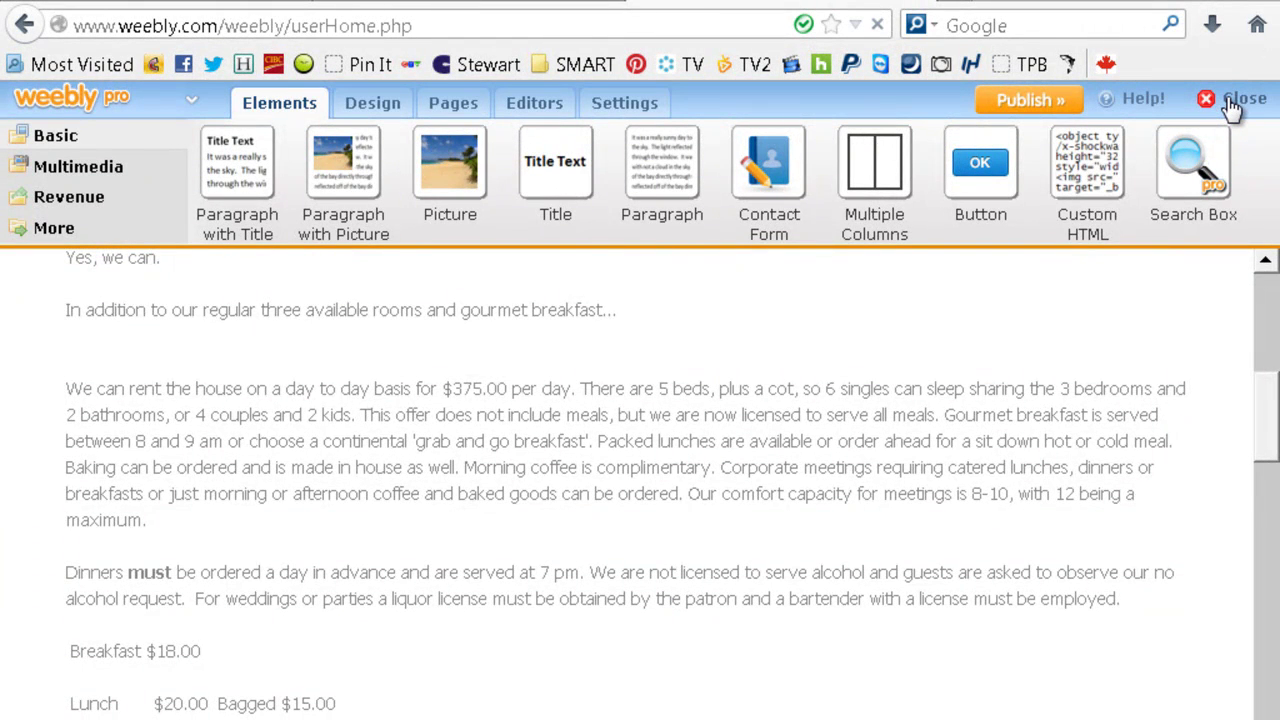